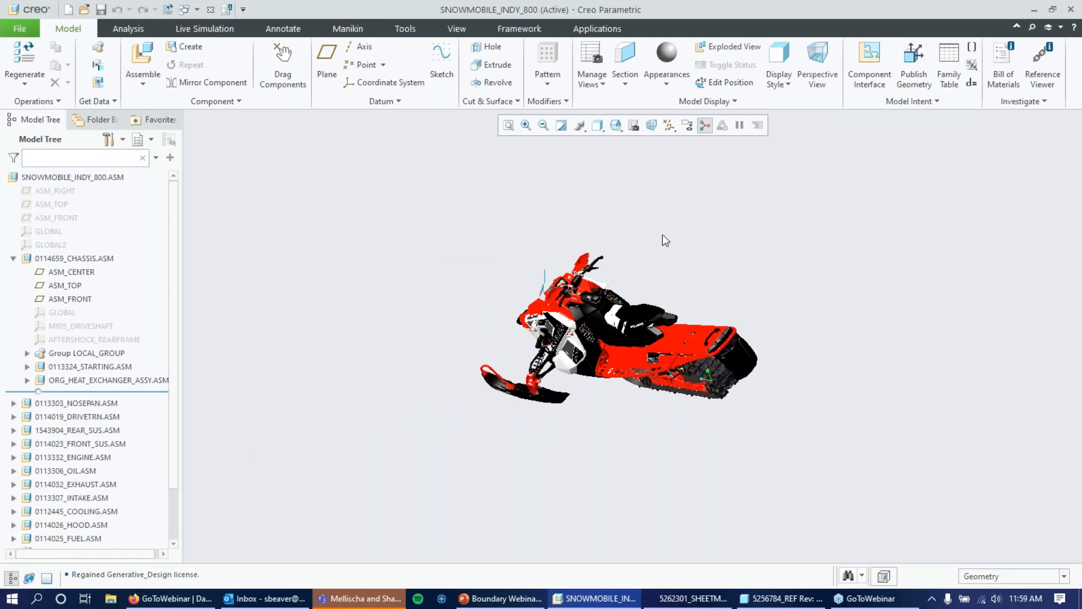
- Examine the snowmobile assembly from several angles, highlighting its 0114659_CHASSIS and 0113324_STARTING subassemblies
scroll(624, 326, "up", 1)
scroll(624, 325, "up", 1)
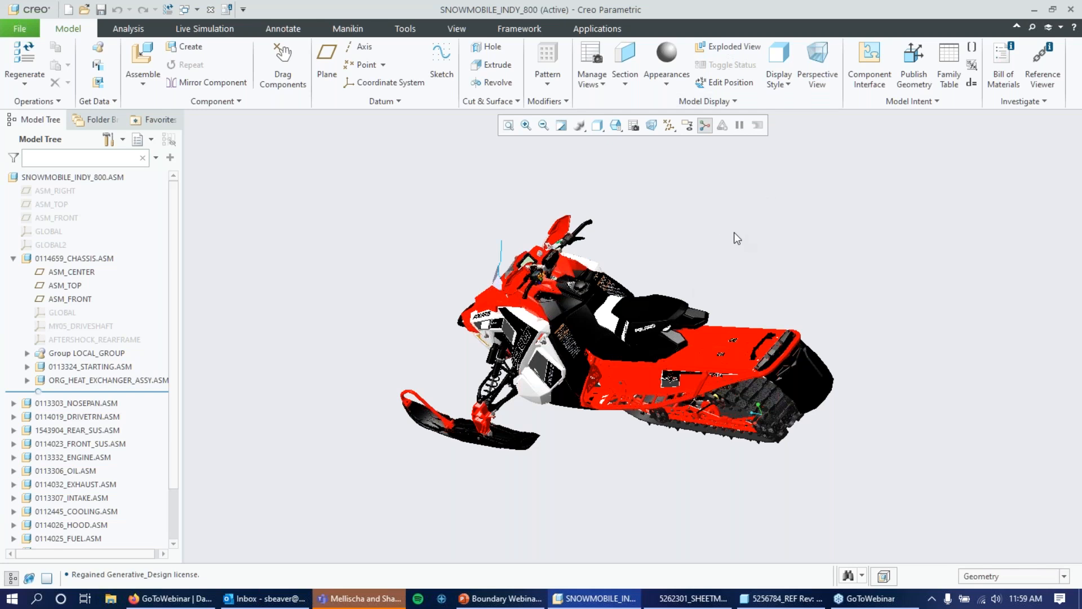
middle_click_drag(723, 237, 722, 253)
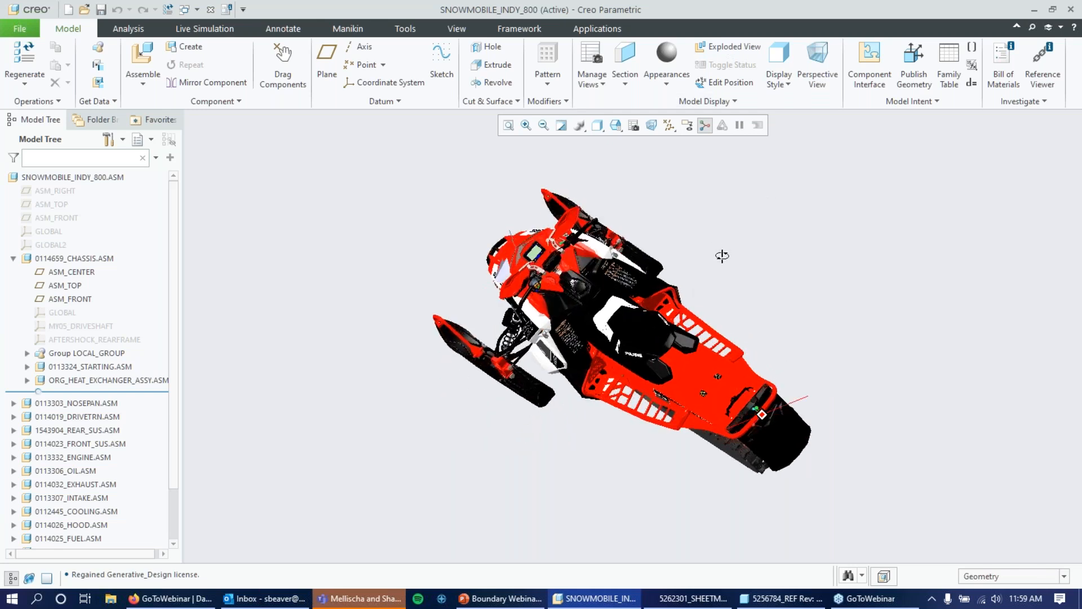
scroll(656, 279, "down", 3)
scroll(656, 279, "down", 3)
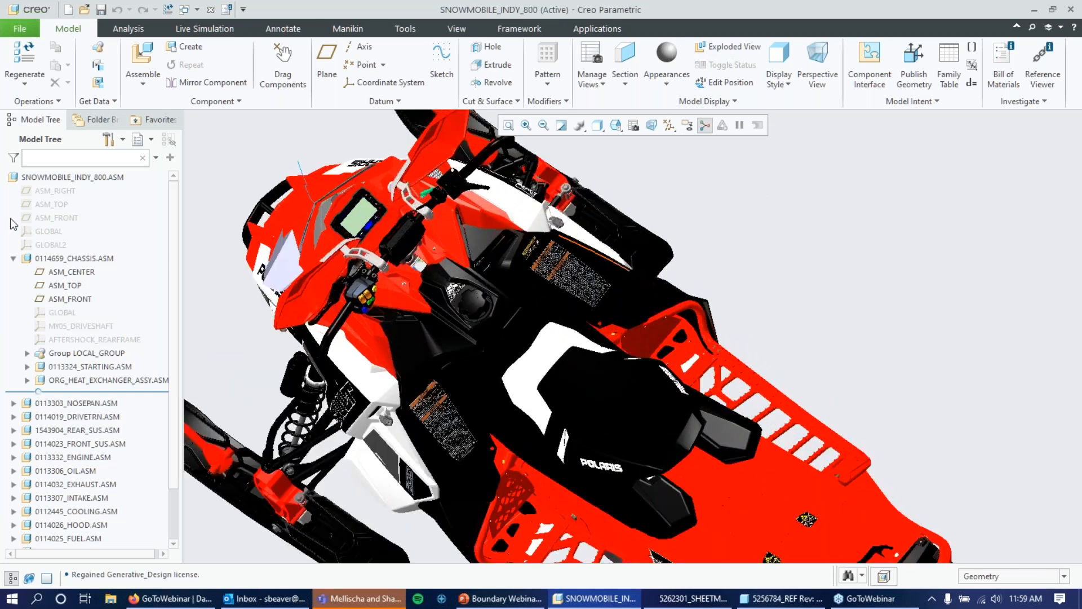
left_click(76, 258)
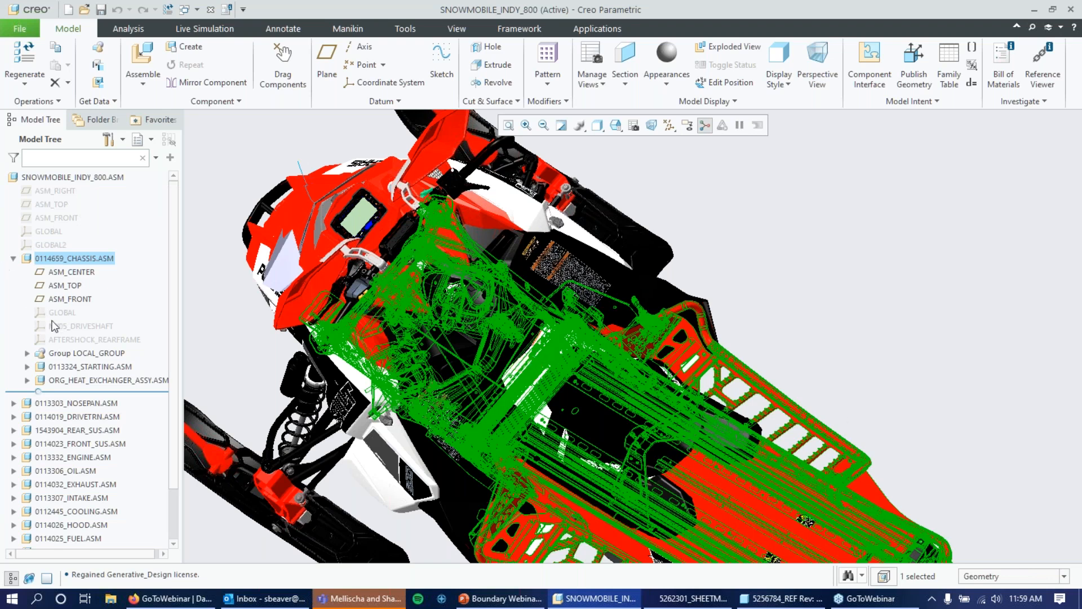
left_click(70, 367)
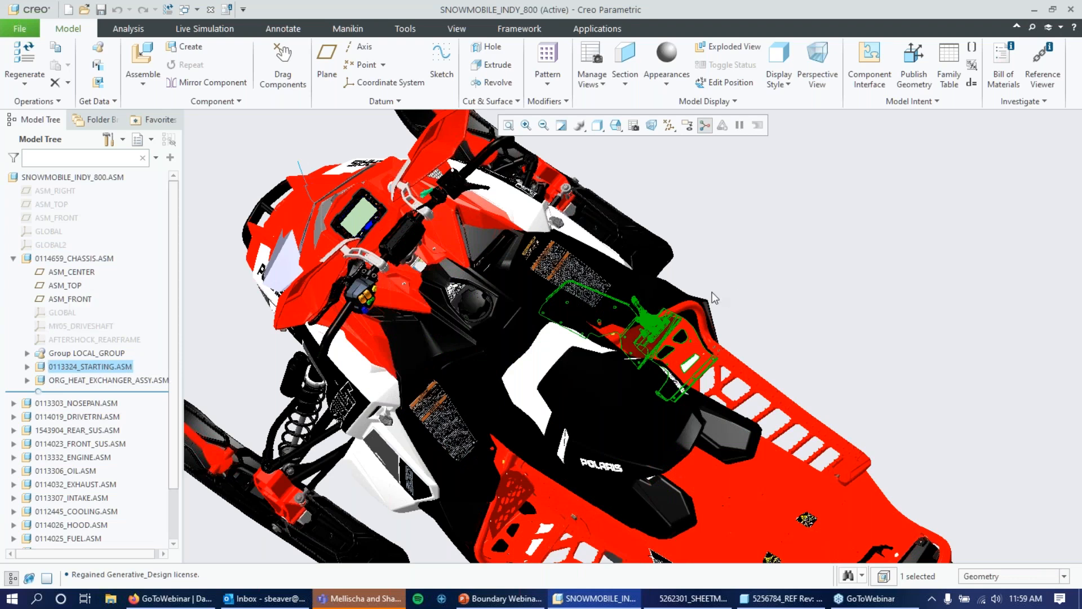
mouse_move(783, 273)
middle_mouse_down()
mouse_move(778, 282)
mouse_move(790, 283)
middle_mouse_up()
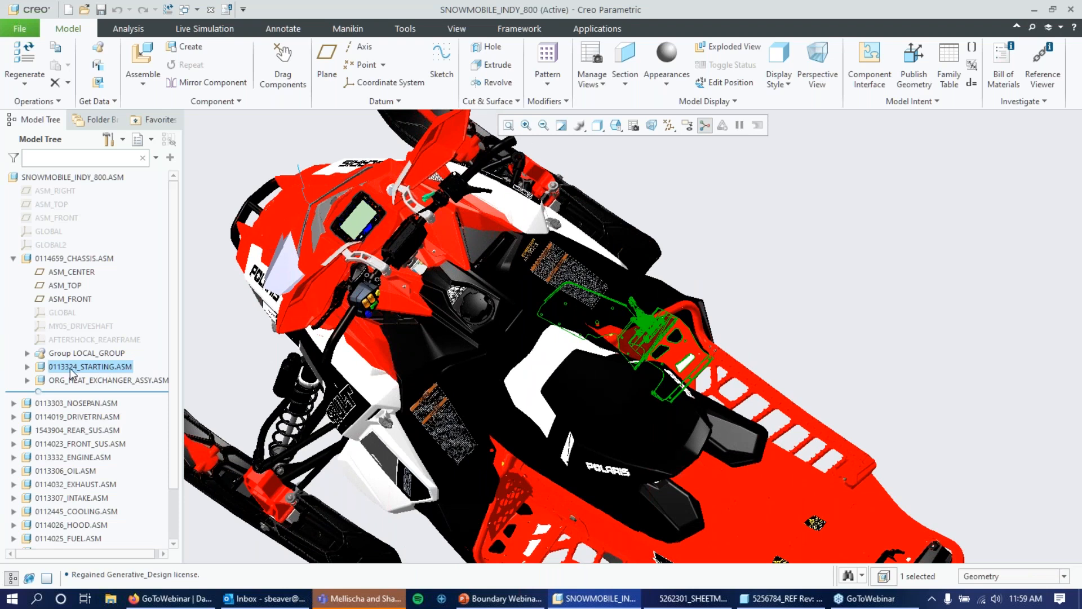
- Switch to the 5256784_REF part and look over its bent sheet metal shape and feature history
left_click(783, 598)
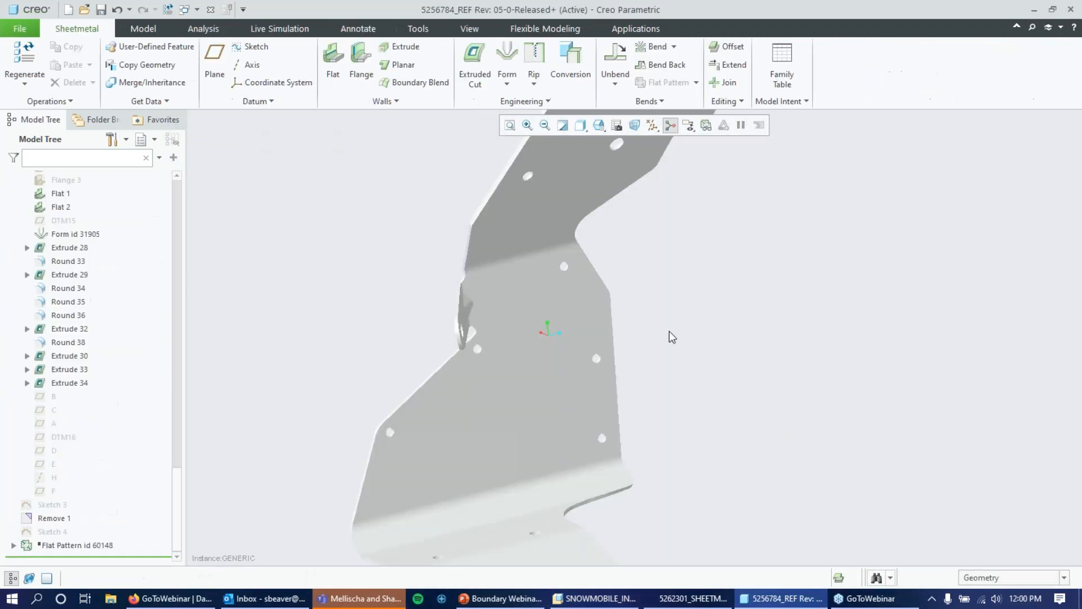
scroll(655, 282, "down", 5)
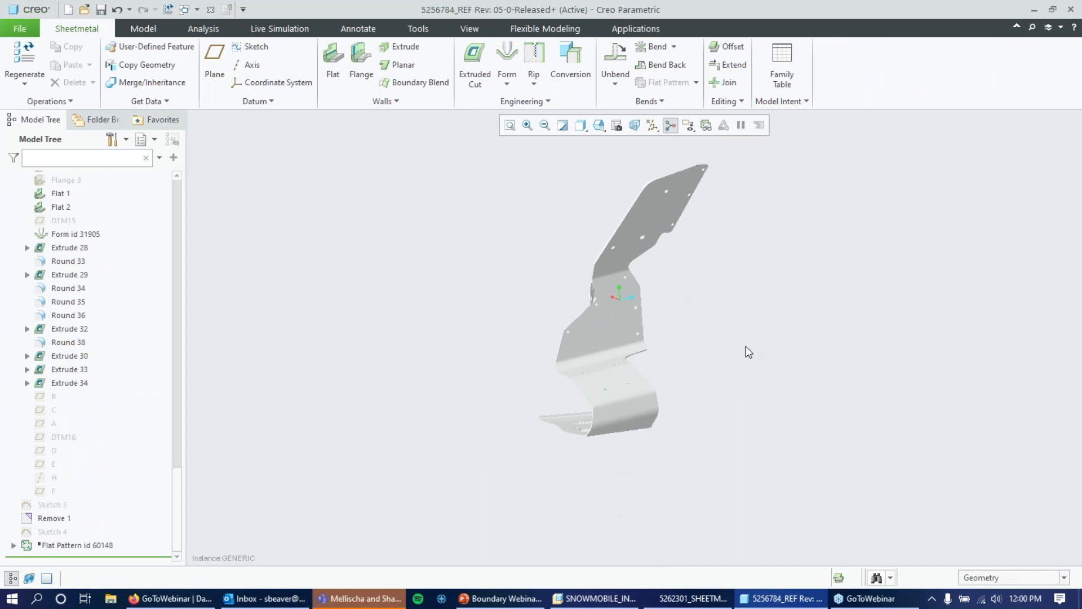
middle_click_drag(739, 326, 701, 341)
scroll(62, 232, "up", 20)
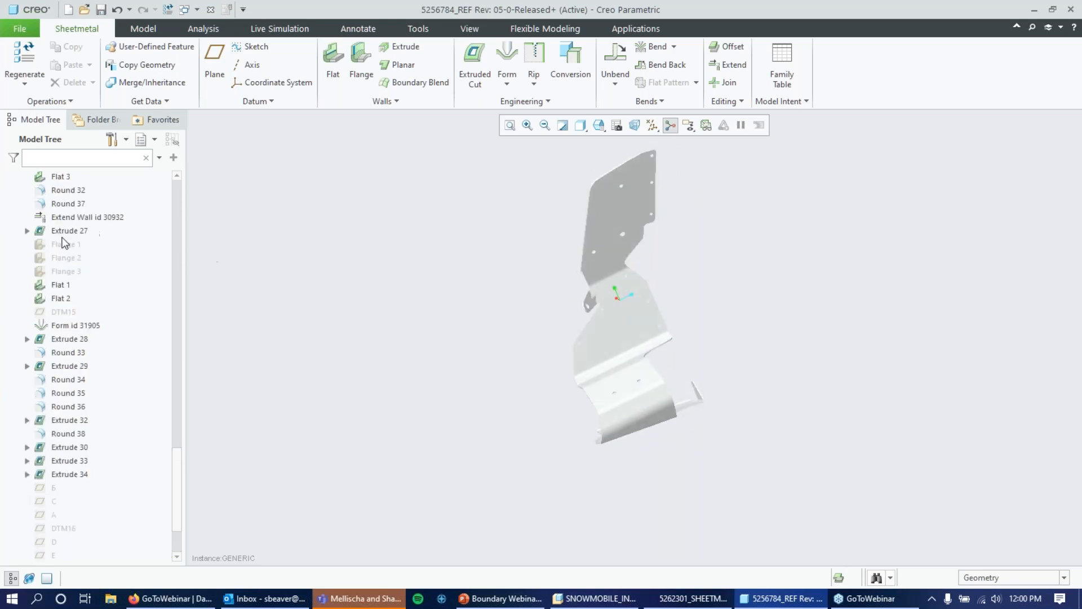
scroll(62, 231, "up", 15)
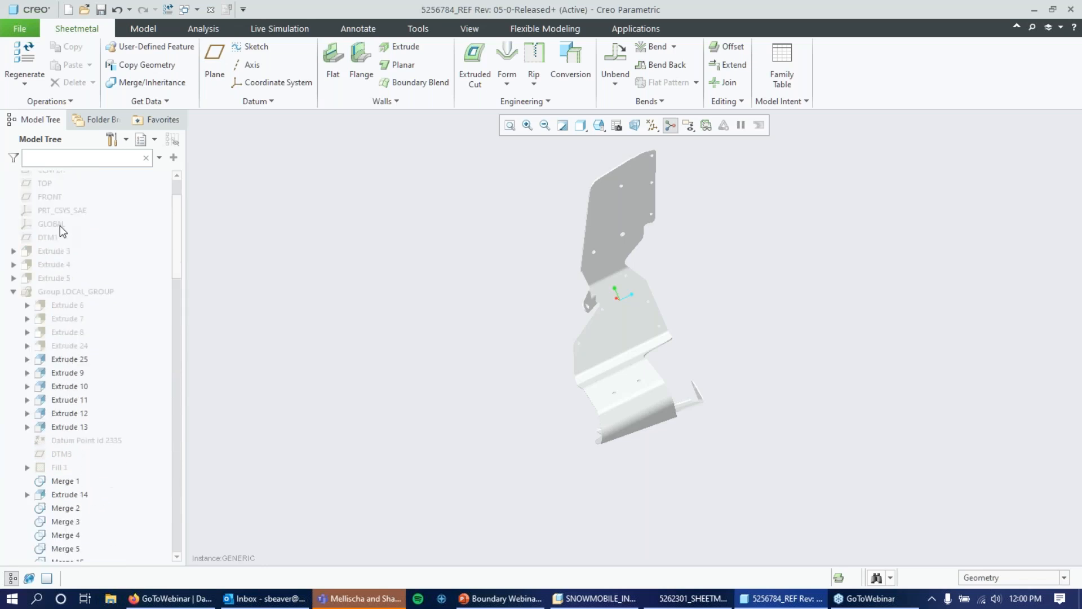
left_click(15, 354)
left_click(15, 354)
scroll(74, 259, "down", 5)
scroll(90, 225, "down", 15)
scroll(92, 227, "down", 5)
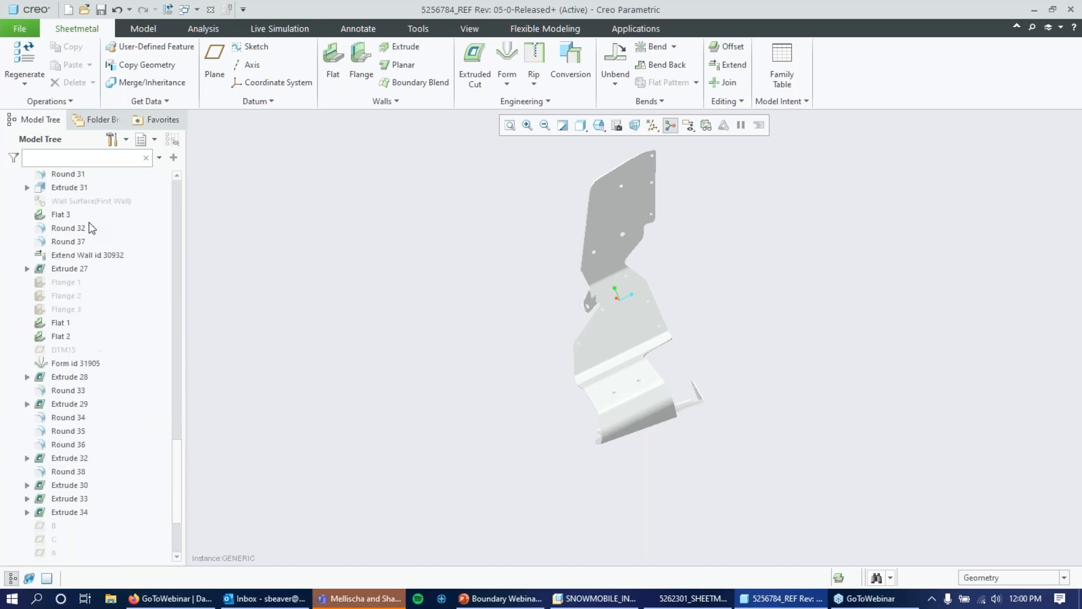
- Highlight the Flat 3, Extrude 27 and Form id 31905 features to examine where they lie on the part
left_click(63, 339)
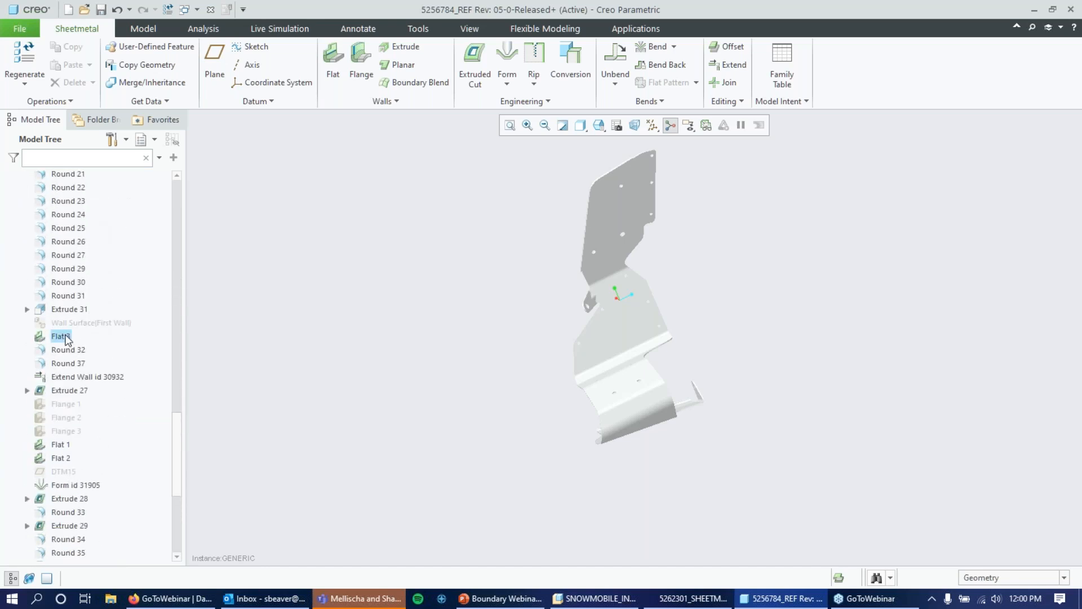
scroll(131, 342, "down", 1)
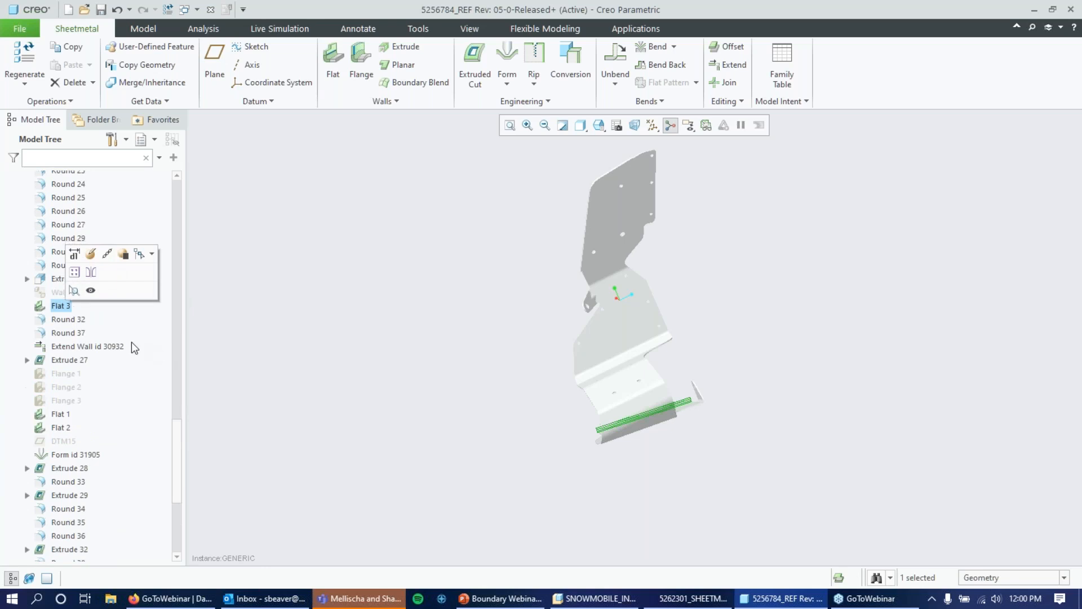
left_click(73, 360)
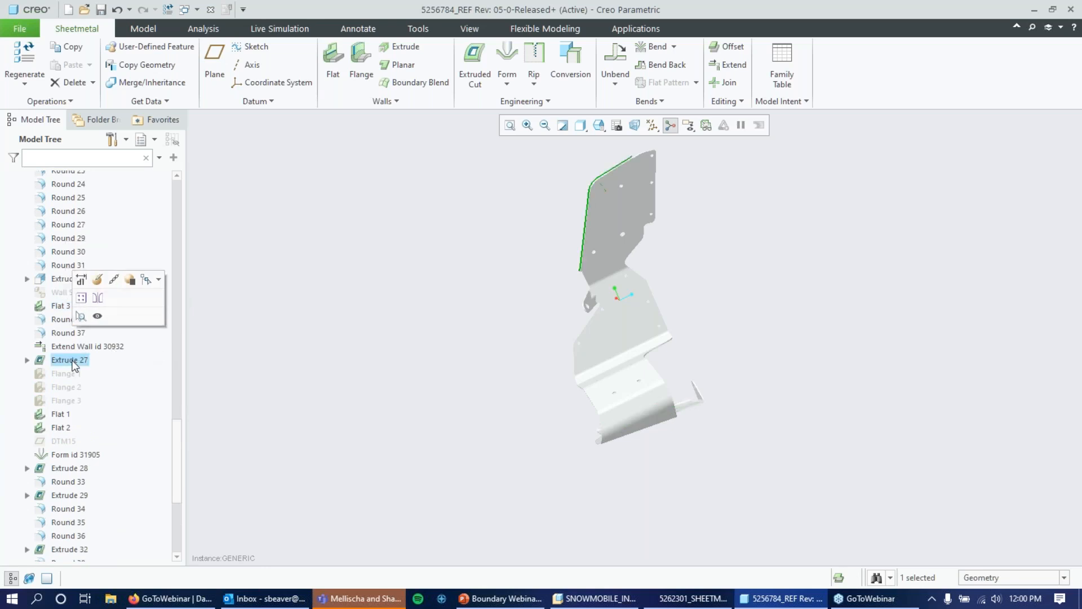
scroll(84, 245, "down", 2)
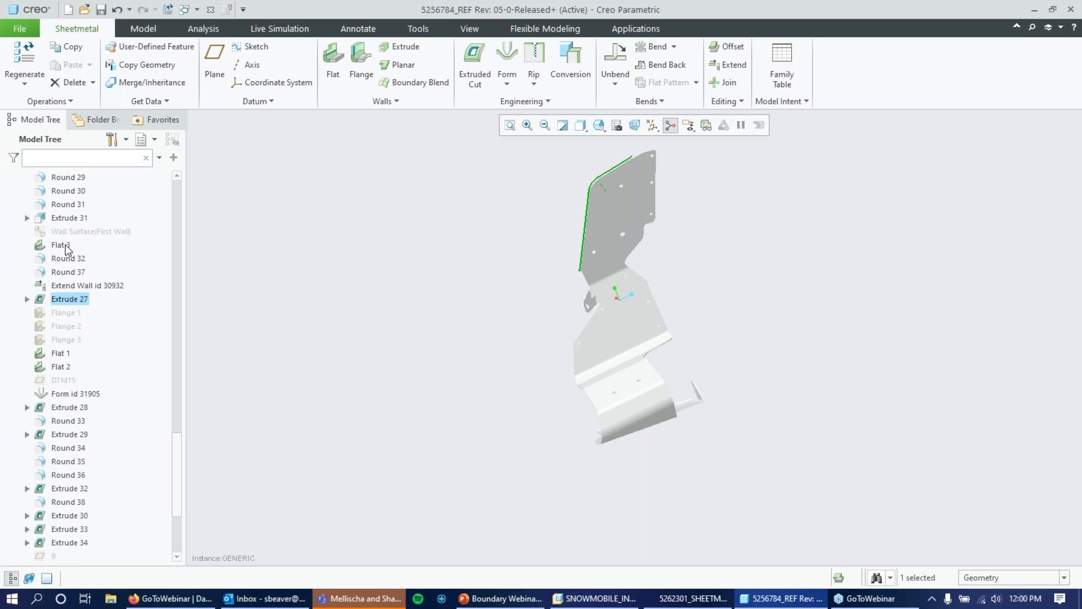
left_click(66, 246)
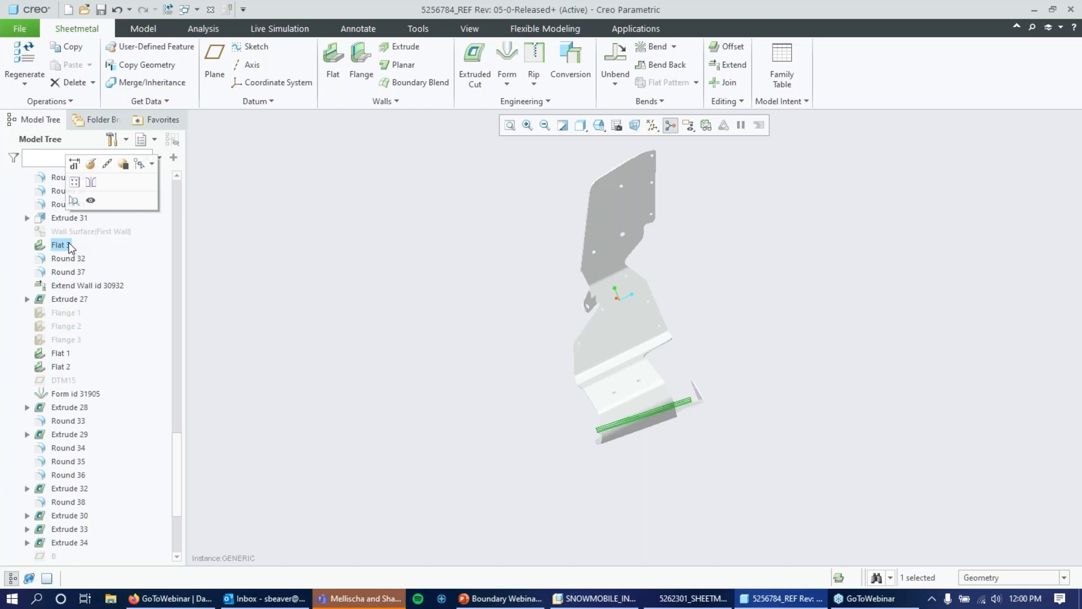
left_click(65, 299)
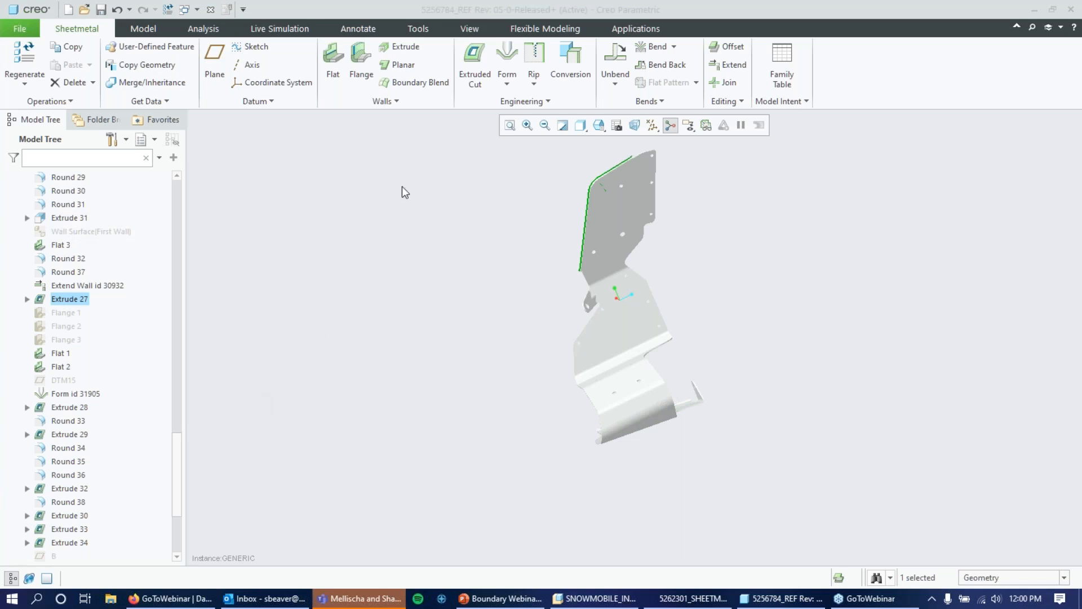
scroll(106, 307, "down", 1)
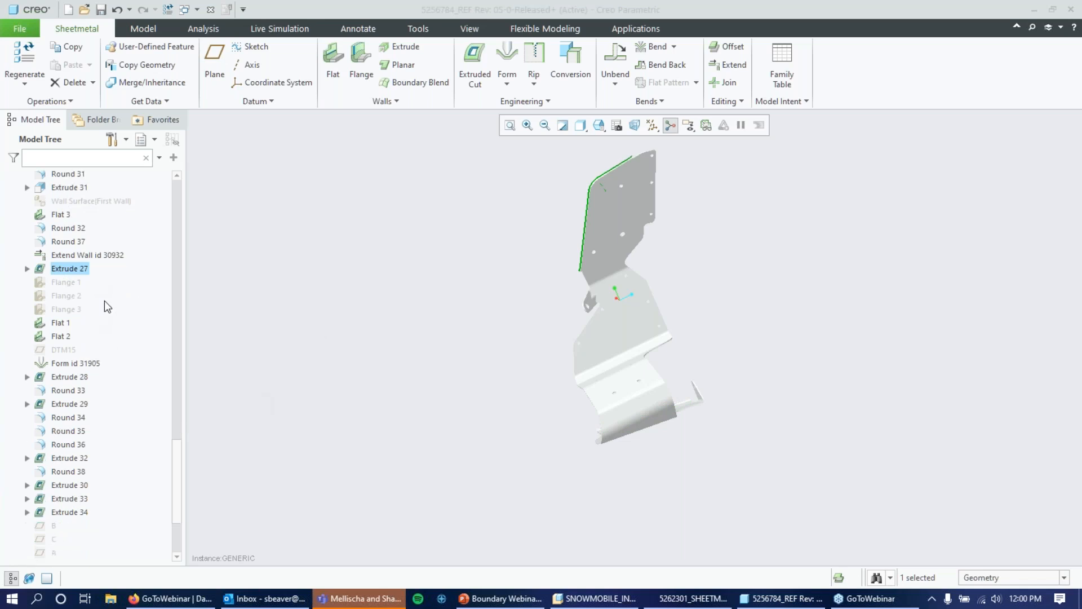
left_click(73, 362)
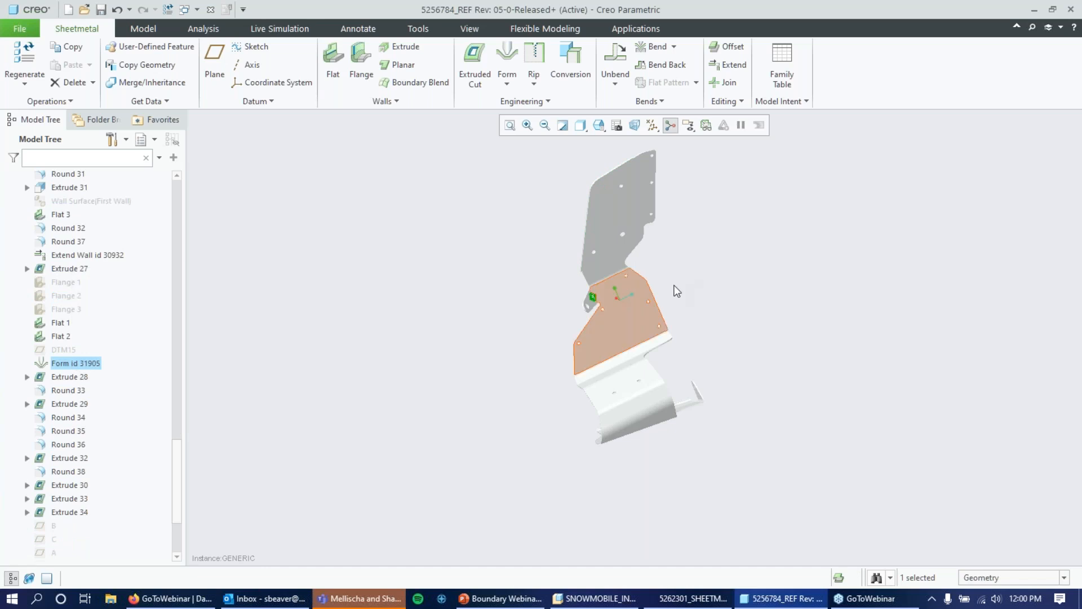
scroll(665, 316, "up", 2)
scroll(654, 299, "down", 4)
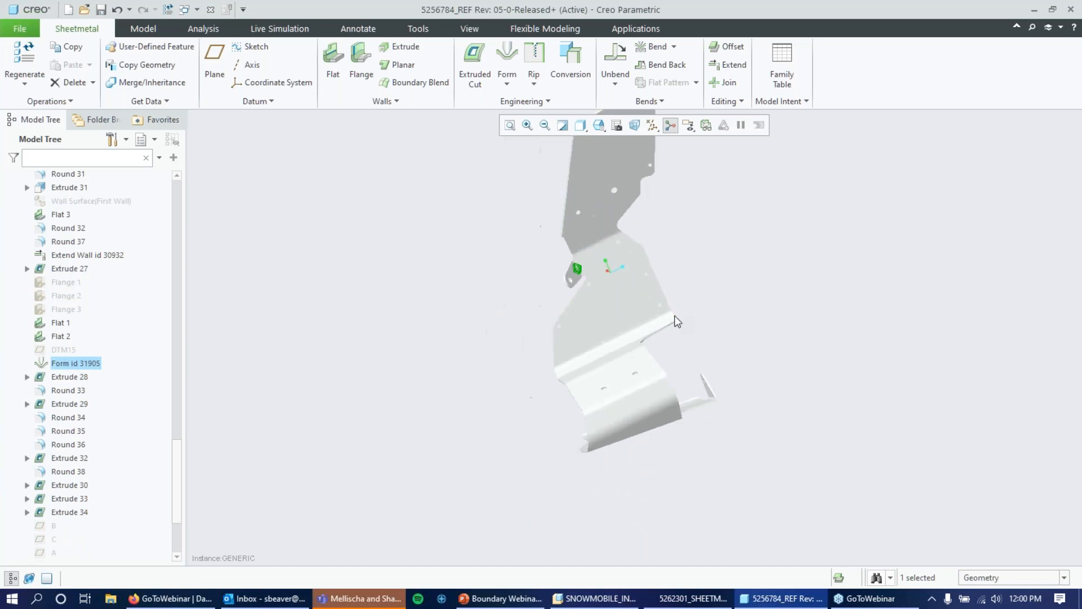
mouse_move(744, 275)
middle_mouse_down()
mouse_move(643, 323)
mouse_move(806, 313)
mouse_move(761, 353)
middle_mouse_up()
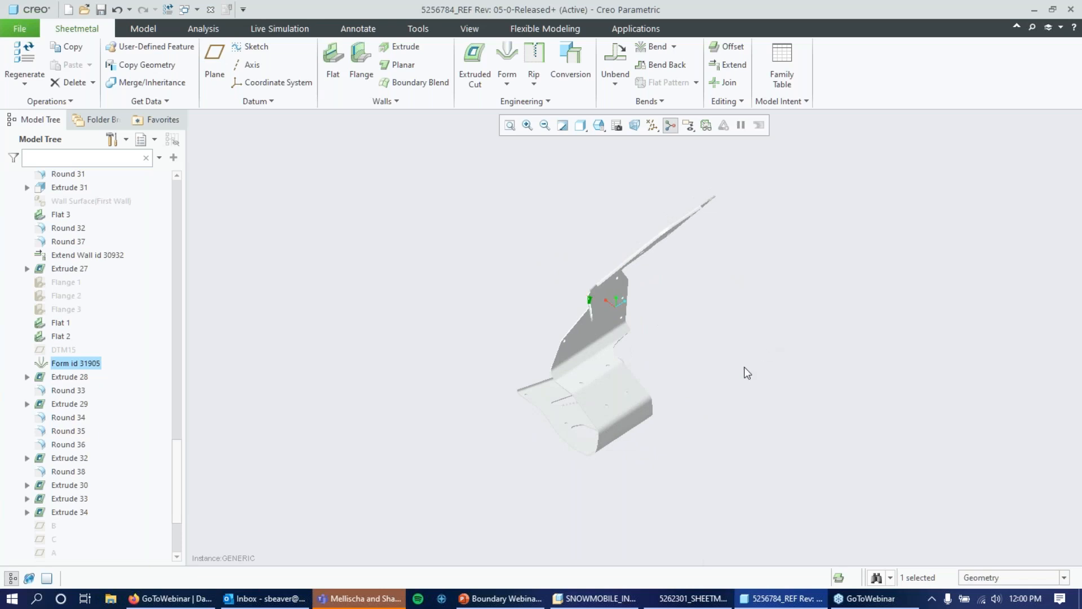
- Switch to the 5262301_SHEETMETAL part and examine its Extrude 1 and Convert(First Wall) features on the bracket
left_click(714, 603)
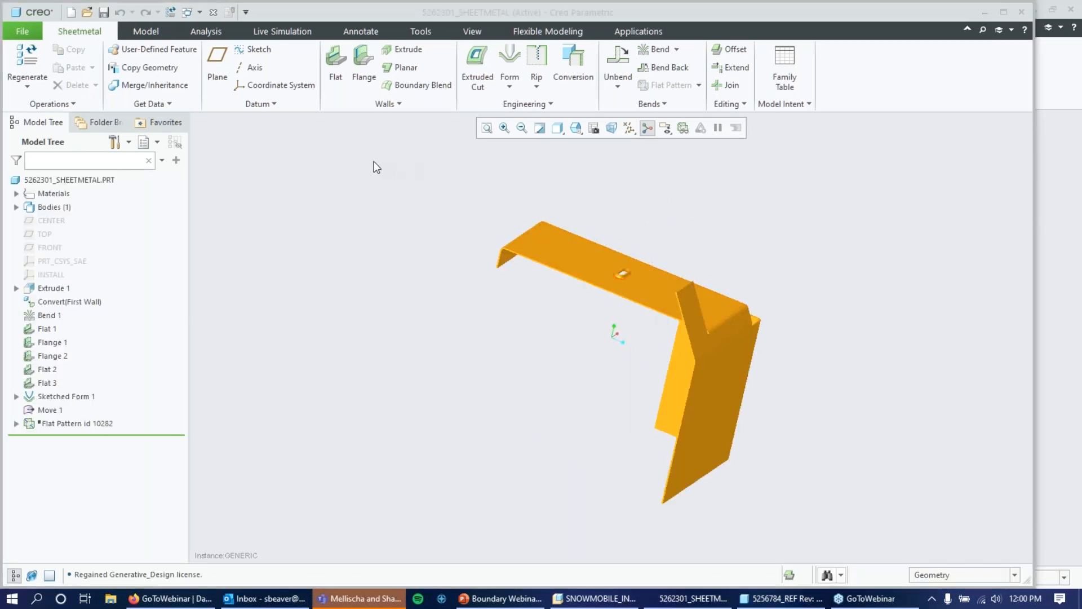
mouse_move(778, 266)
middle_mouse_down()
mouse_move(714, 269)
mouse_move(819, 278)
mouse_move(826, 268)
mouse_move(807, 255)
mouse_move(830, 242)
mouse_move(779, 237)
mouse_move(775, 227)
mouse_move(800, 212)
mouse_move(749, 221)
mouse_move(826, 232)
mouse_move(789, 270)
middle_mouse_up()
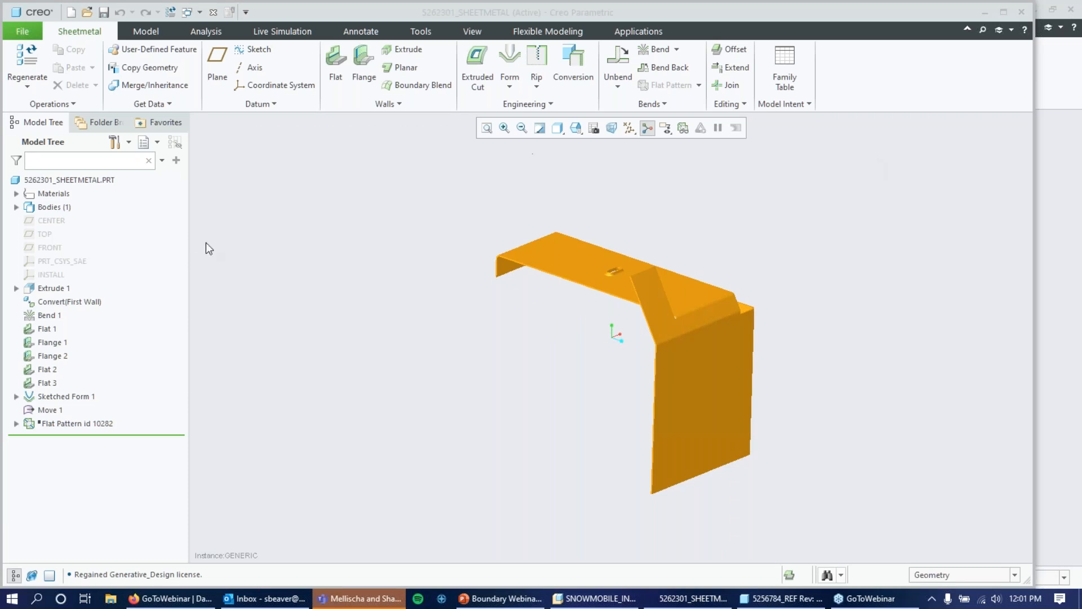
left_click(53, 289)
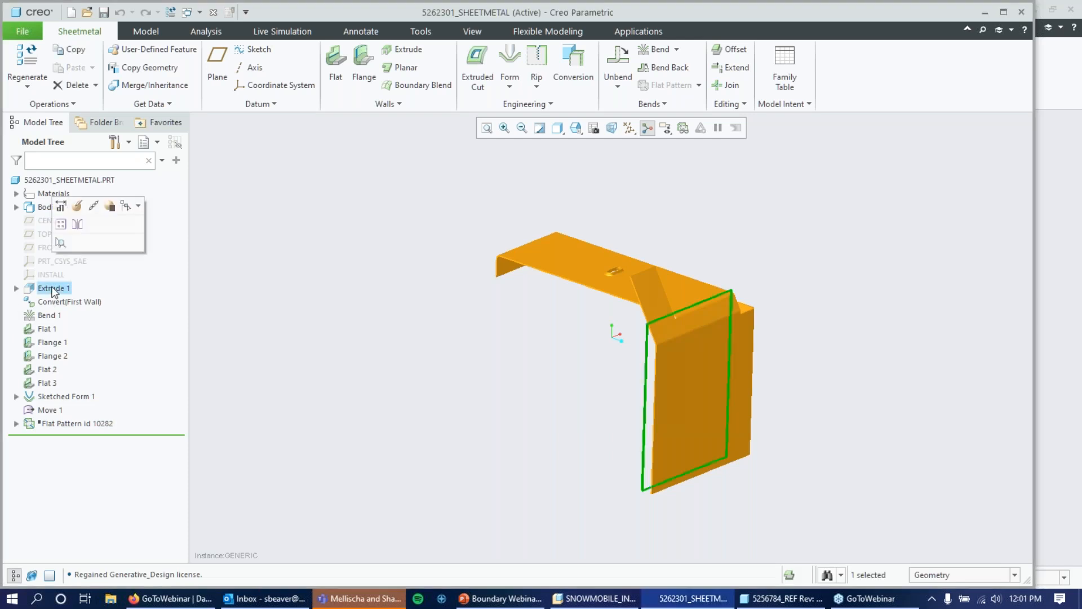
mouse_move(508, 331)
middle_mouse_down()
mouse_move(560, 323)
mouse_move(517, 317)
middle_mouse_up()
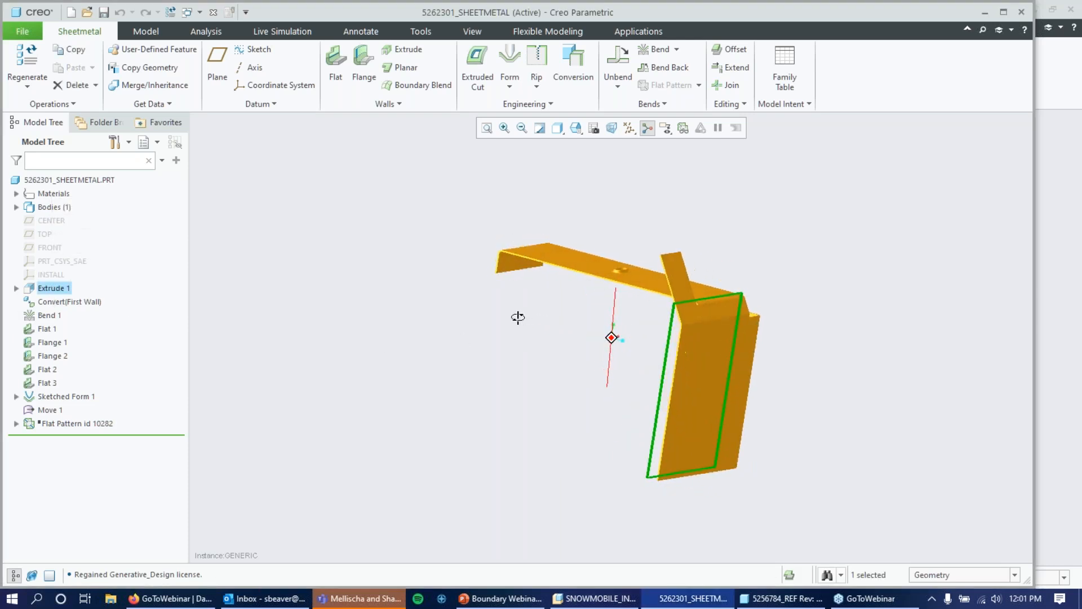
left_click(89, 303)
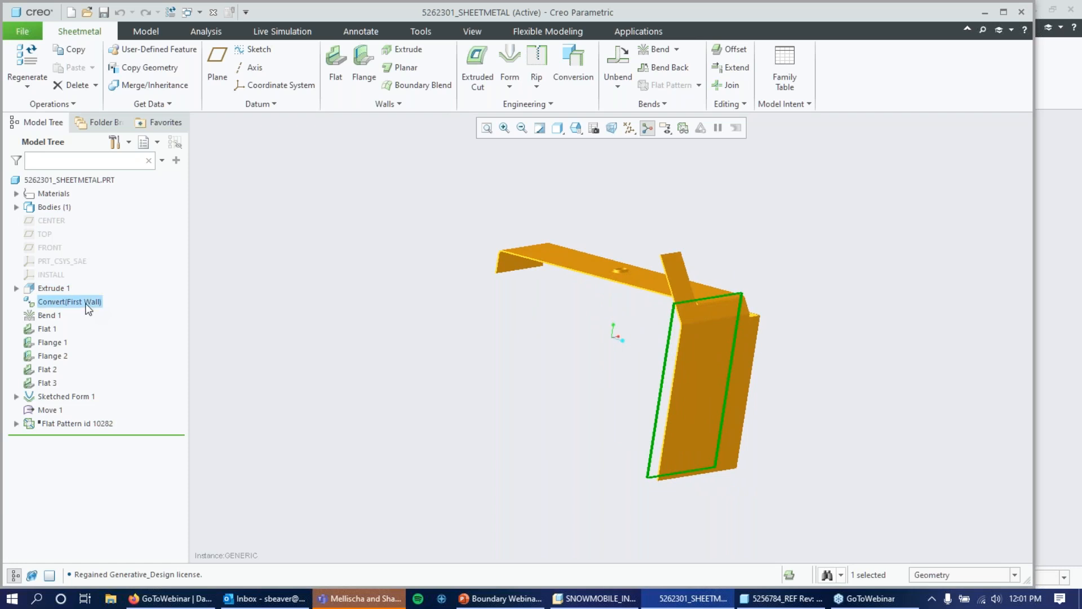
left_click(56, 288)
left_click(56, 302)
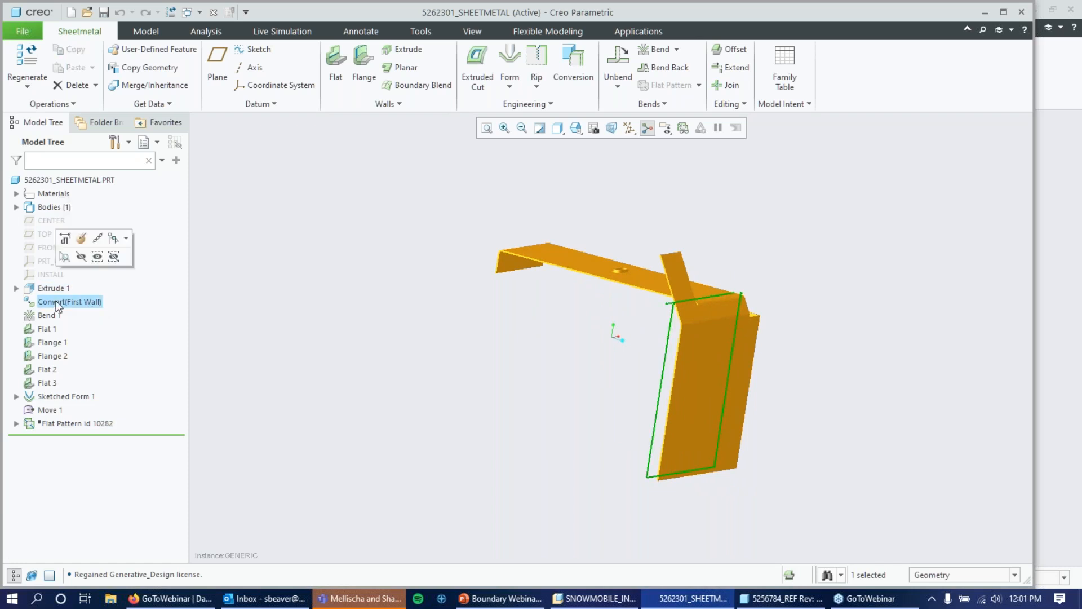
left_click(347, 310)
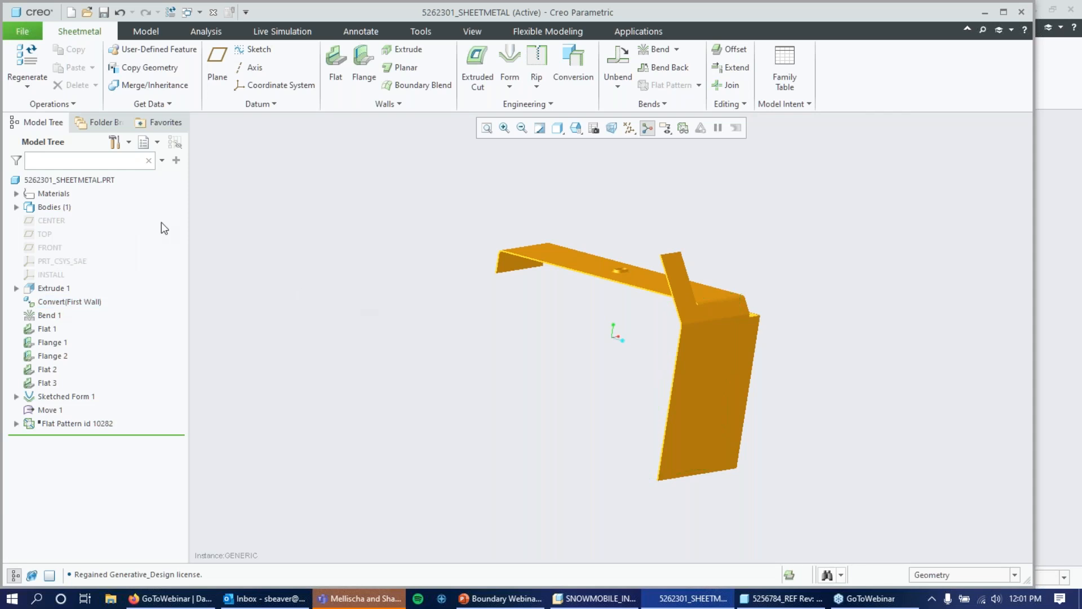
left_click(74, 104)
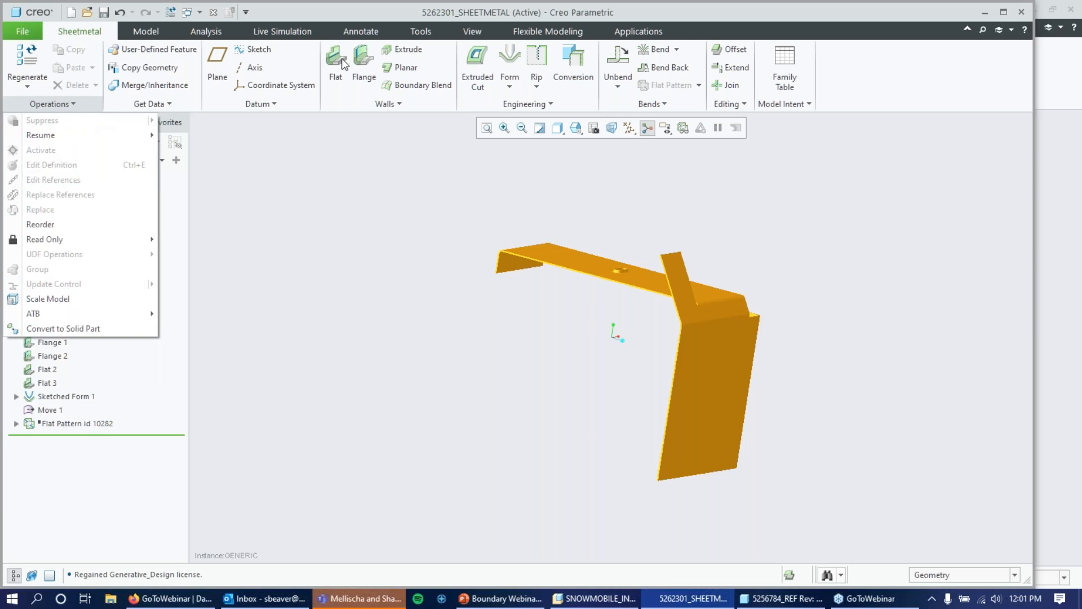
left_click(67, 104)
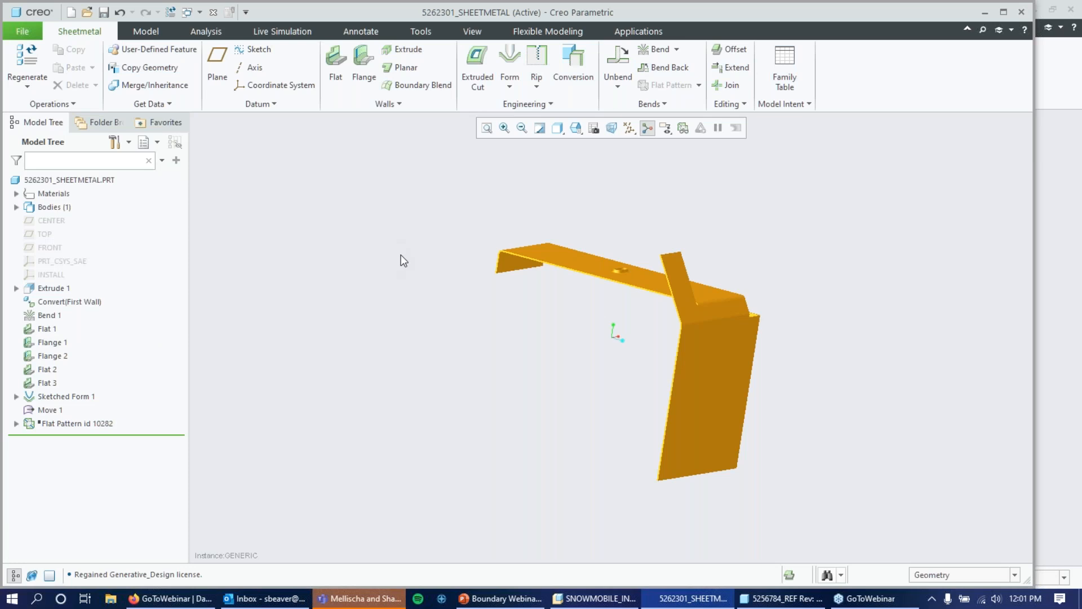
left_click(20, 32)
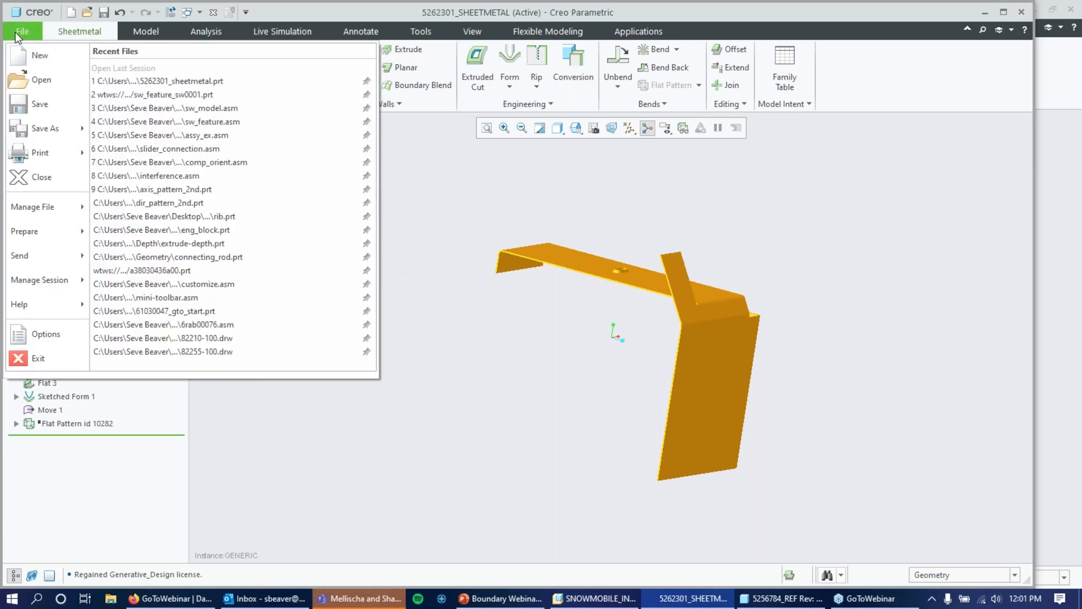
left_click(44, 60)
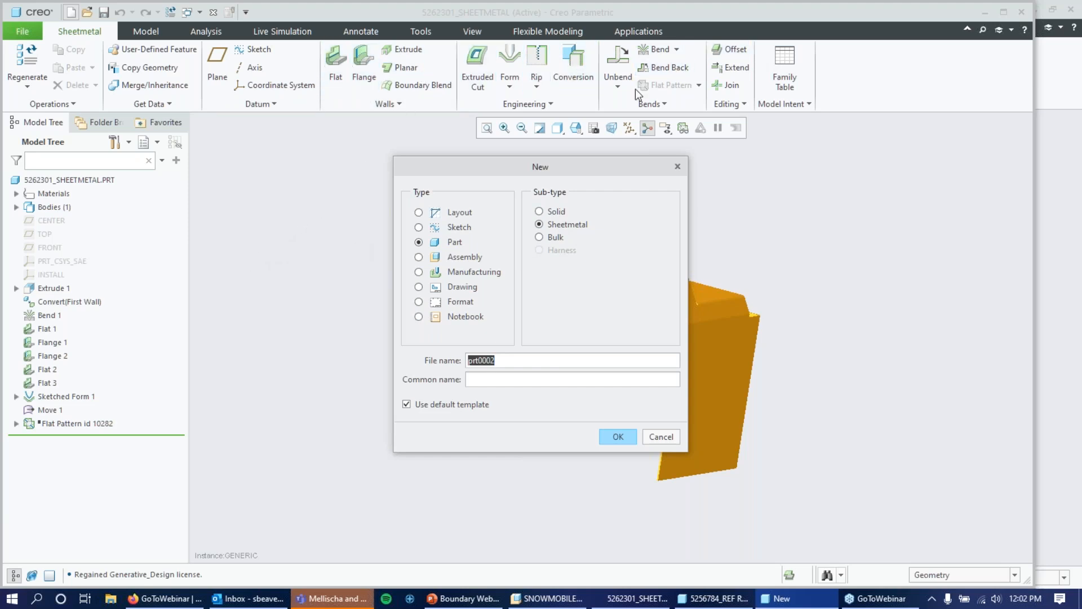
left_click(681, 166)
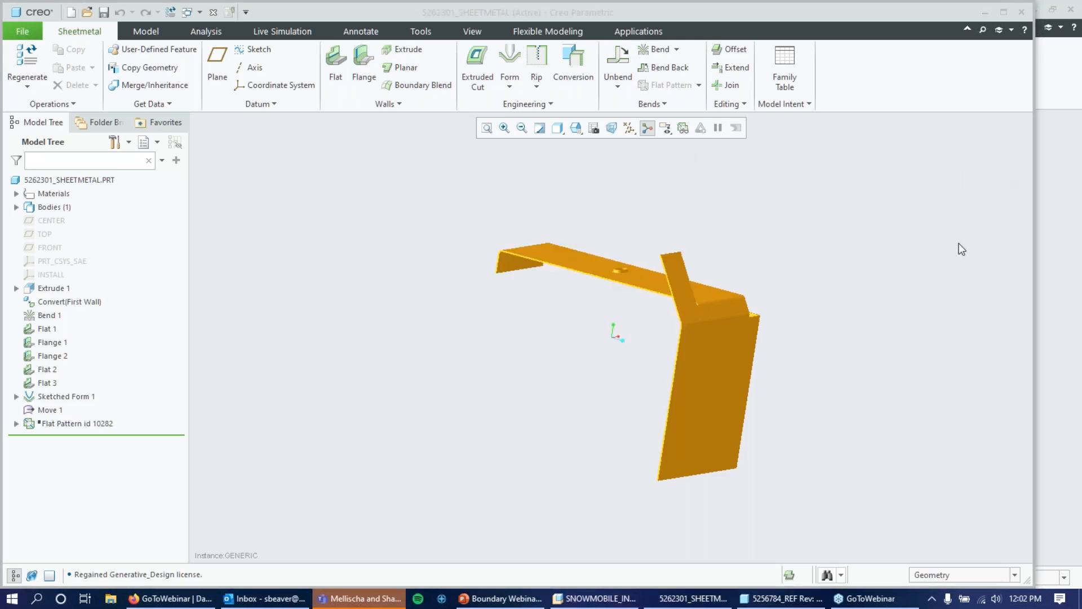
- Start a rectangular flat wall on the long front edge of the bracket's slotted upper wall
mouse_move(515, 253)
middle_mouse_down()
mouse_move(519, 271)
mouse_move(475, 287)
middle_mouse_up()
scroll(568, 258, "down", 3)
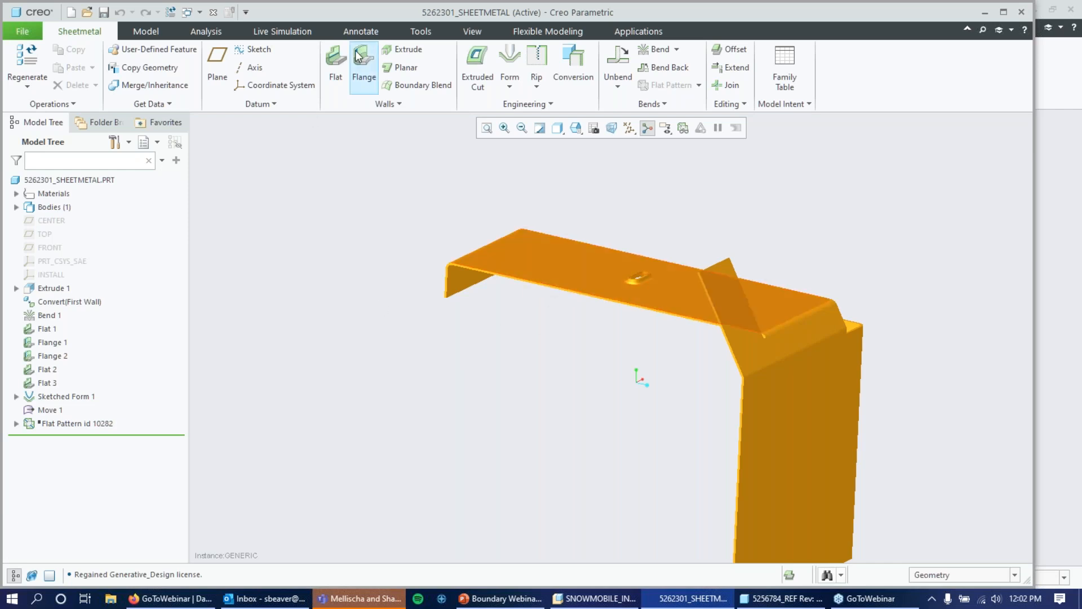
left_click(335, 65)
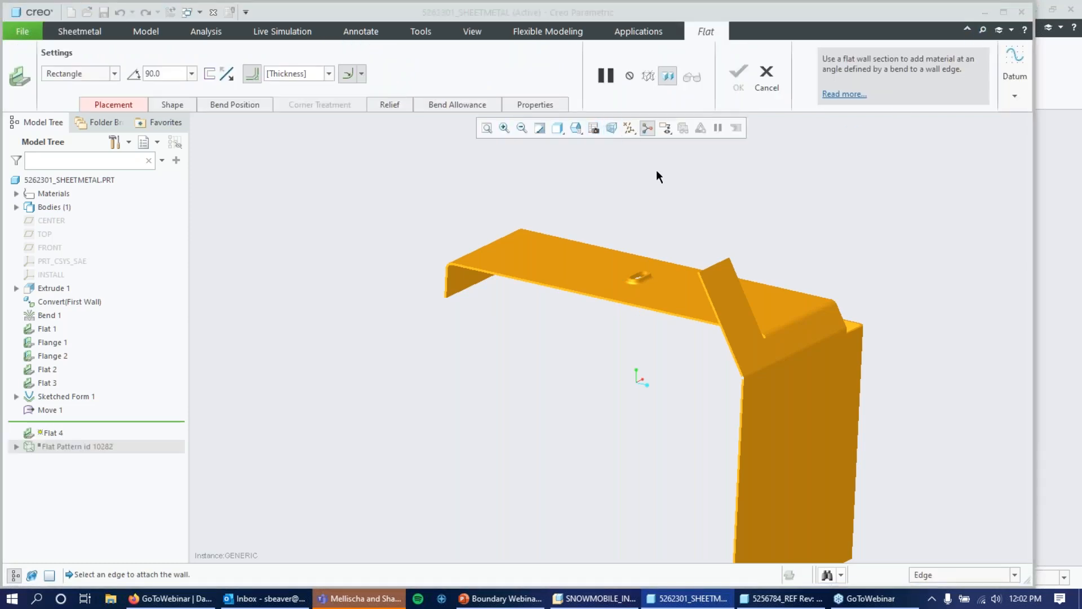
left_click(133, 105)
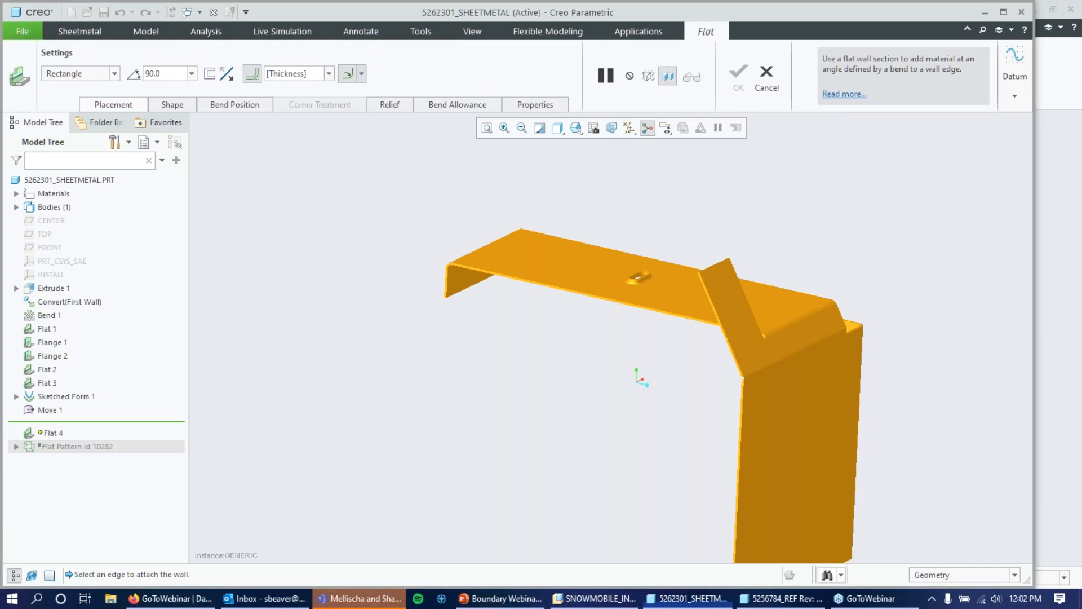
left_click(568, 285)
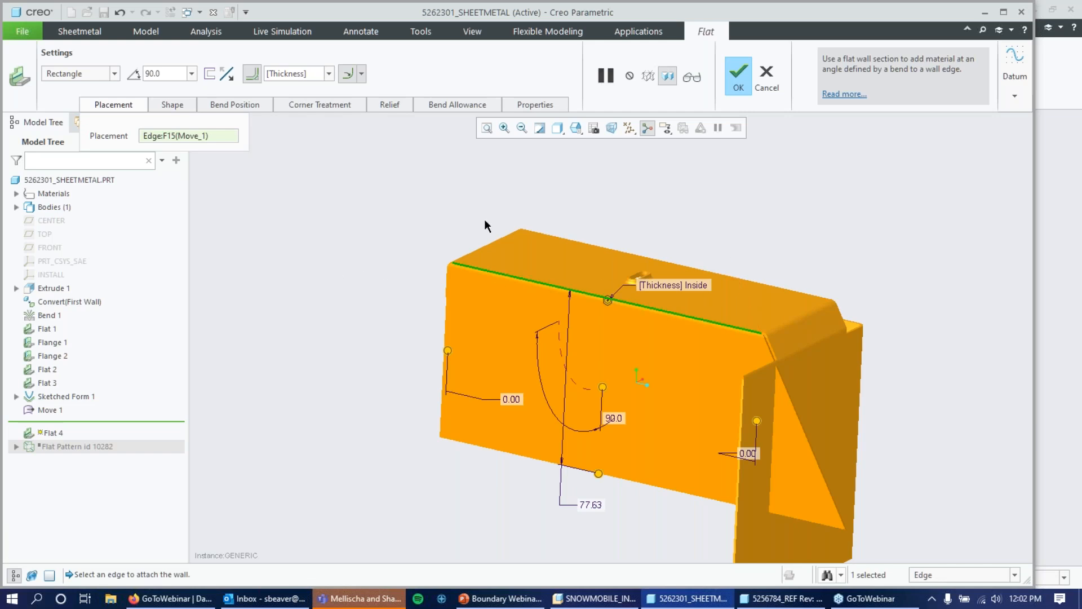
- Offset the new flat wall's end beside the angled tab to about 0.40
scroll(295, 219, "up", 2)
scroll(478, 263, "down", 3)
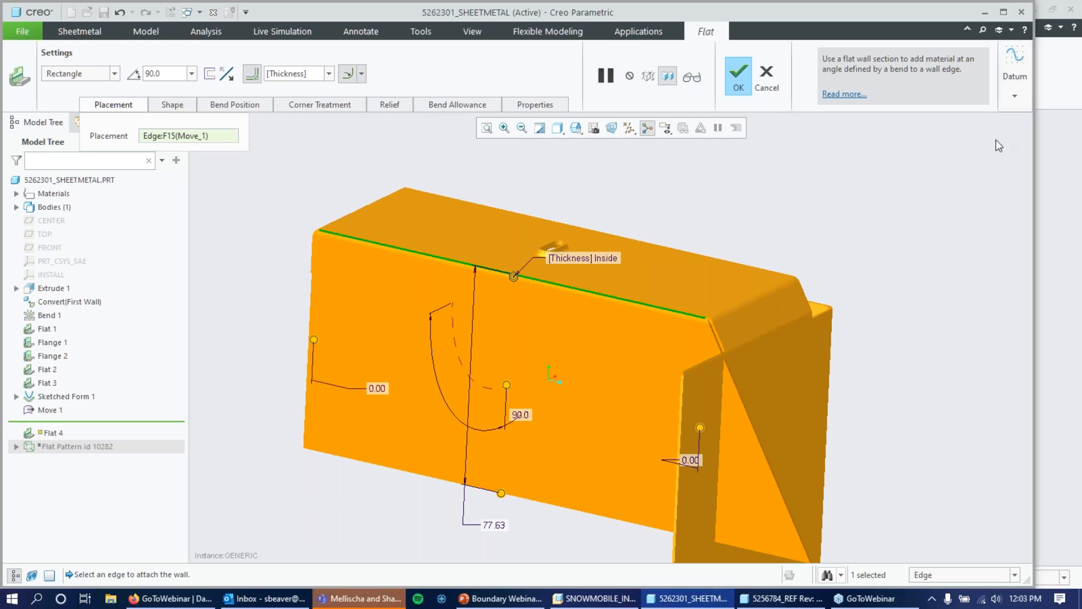
scroll(732, 214, "down", 1)
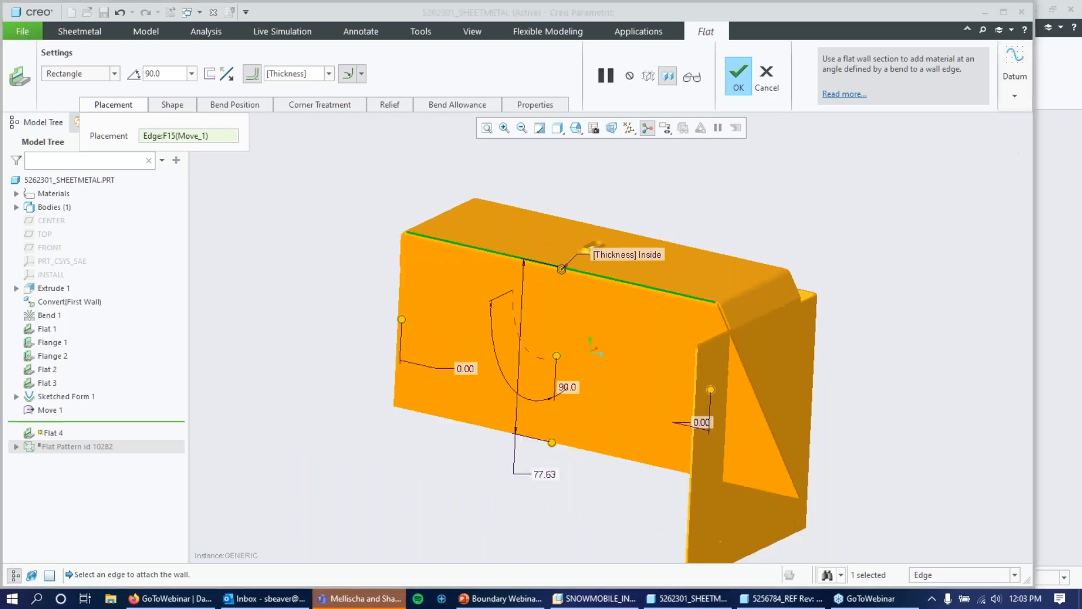
scroll(726, 241, "down", 2)
scroll(727, 242, "up", 4)
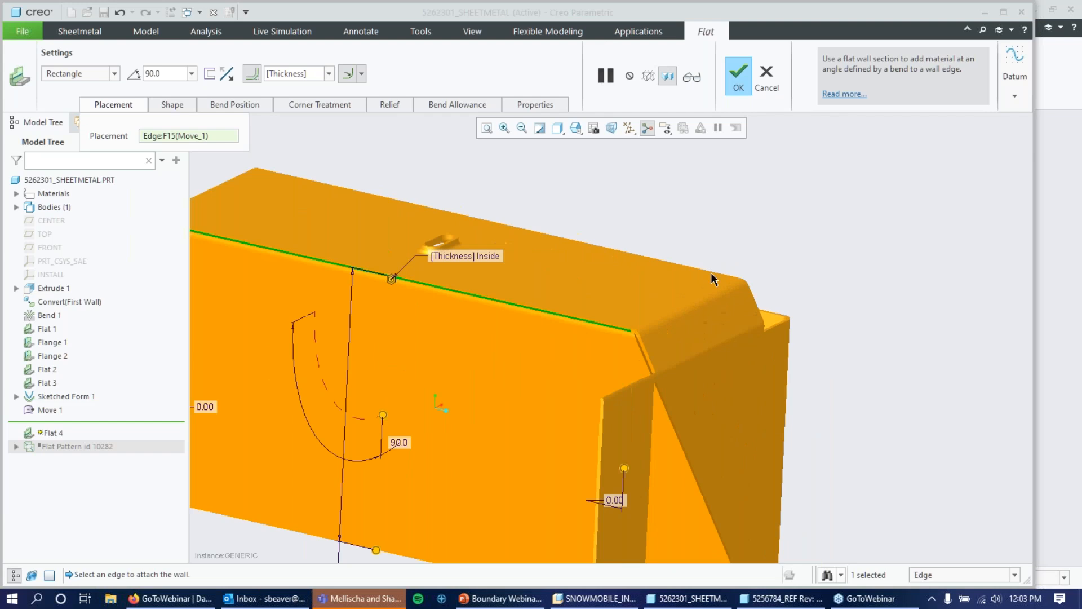
scroll(671, 245, "down", 3)
scroll(673, 289, "up", 3)
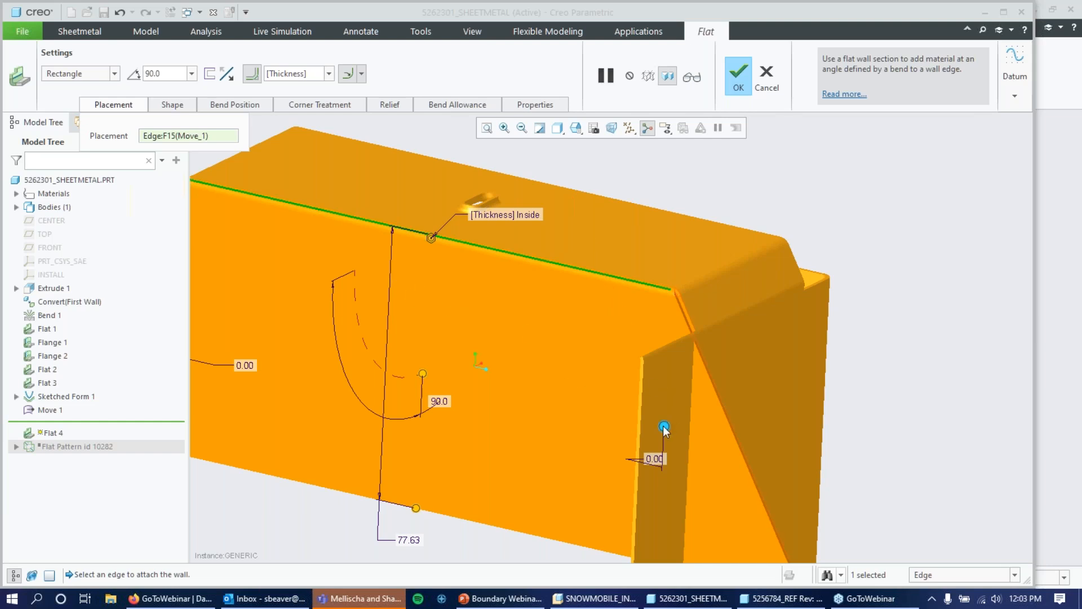
left_click_drag(664, 429, 663, 428)
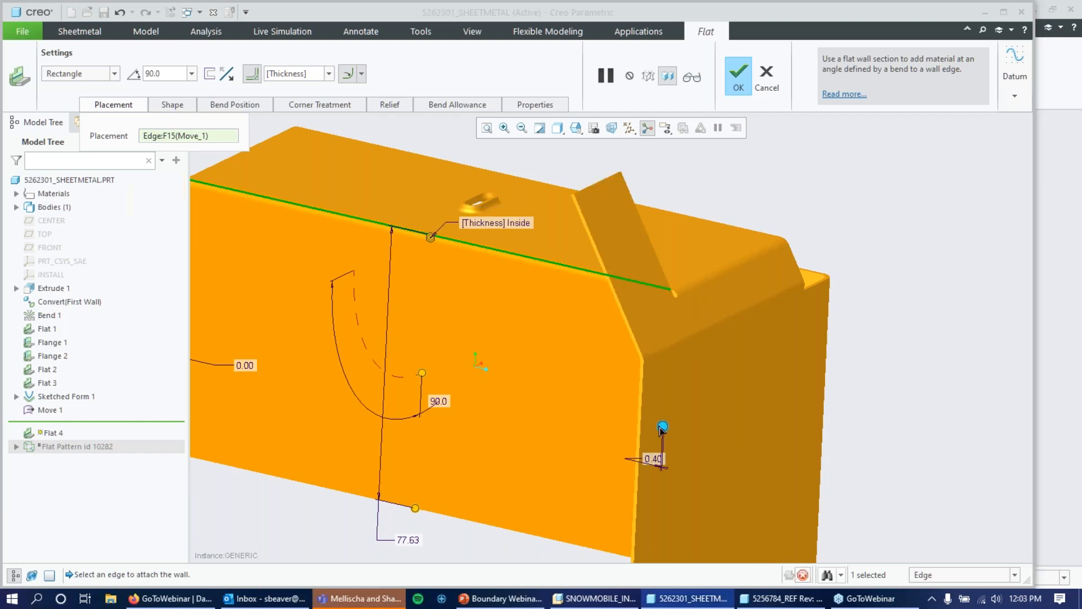
mouse_move(550, 338)
middle_mouse_down()
mouse_move(563, 336)
mouse_move(546, 336)
middle_mouse_up()
scroll(547, 342, "down", 3)
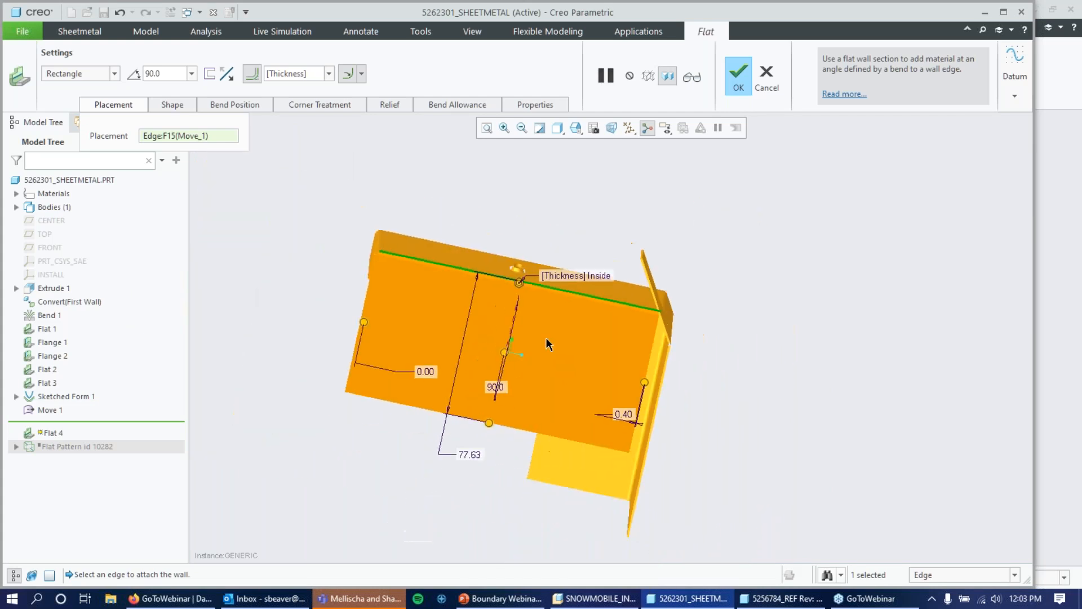
- Set the new flat wall's bend angle to 45 degrees
left_click_drag(505, 354, 504, 347)
middle_click_drag(393, 341, 513, 364)
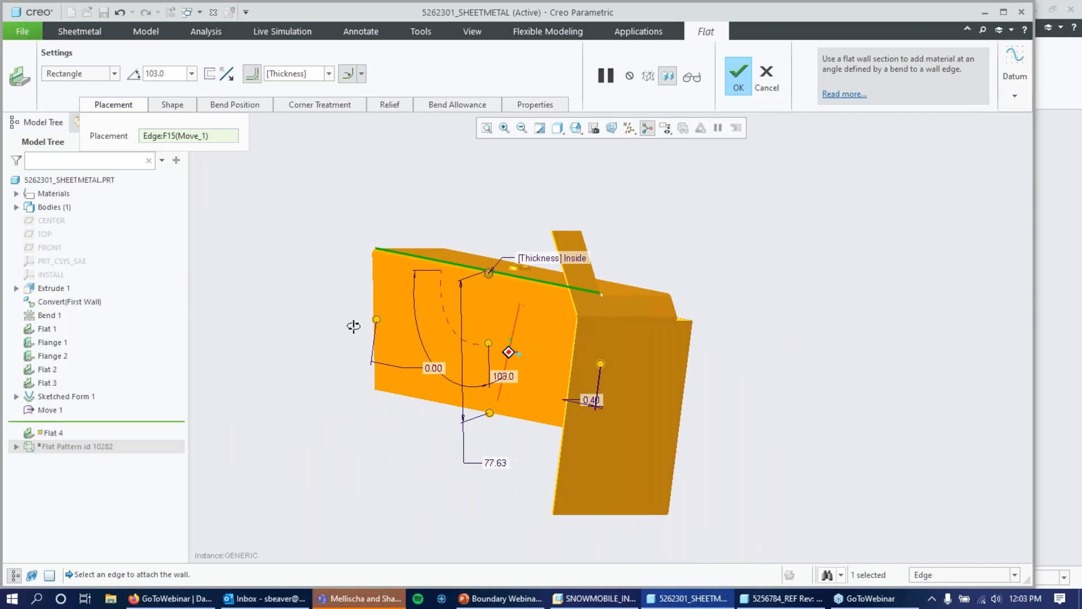
left_click(505, 381)
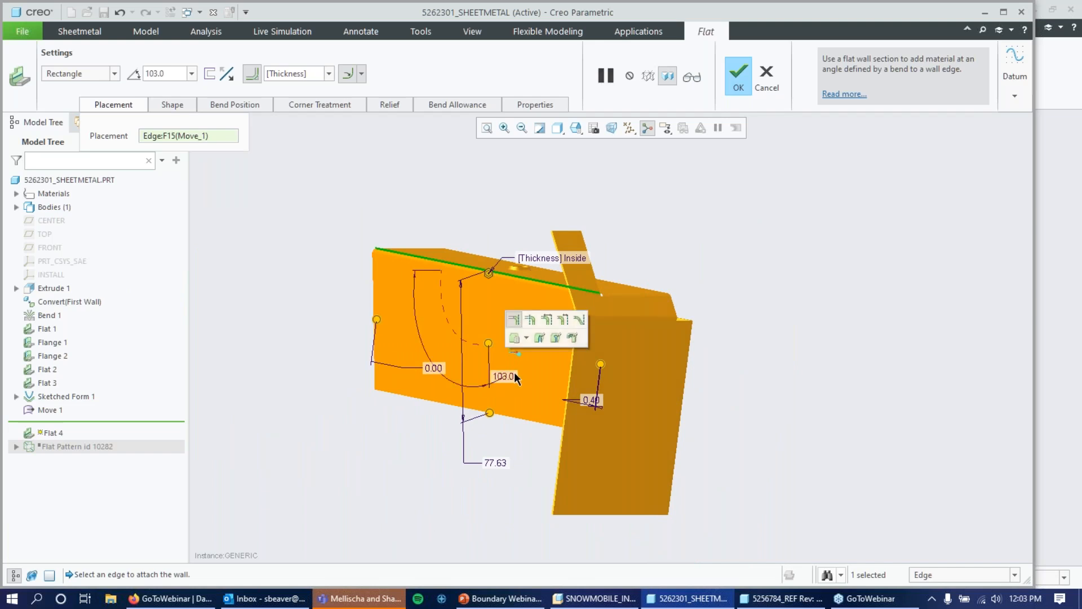
double_click(514, 372)
type("45")
key("Return")
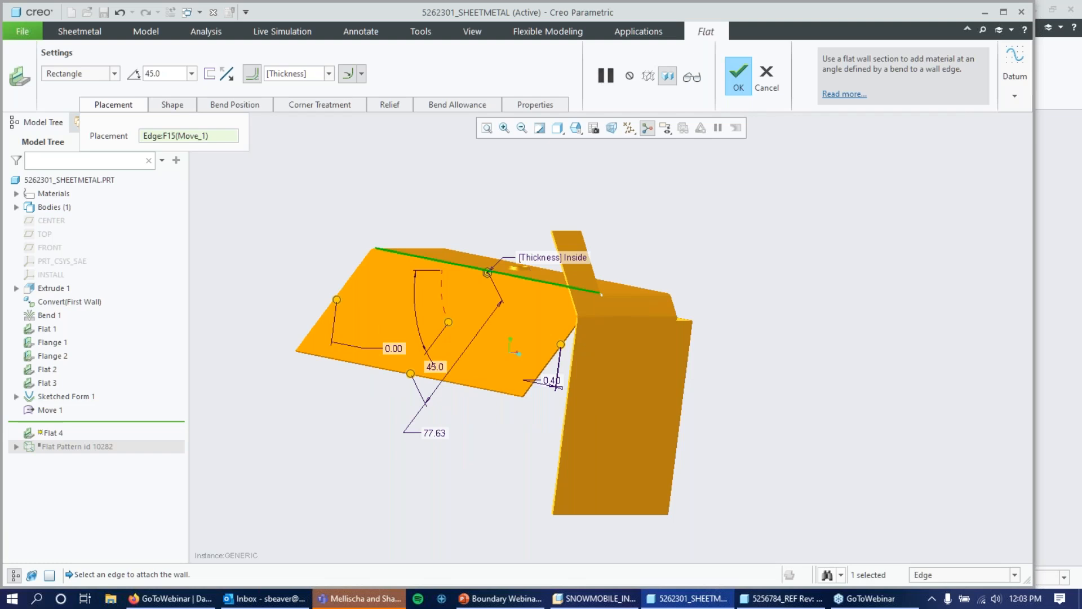
- Define a circular corner relief with relief geometry for the flat wall, with its origin at the corner point and bisector orientation
middle_click_drag(790, 232, 814, 249)
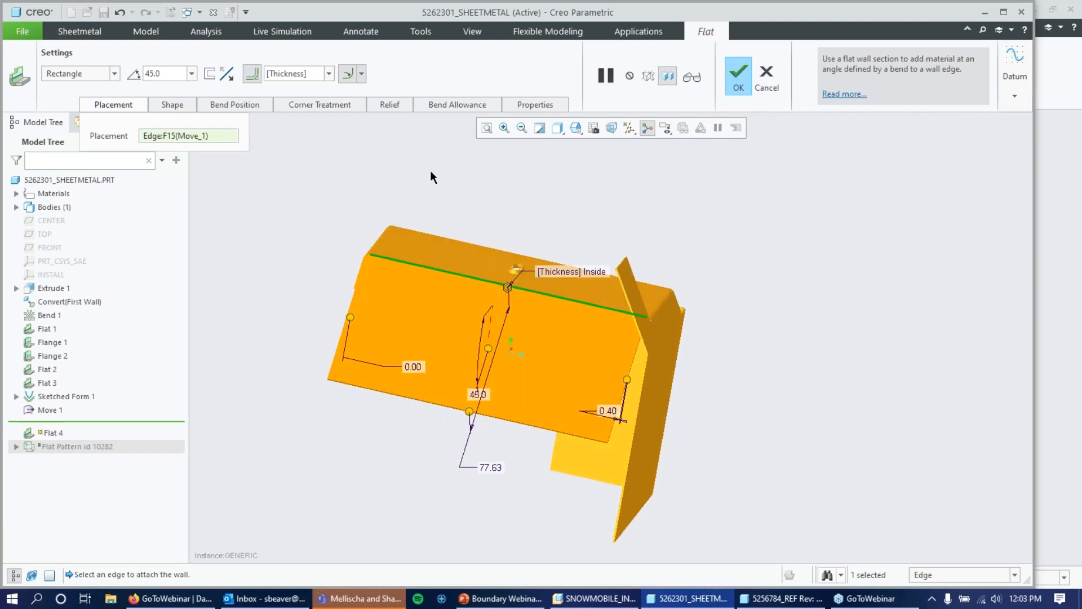
scroll(345, 228, "up", 2)
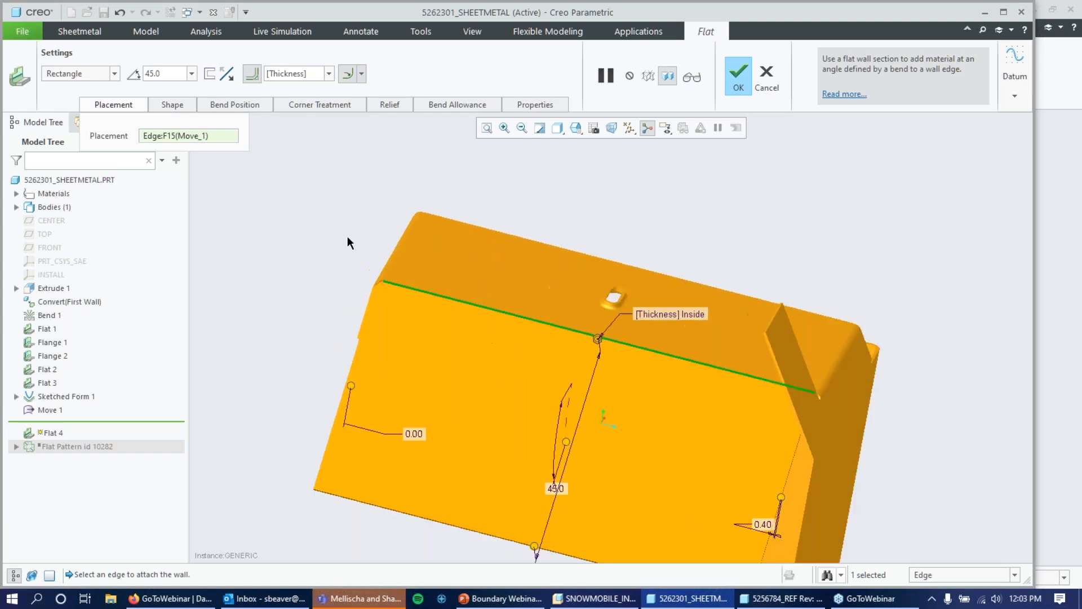
scroll(348, 238, "up", 1)
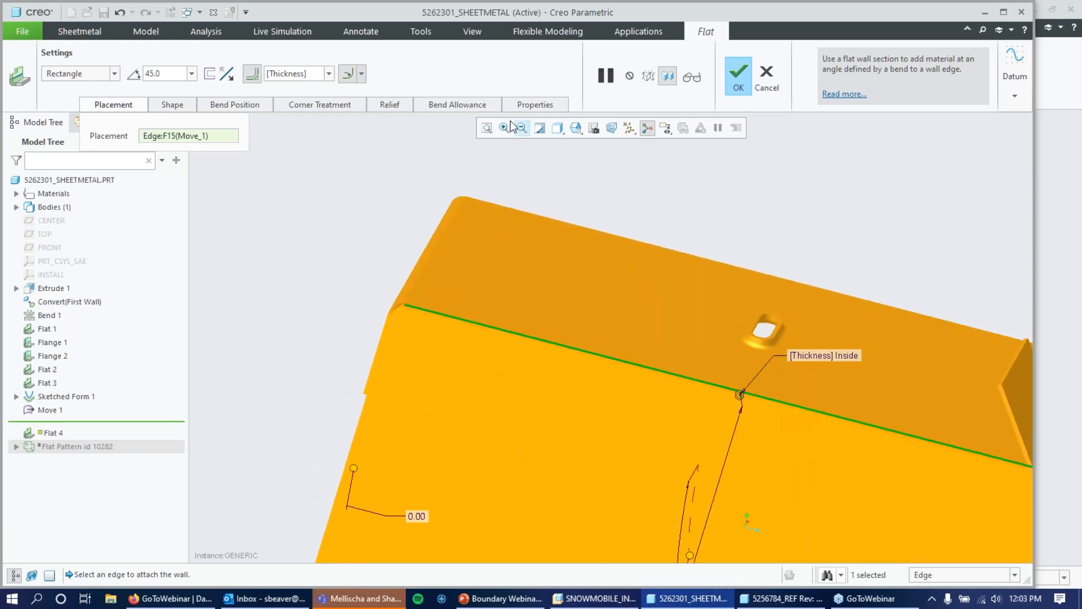
mouse_move(293, 230)
middle_mouse_down()
mouse_move(323, 227)
mouse_move(285, 225)
middle_mouse_up()
scroll(288, 221, "down", 4)
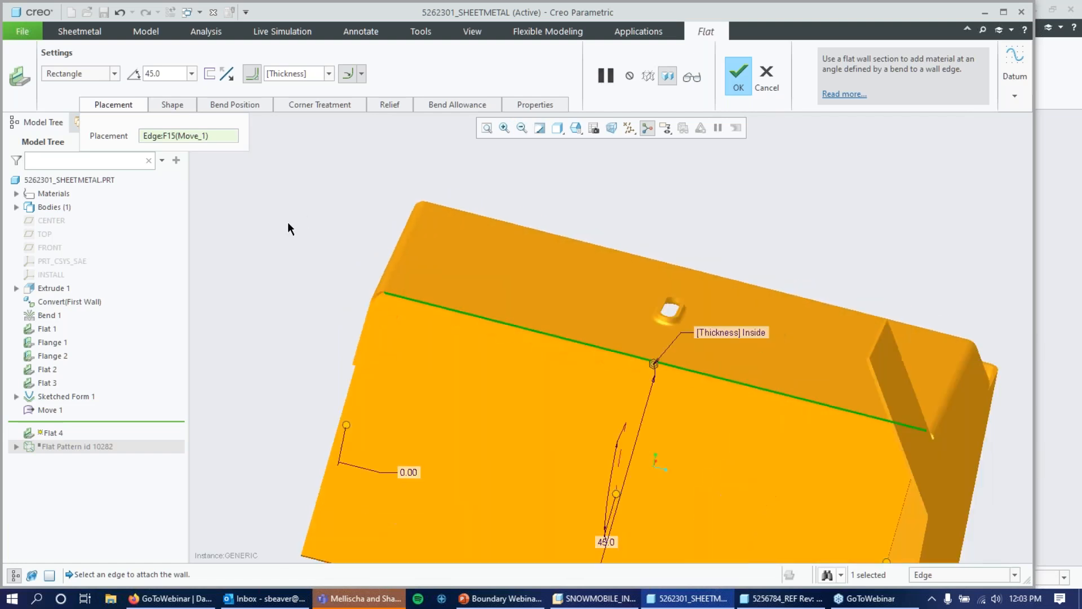
scroll(256, 229, "up", 3)
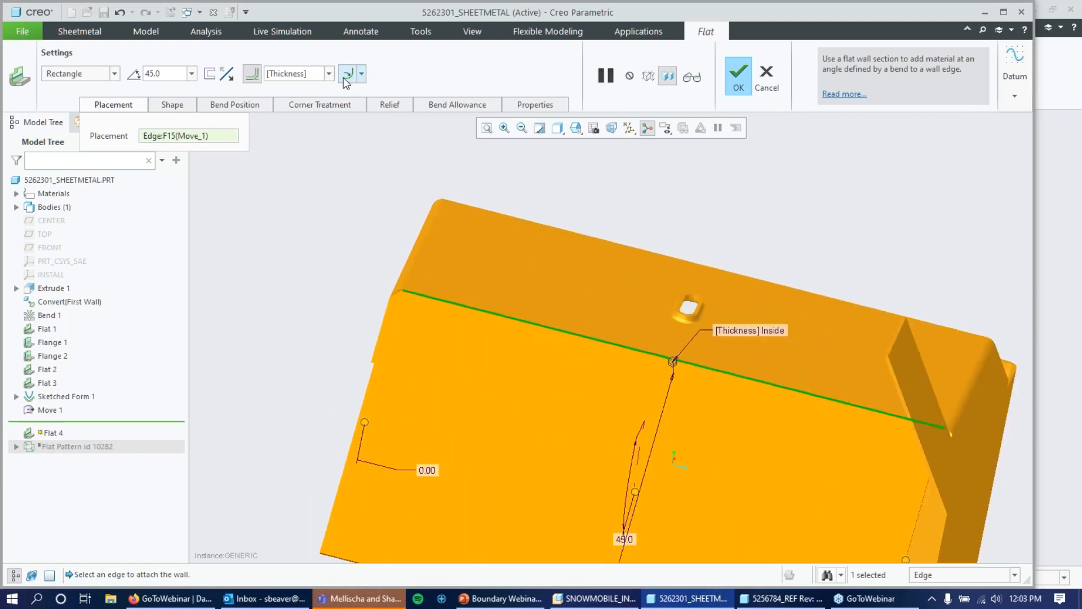
left_click(394, 106)
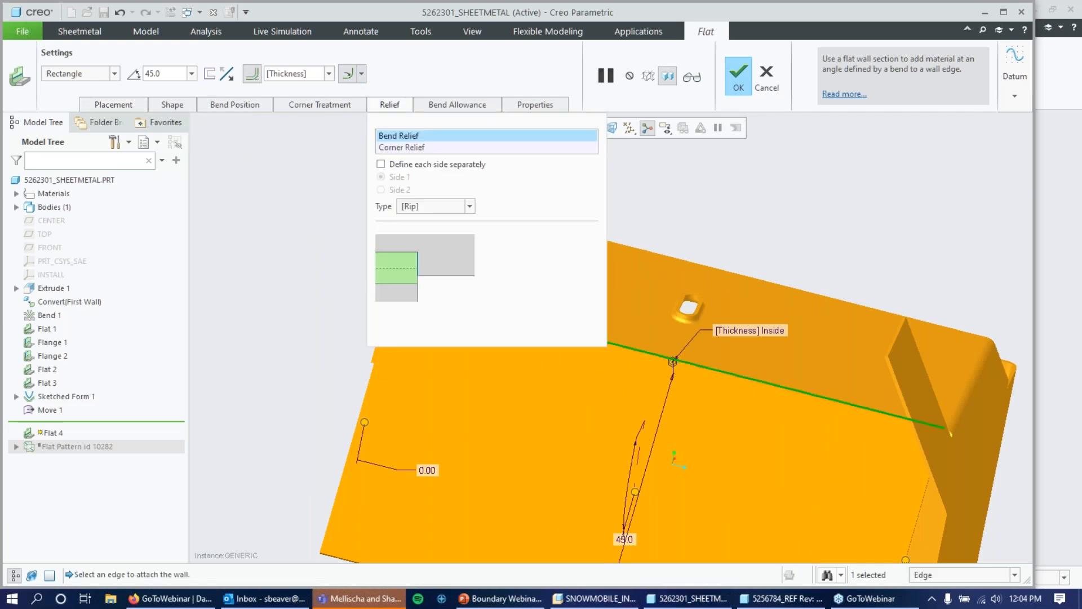
left_click(416, 148)
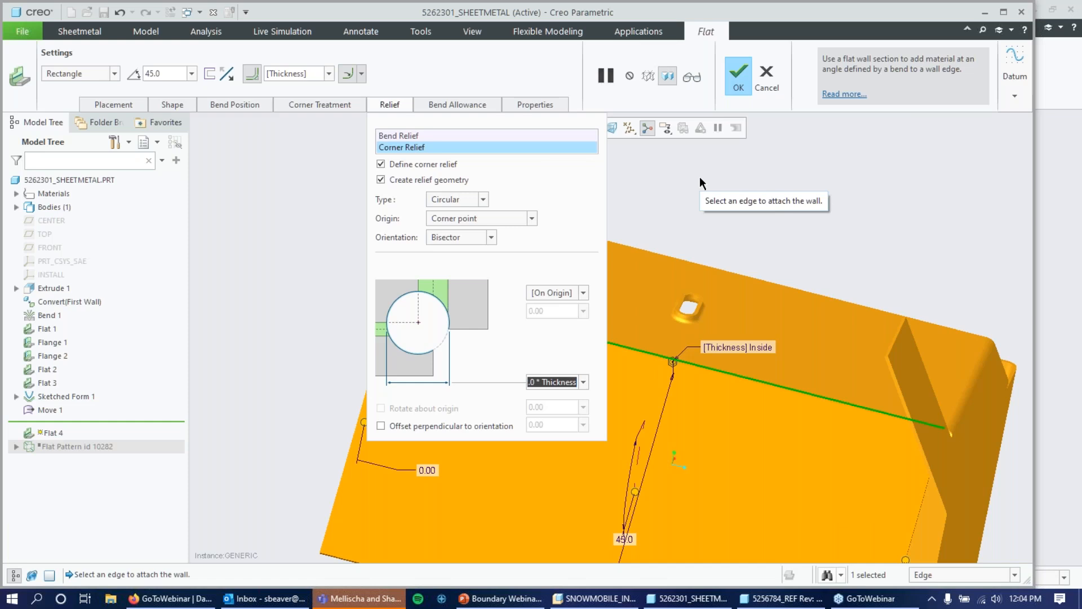
left_click(397, 106)
- Inspect the circular relief at the corner between the new and adjacent walls, and complete the flat wall
scroll(387, 282, "down", 3)
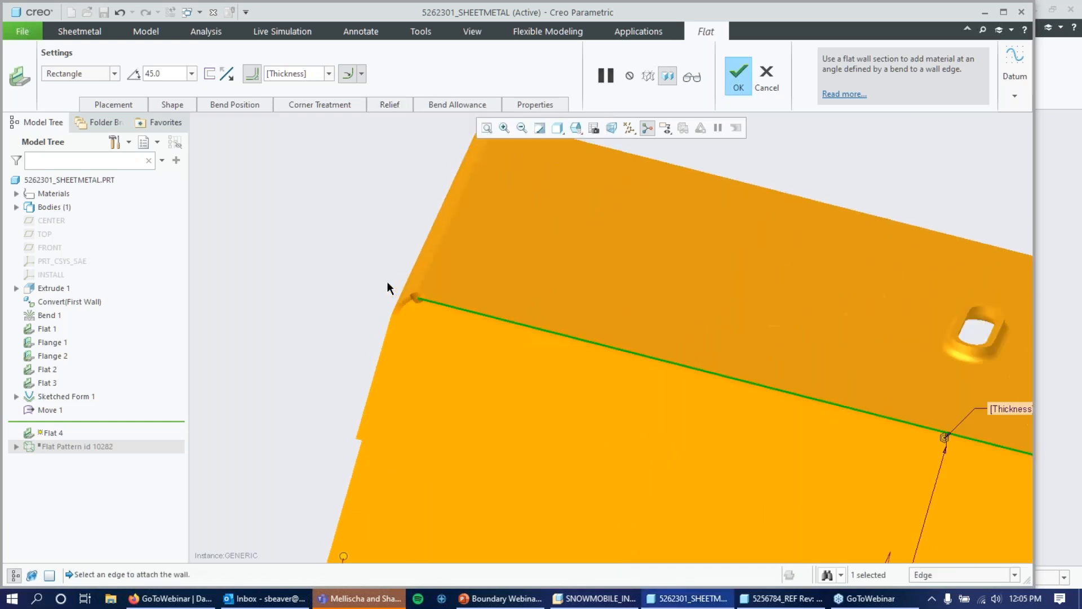
scroll(387, 282, "down", 4)
middle_click_drag(569, 257, 591, 375)
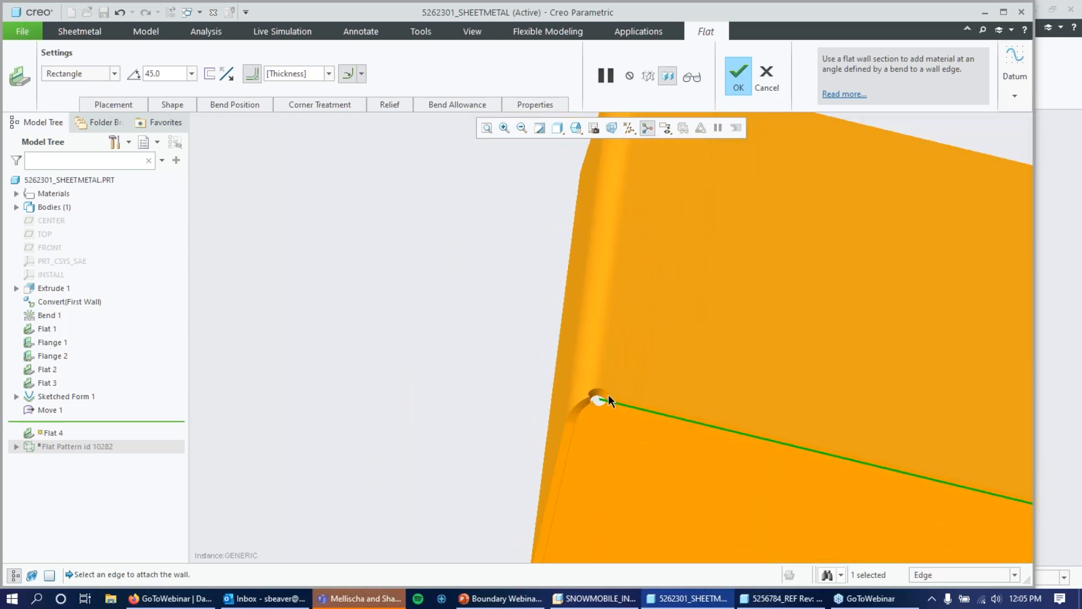
middle_click_drag(662, 384, 767, 323)
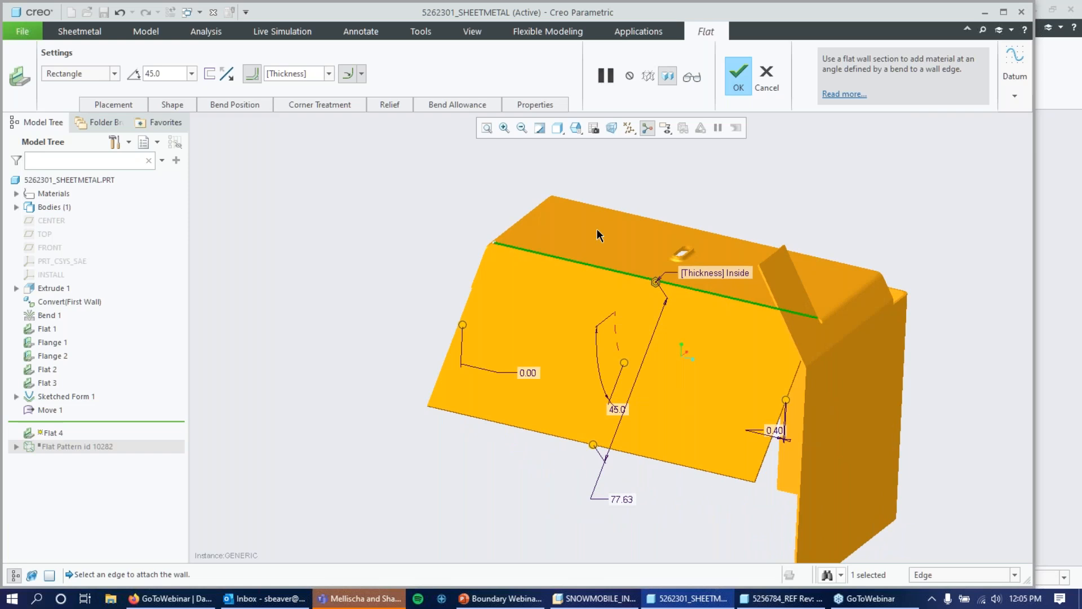
left_click(736, 80)
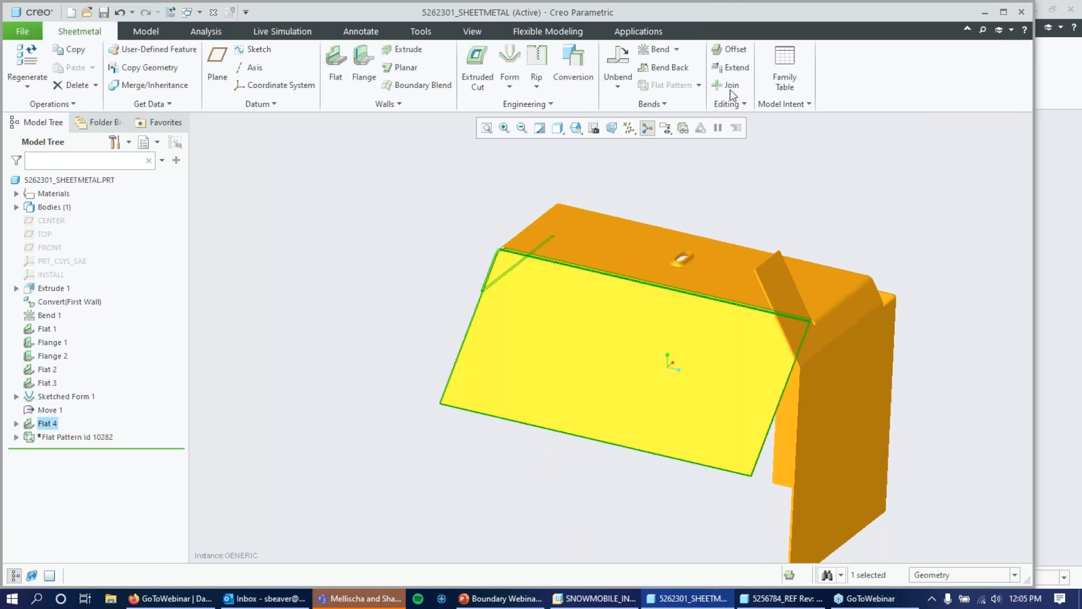
- Examine the bracket from below, highlight its large Flange 1 wall and look through the available editing commands
middle_click_drag(407, 201, 296, 268)
scroll(296, 269, "up", 2)
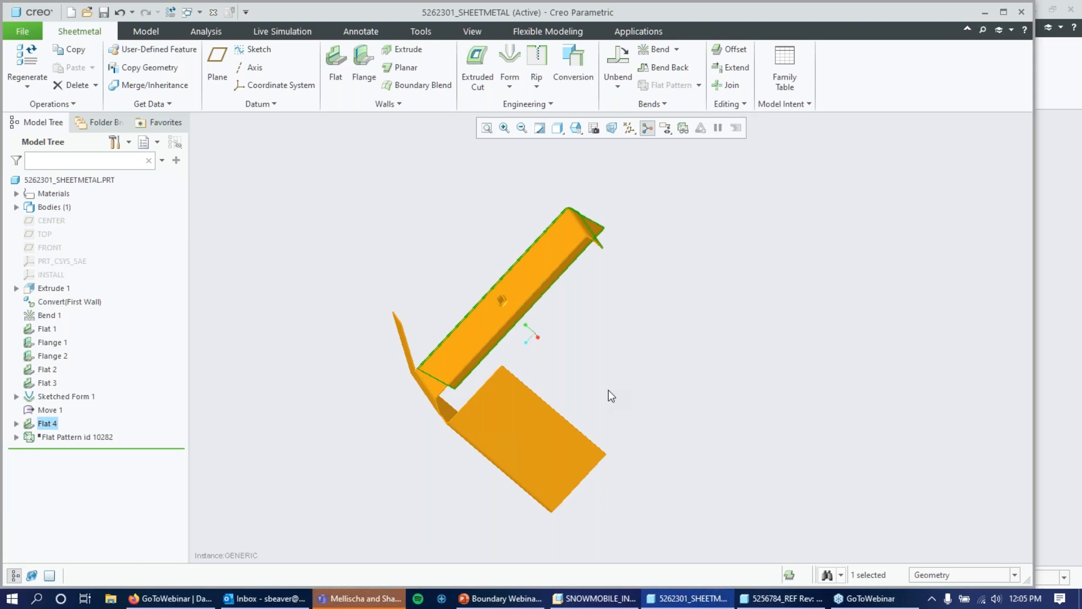
scroll(608, 389, "down", 2)
left_click(486, 447)
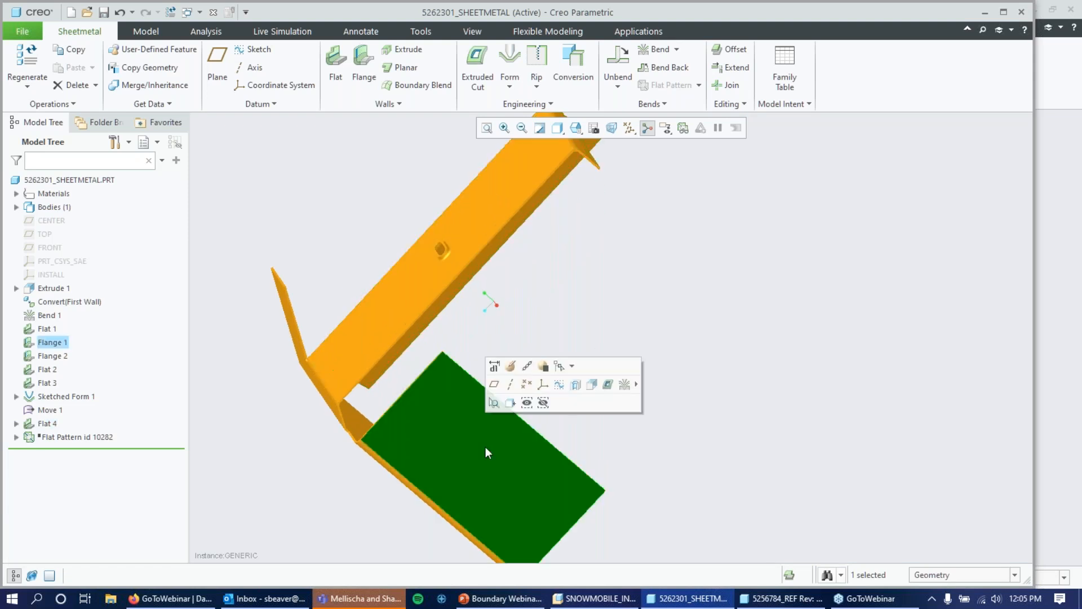
left_click(707, 287)
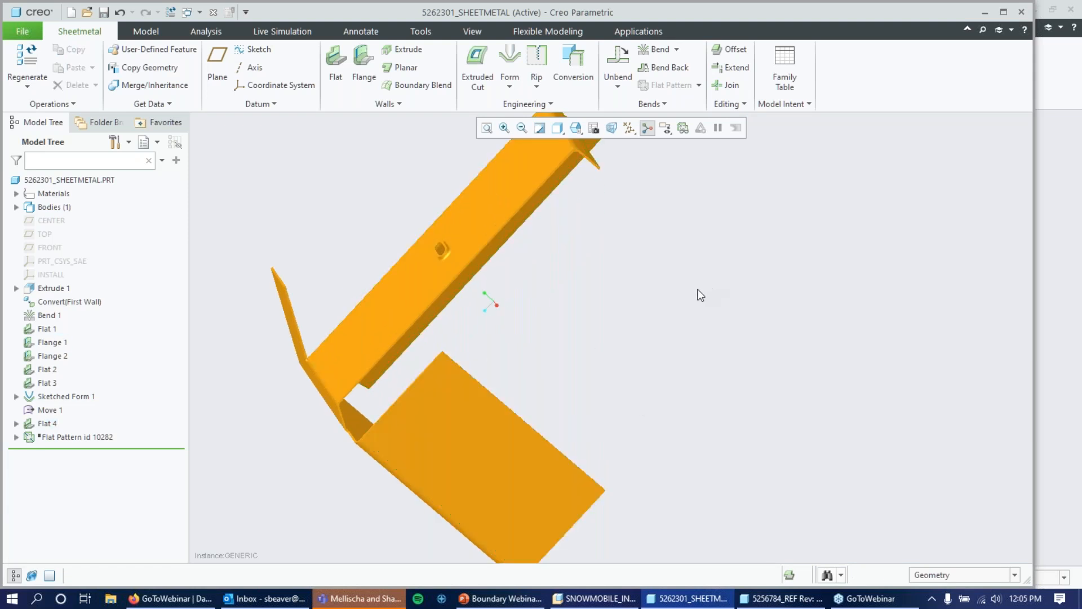
left_click(471, 449)
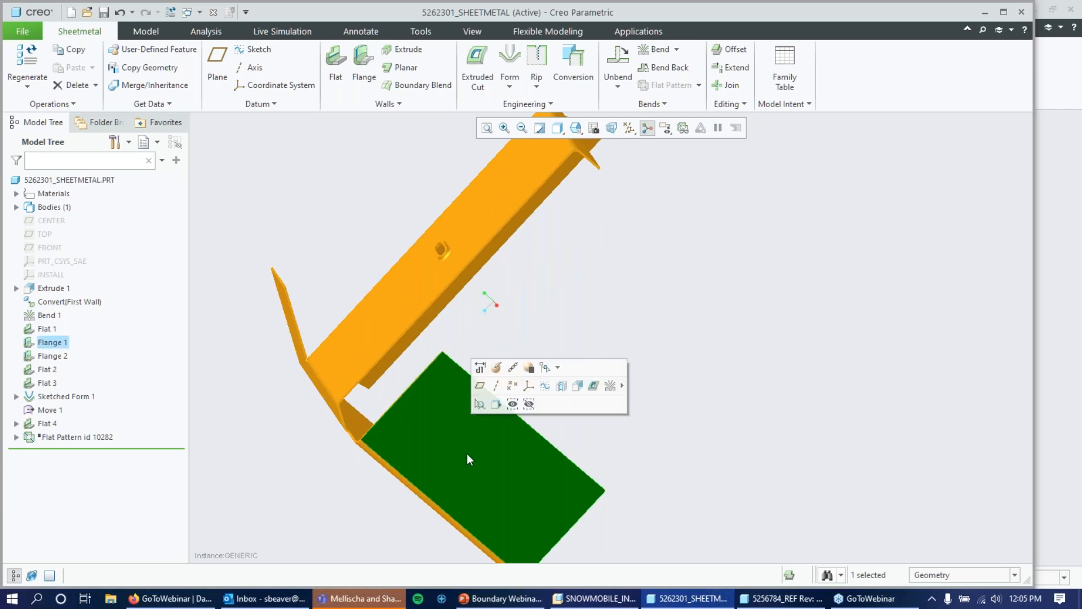
left_click(740, 104)
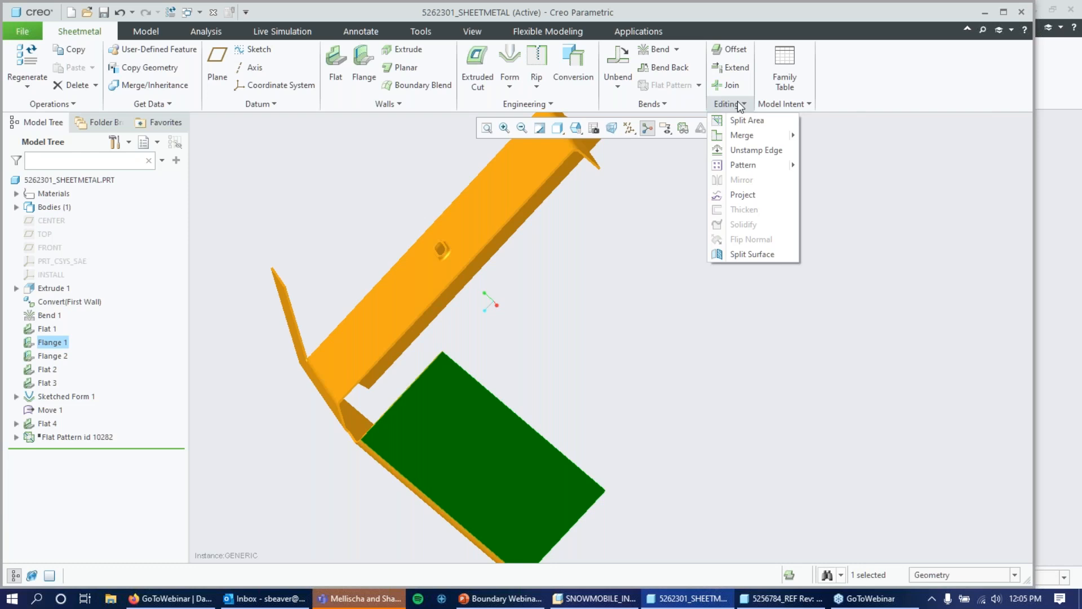
left_click(737, 102)
- Start an Extend feature on the free outer edge of the large Flange 1 wall
left_click(739, 67)
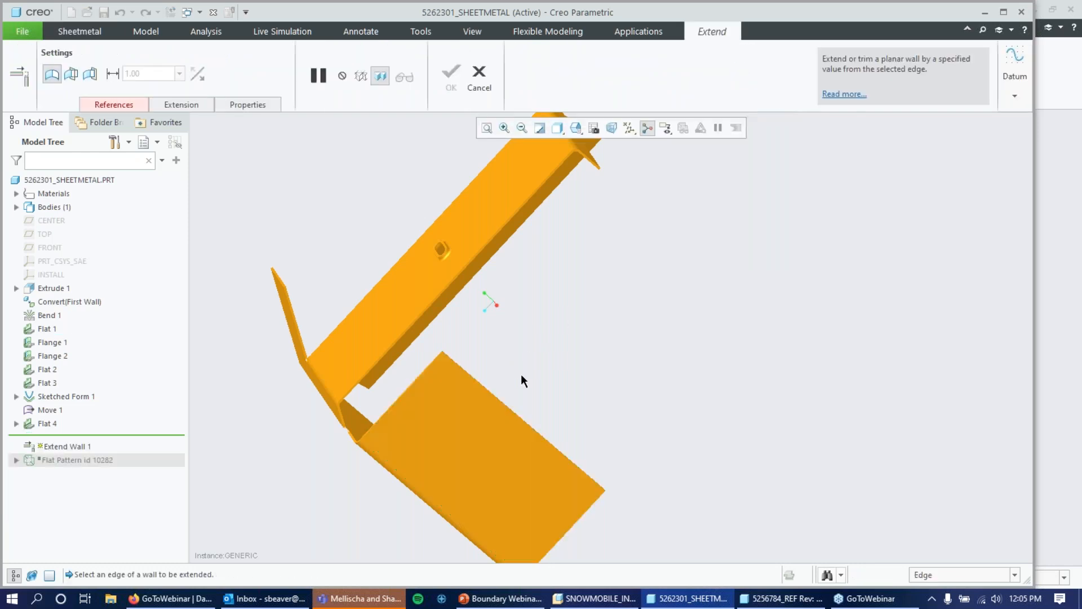
left_click(129, 106)
middle_click_drag(641, 331, 397, 500)
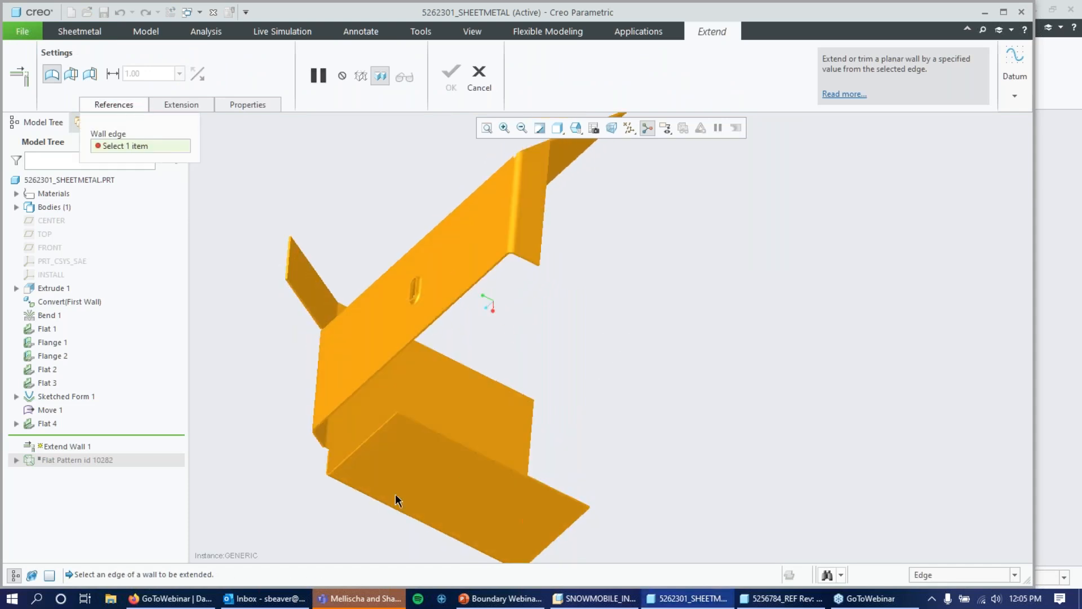
left_click(494, 464)
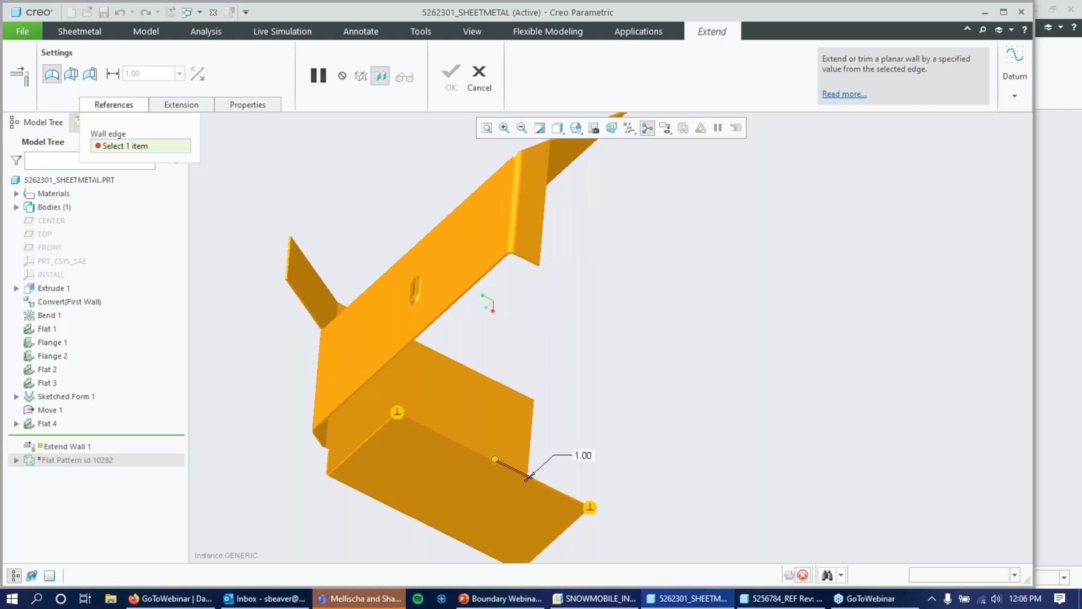
mouse_move(657, 334)
middle_mouse_down()
mouse_move(675, 288)
mouse_move(669, 297)
middle_mouse_up()
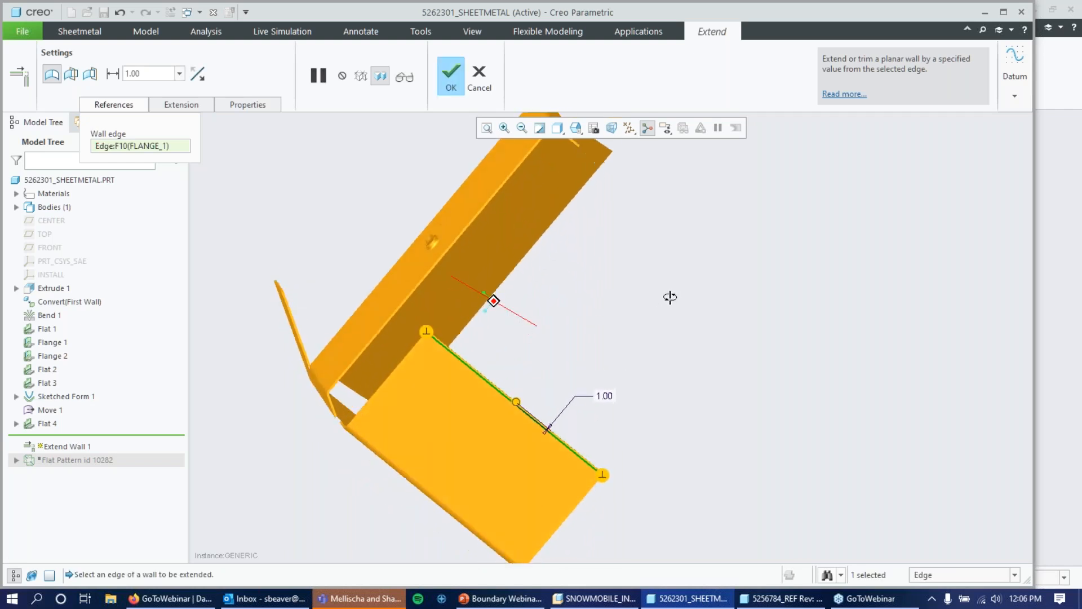
- Try stretching the Flange 1 wall extension freehand by about 44.30 from the selected edge
left_click_drag(519, 407, 614, 362)
mouse_move(614, 362)
middle_mouse_down()
mouse_move(631, 261)
mouse_move(676, 229)
mouse_move(670, 235)
middle_mouse_up()
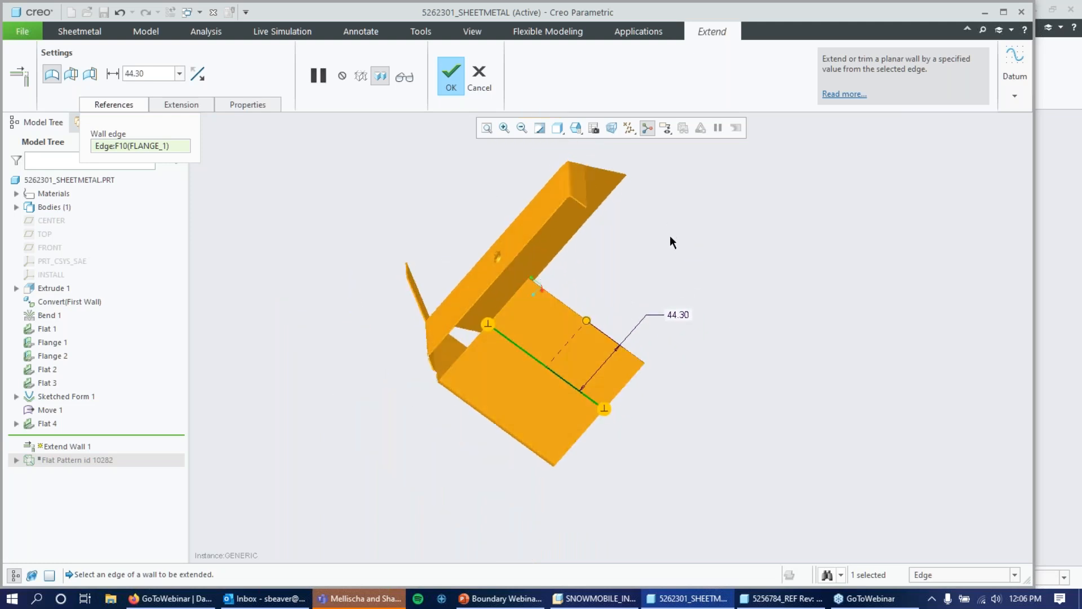
scroll(665, 235, "up", 1)
scroll(572, 225, "down", 2)
scroll(586, 210, "down", 1)
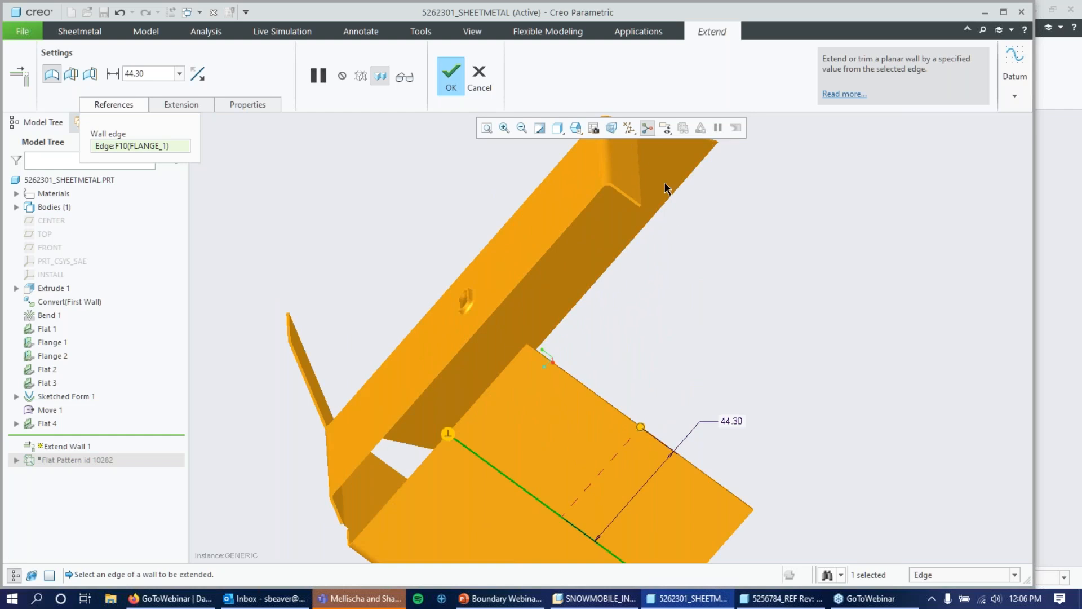
- Extend the Flange 1 wall up to a reference plane, using the Flat 3 wall surface, and complete the feature
left_click(92, 73)
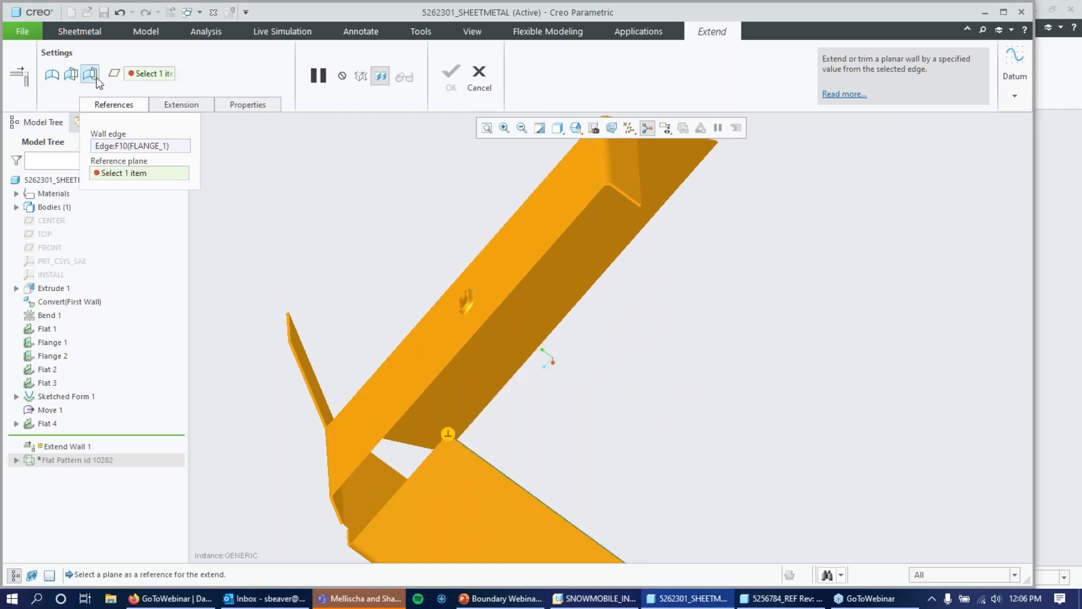
left_click(637, 174)
middle_click_drag(761, 226, 788, 232)
scroll(631, 269, "down", 3)
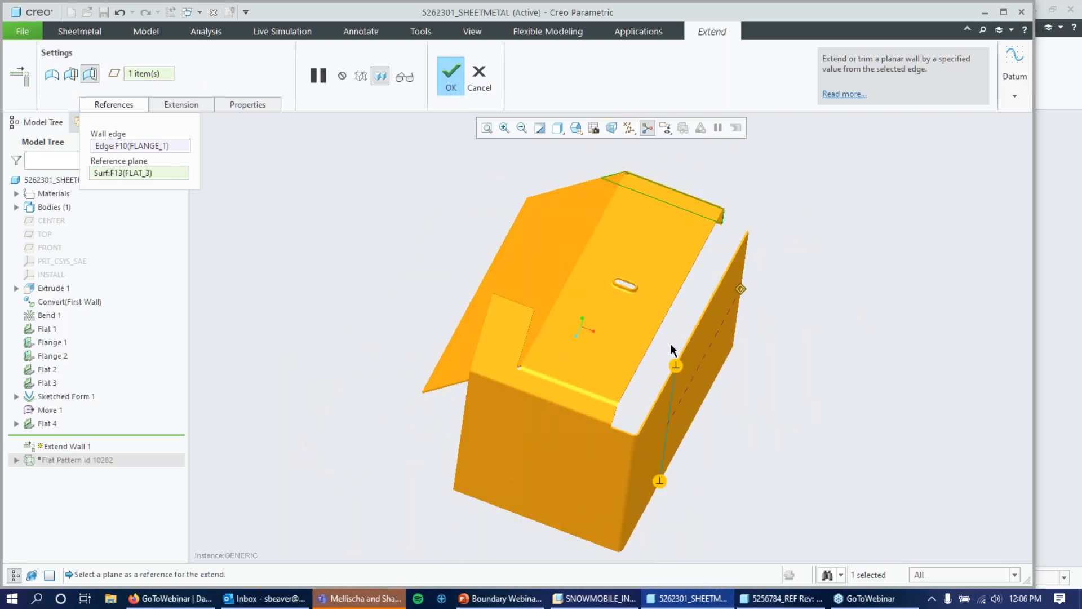
mouse_move(727, 428)
middle_mouse_down()
mouse_move(669, 428)
mouse_move(708, 430)
mouse_move(807, 381)
mouse_move(804, 415)
mouse_move(732, 438)
middle_mouse_up()
left_click(452, 82)
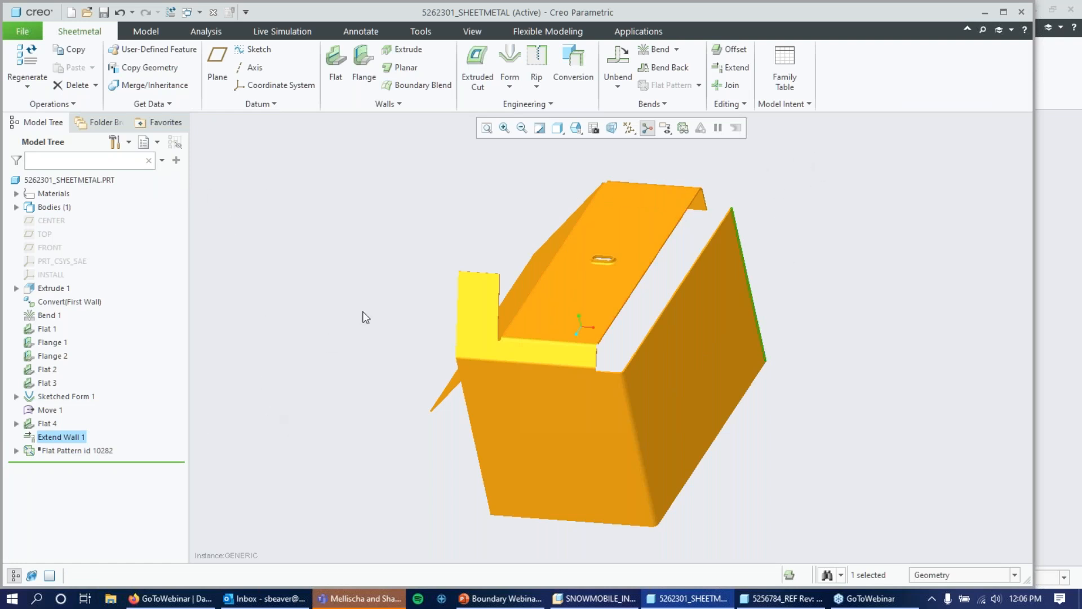
- Switch to the 5256784_REF part and examine its large central flat wall
left_click(789, 598)
scroll(588, 298, "down", 3)
middle_click_drag(590, 300, 647, 331)
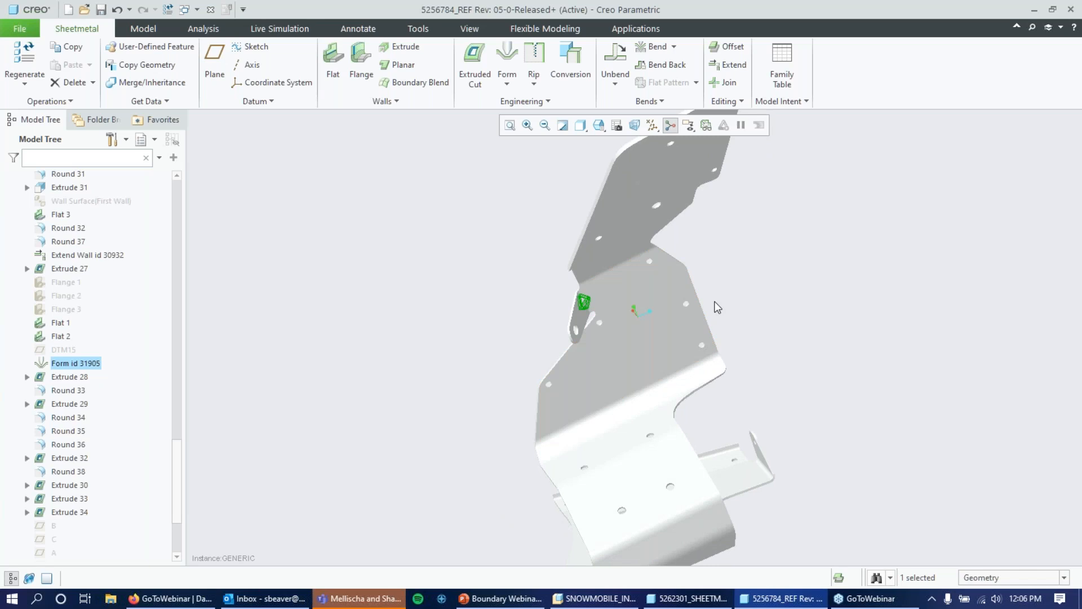
left_click(765, 246)
scroll(660, 323, "down", 3)
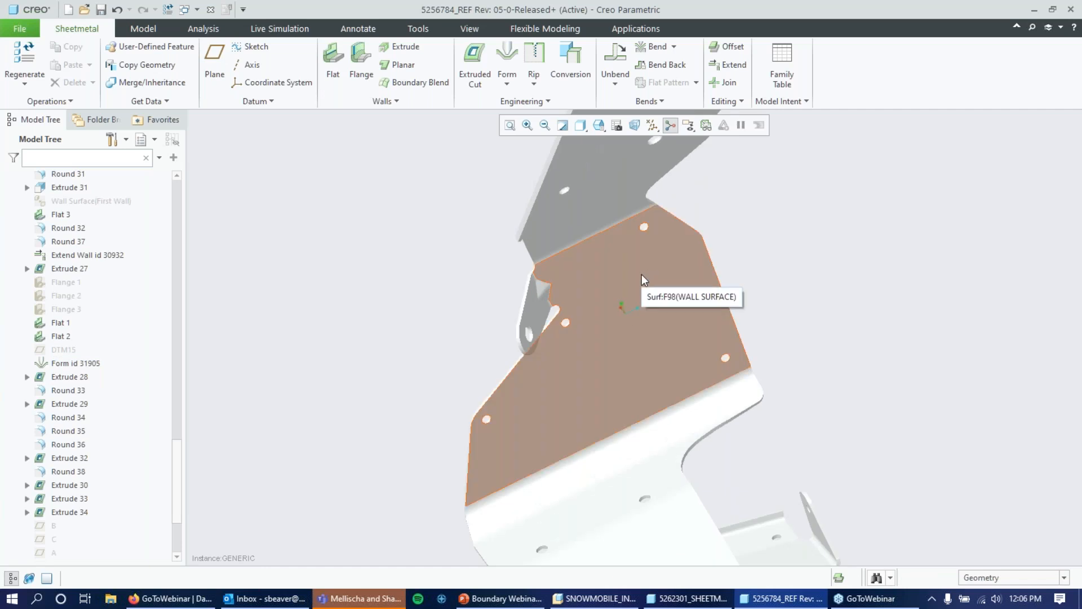
- Start an Extruded Cut on the large flat wall using the existing Sketch 3 with its polygonal openings
scroll(56, 310, "down", 3)
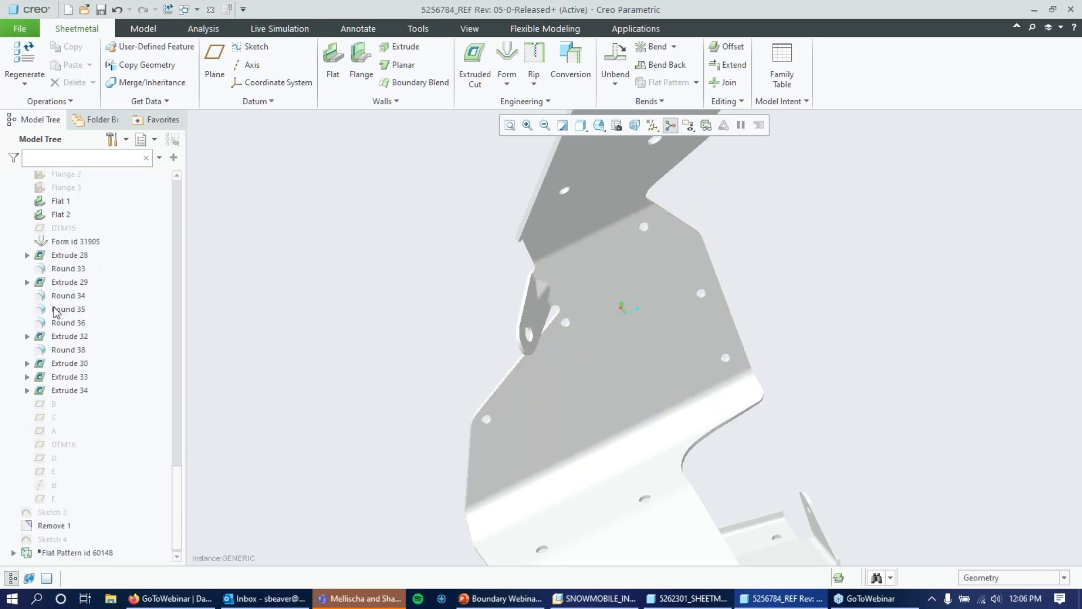
scroll(56, 312, "down", 1)
left_click(56, 506)
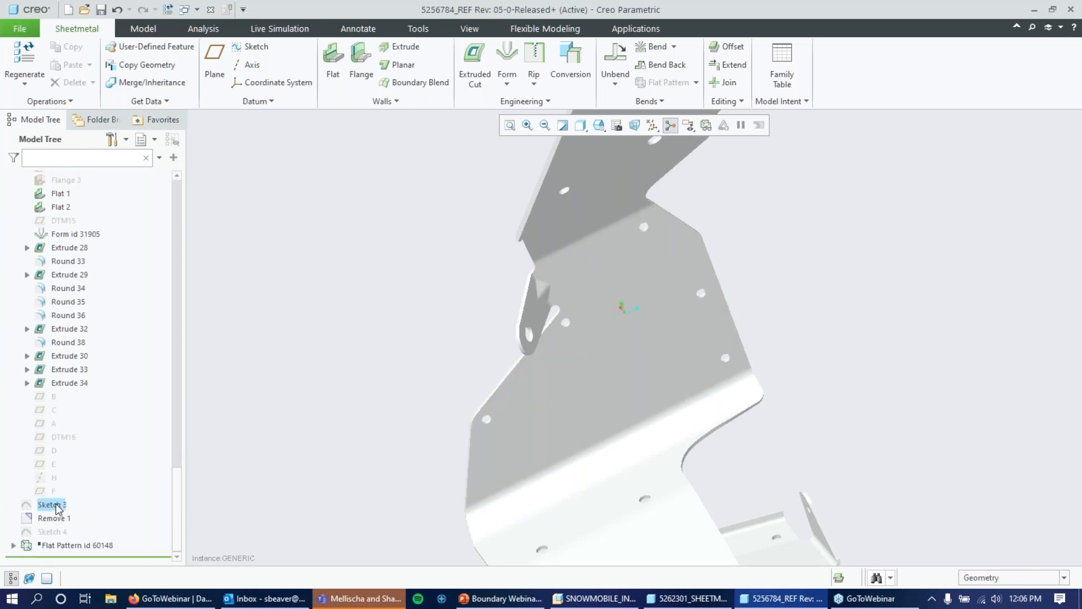
left_click(57, 505)
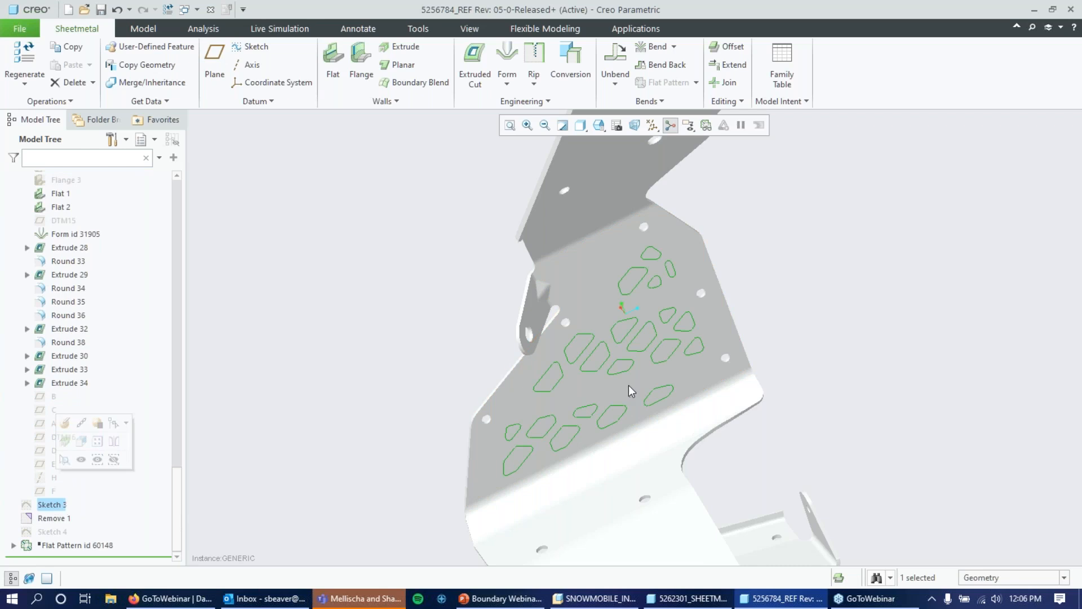
scroll(628, 385, "up", 3)
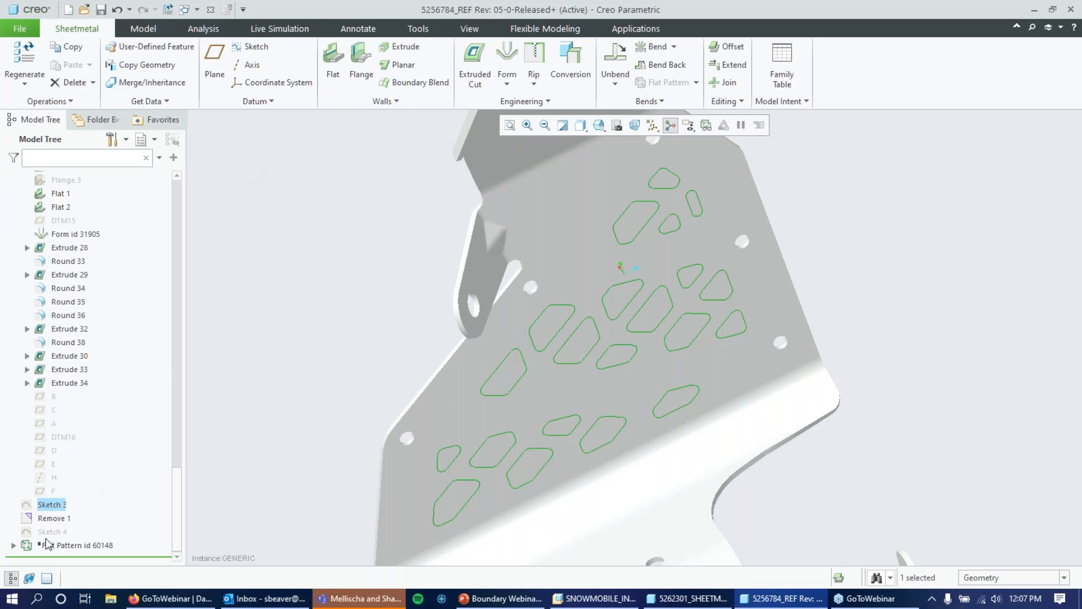
left_click(476, 55)
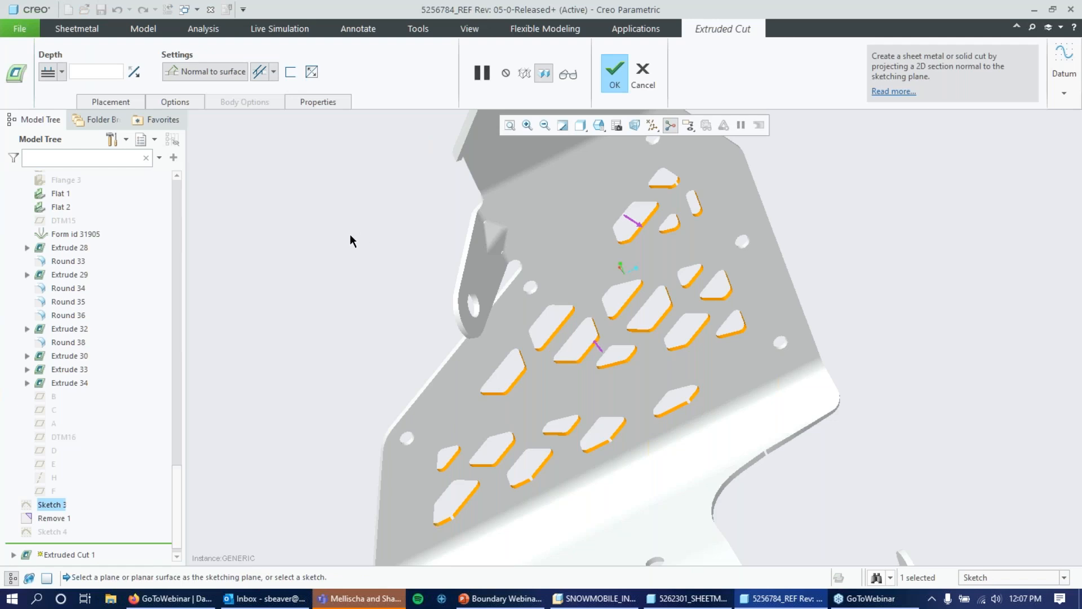
- Set the extruded cut's depth to Through All and complete the lightening cutouts in the flat wall
left_click(62, 72)
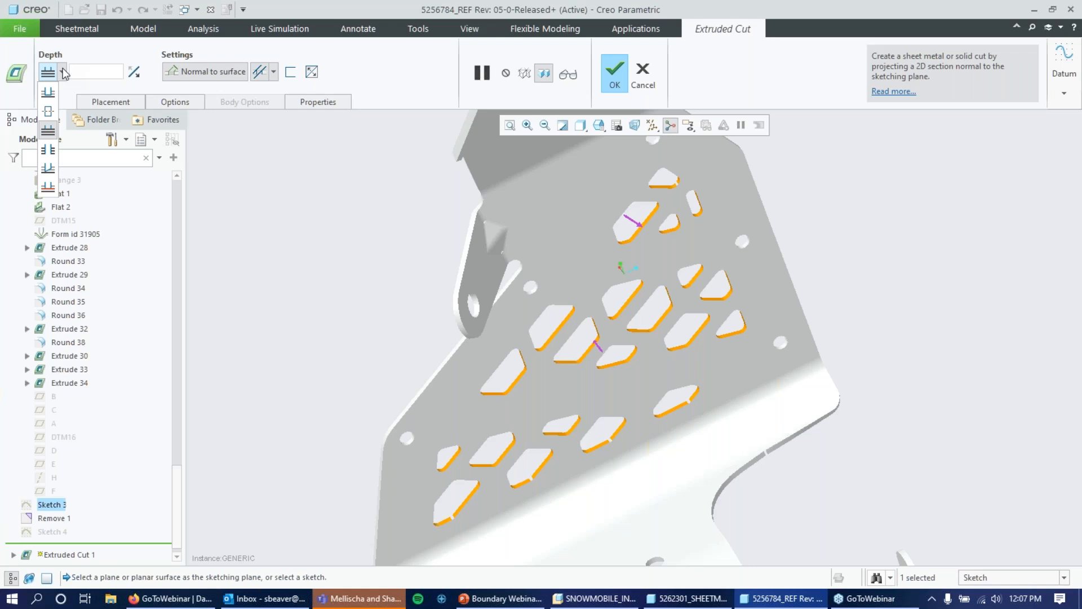
left_click(53, 149)
scroll(339, 265, "up", 1)
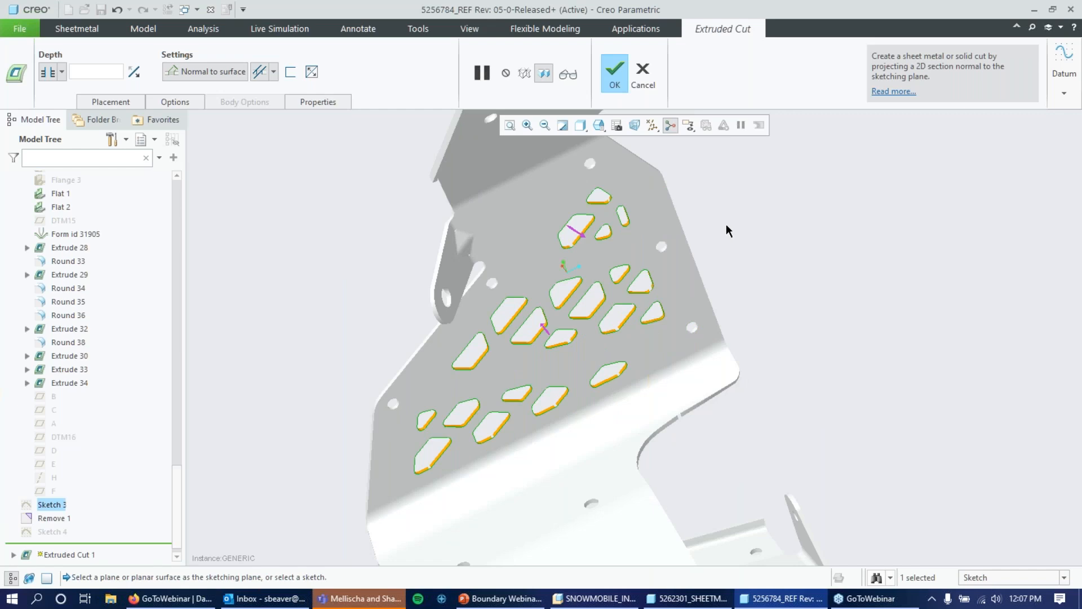
left_click(614, 70)
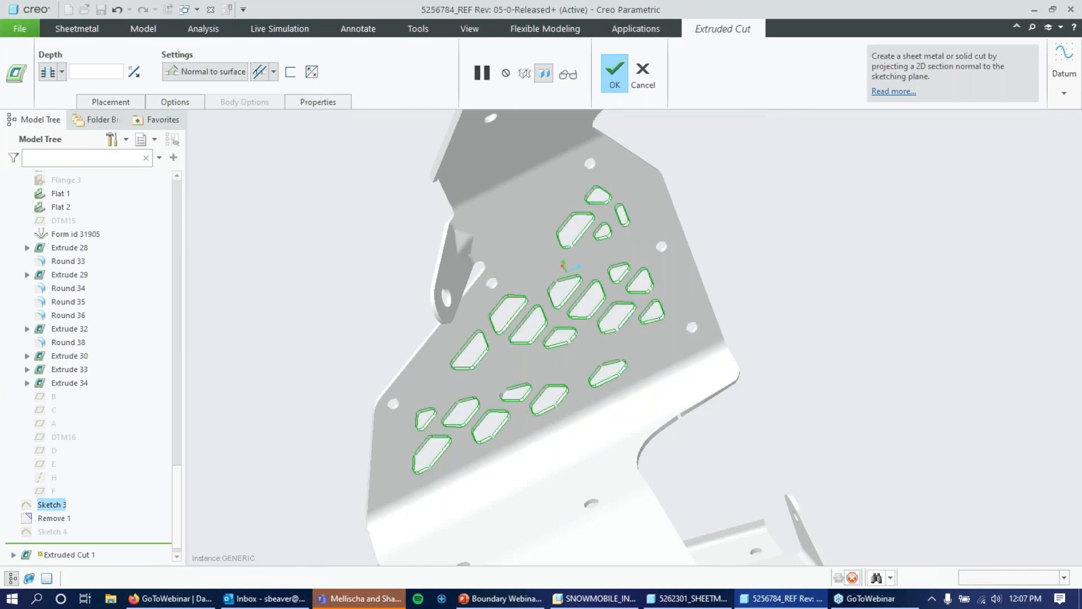
scroll(788, 201, "up", 2)
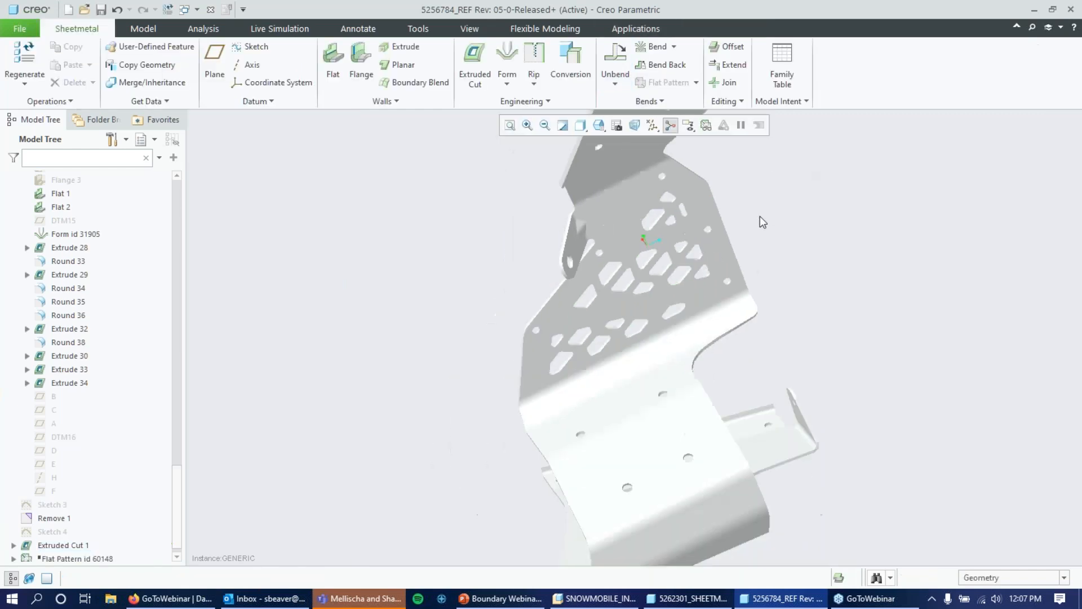
scroll(709, 219, "down", 3)
scroll(756, 162, "up", 1)
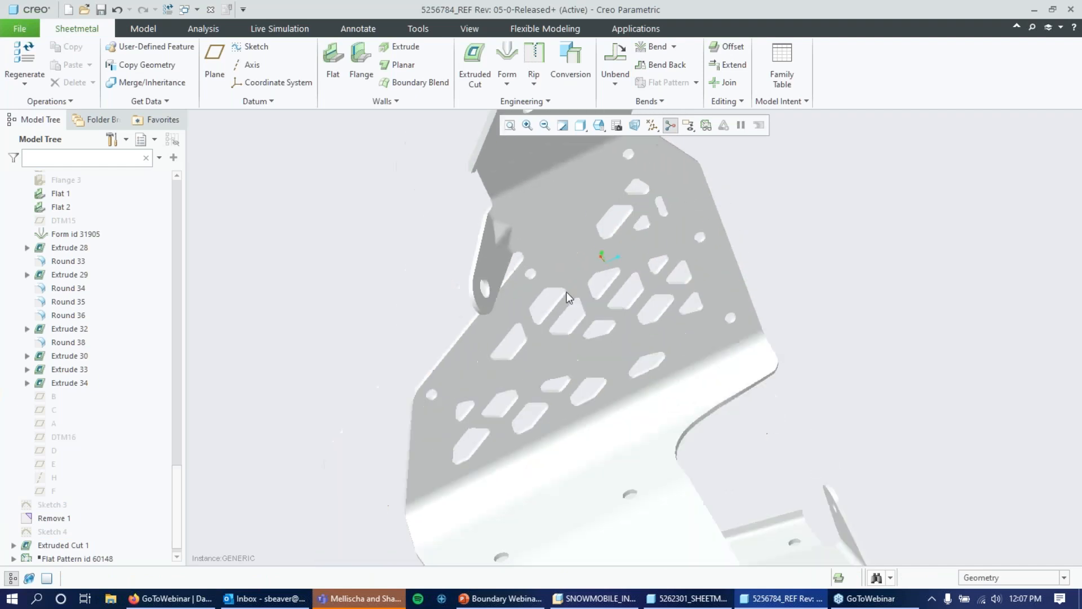
- Suppress Extruded Cut 1 and clear the selection
scroll(110, 521, "down", 1)
left_click(59, 532)
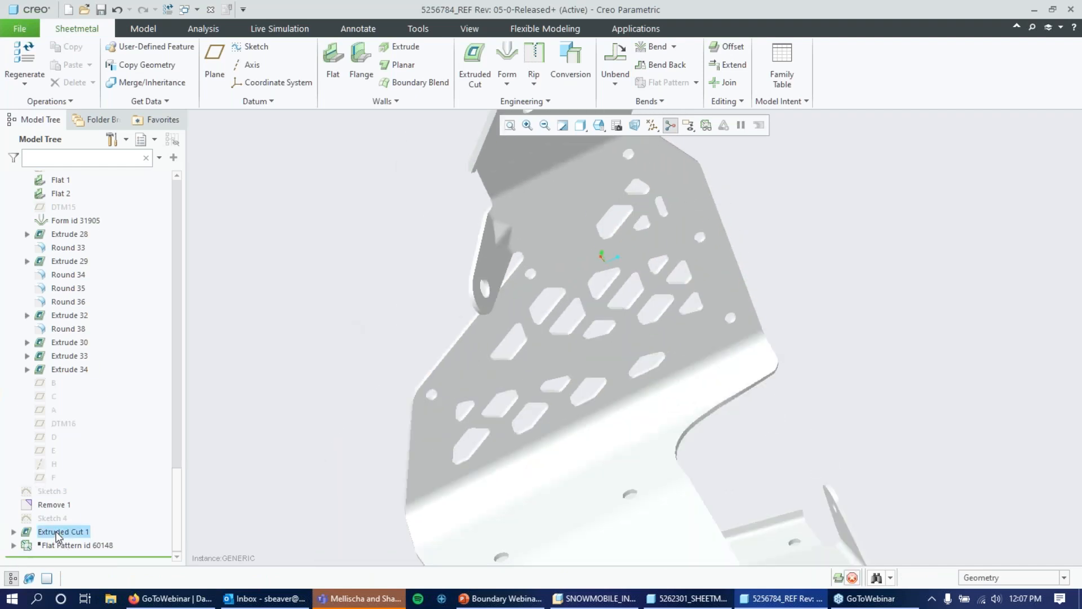
left_click(97, 454)
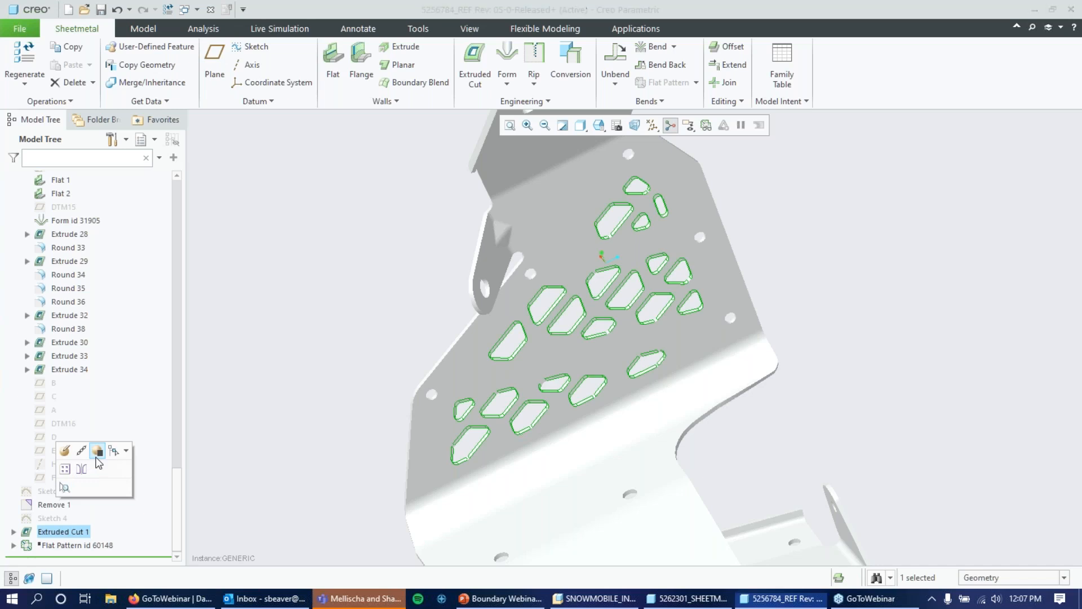
left_click(507, 319)
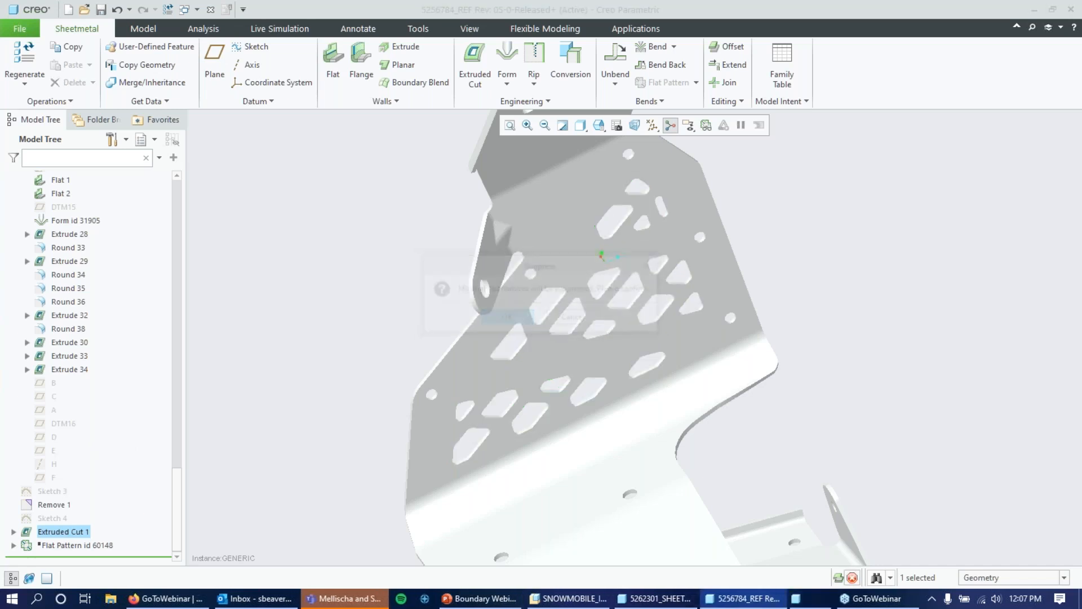
left_click(791, 177)
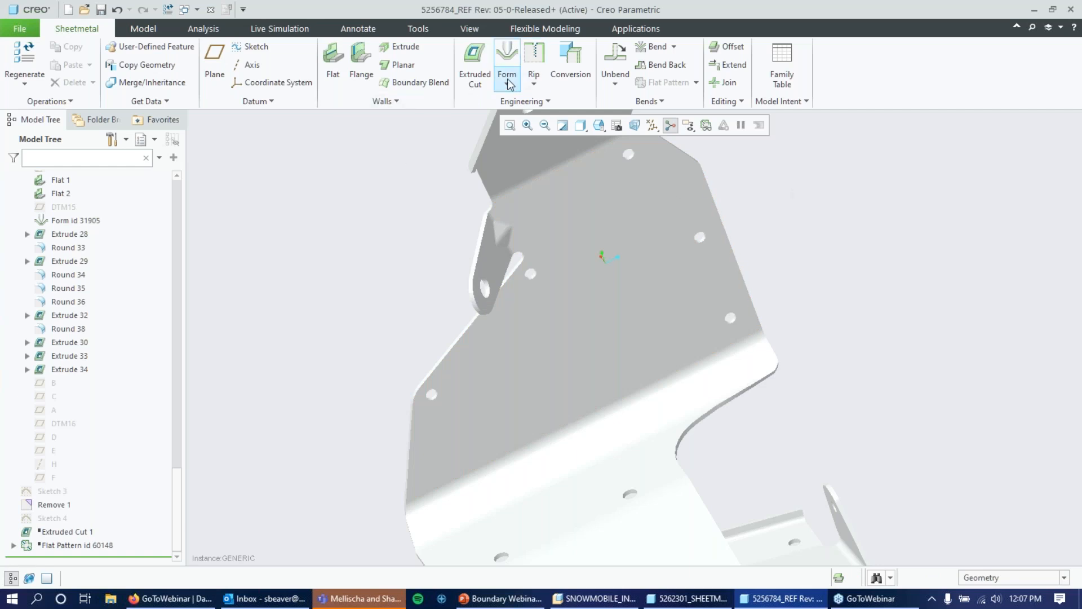
- Start a punch form with the OPEN_OFFSET_FORM model and place it near the upper end of the large flat wall
left_click(512, 58)
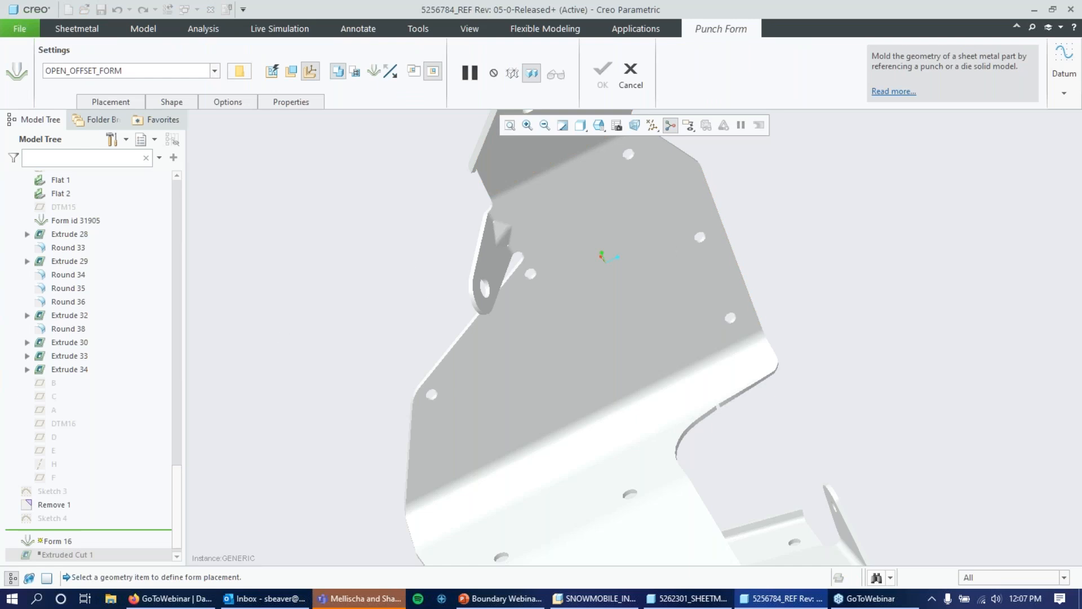
left_click(621, 210)
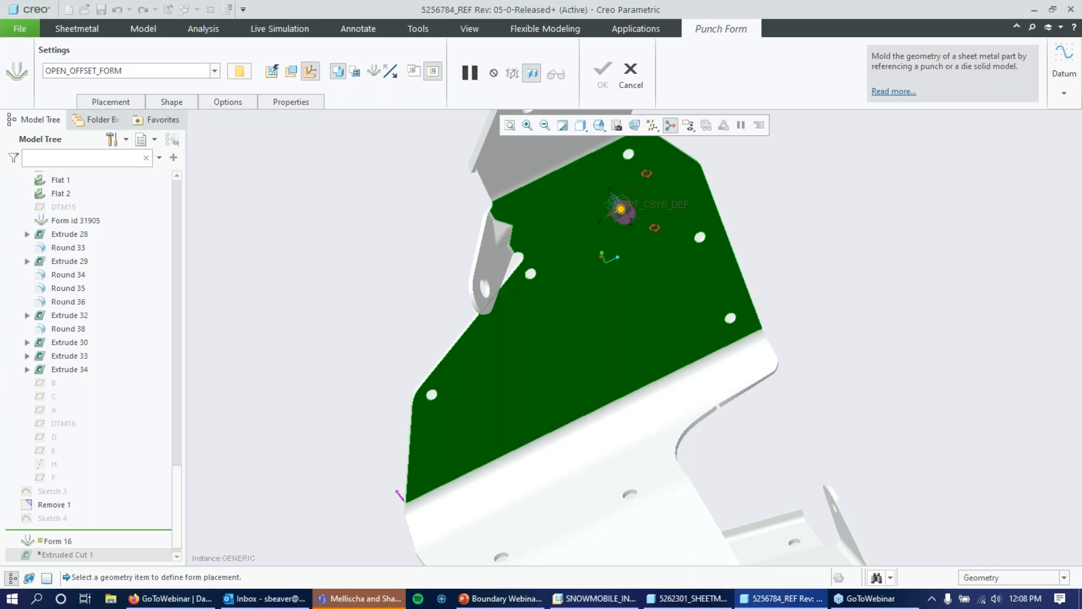
scroll(550, 251, "up", 2)
scroll(550, 252, "down", 2)
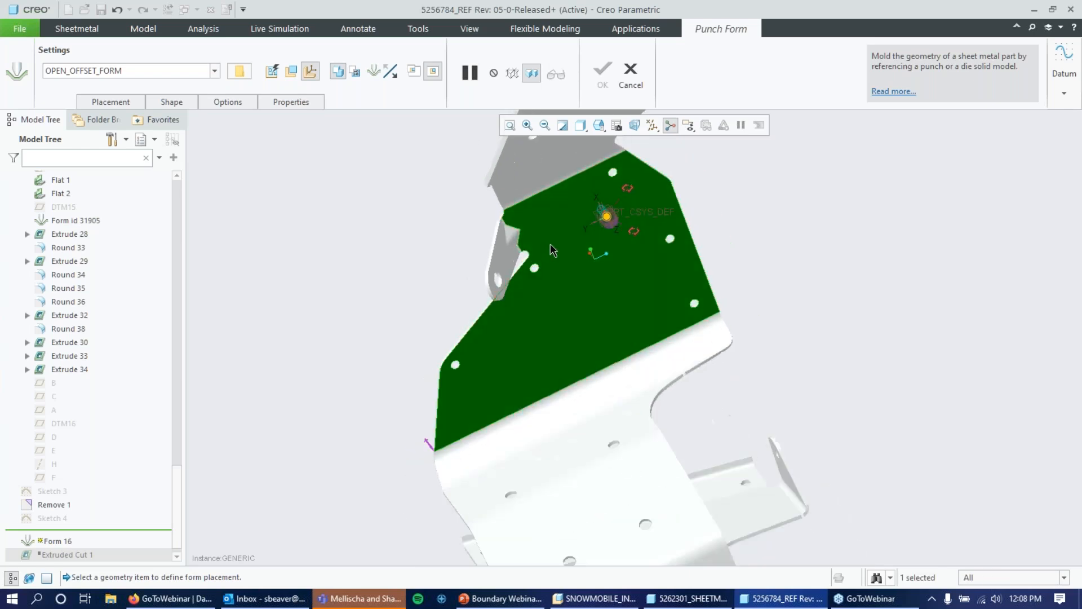
scroll(565, 197, "down", 2)
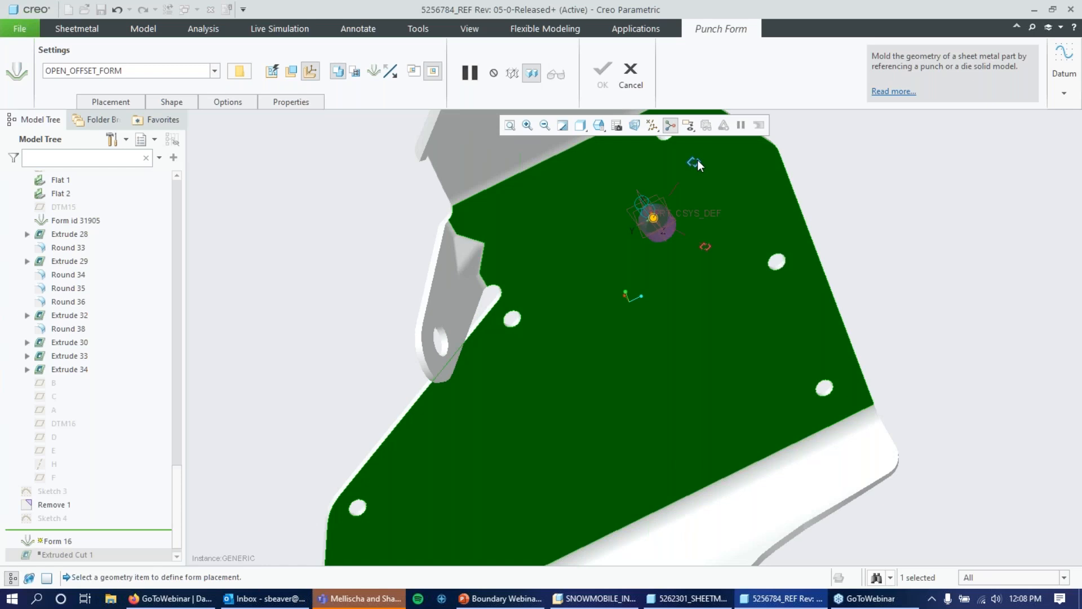
scroll(713, 355, "up", 2)
scroll(713, 224, "down", 1)
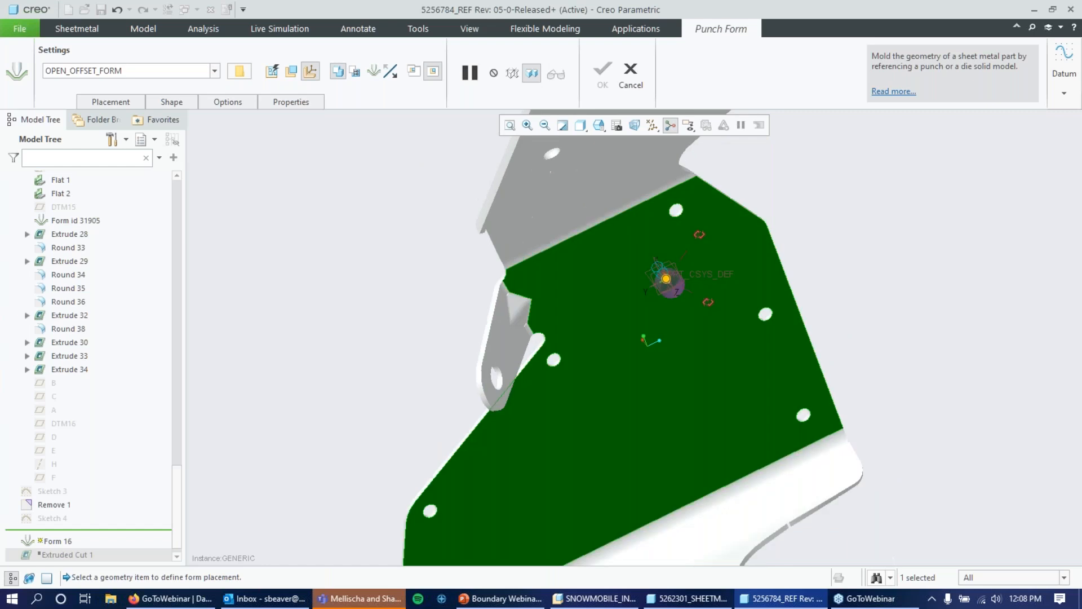
- Keep the form's Linear placement and reference its offsets to the wall's upper bend edge and the long slanted outer edge
left_click(128, 103)
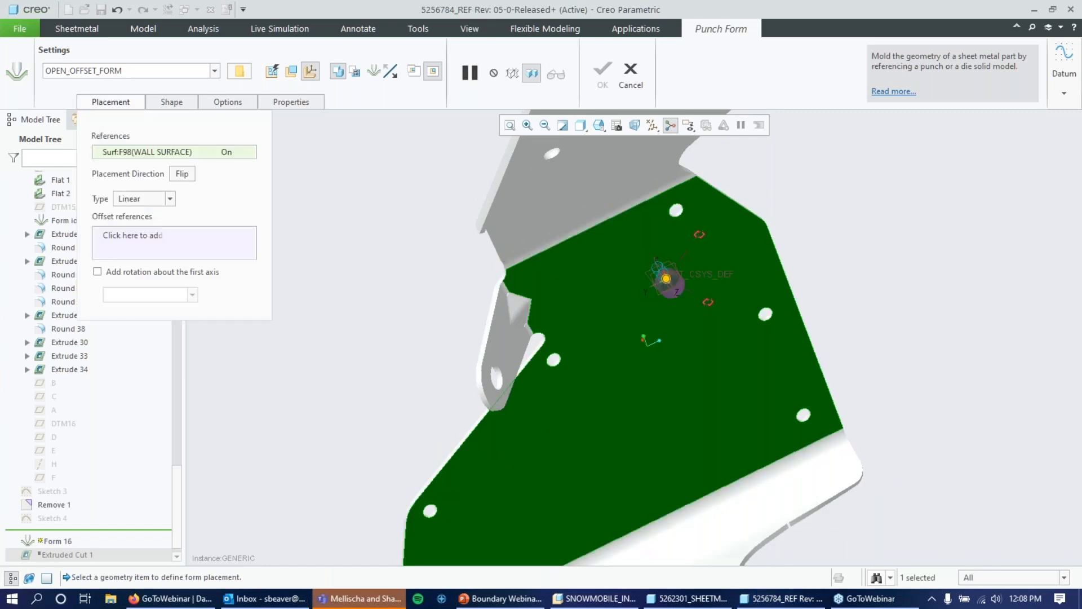
left_click(169, 199)
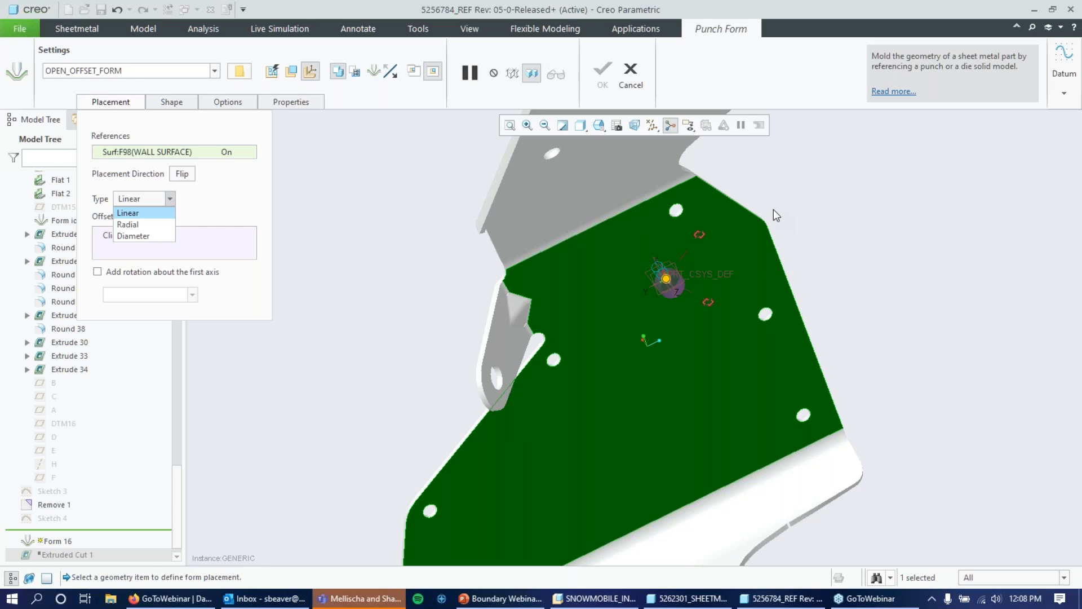
left_click(164, 197)
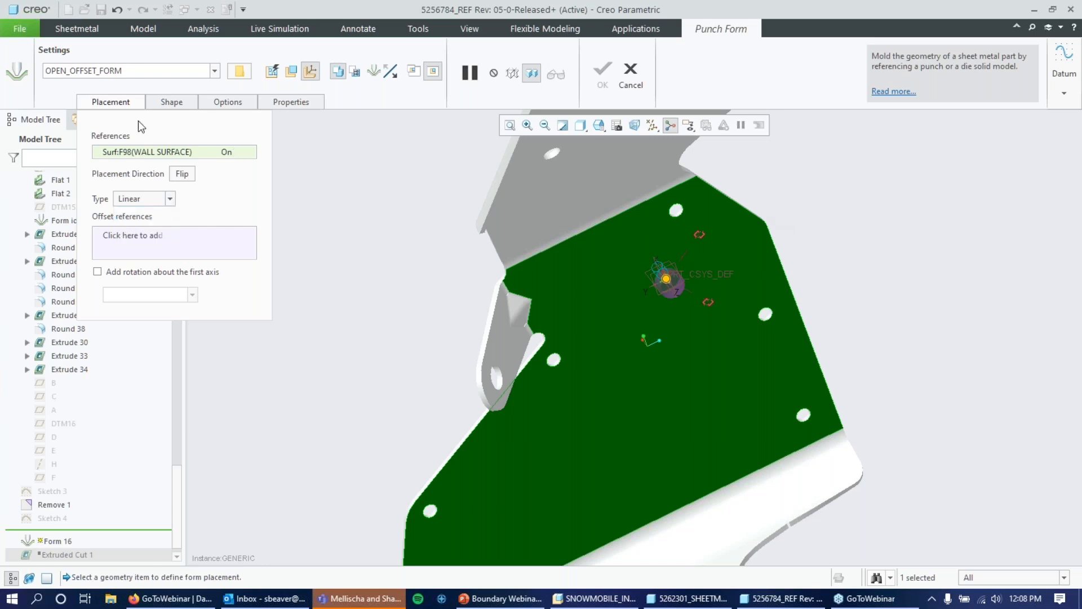
left_click(136, 103)
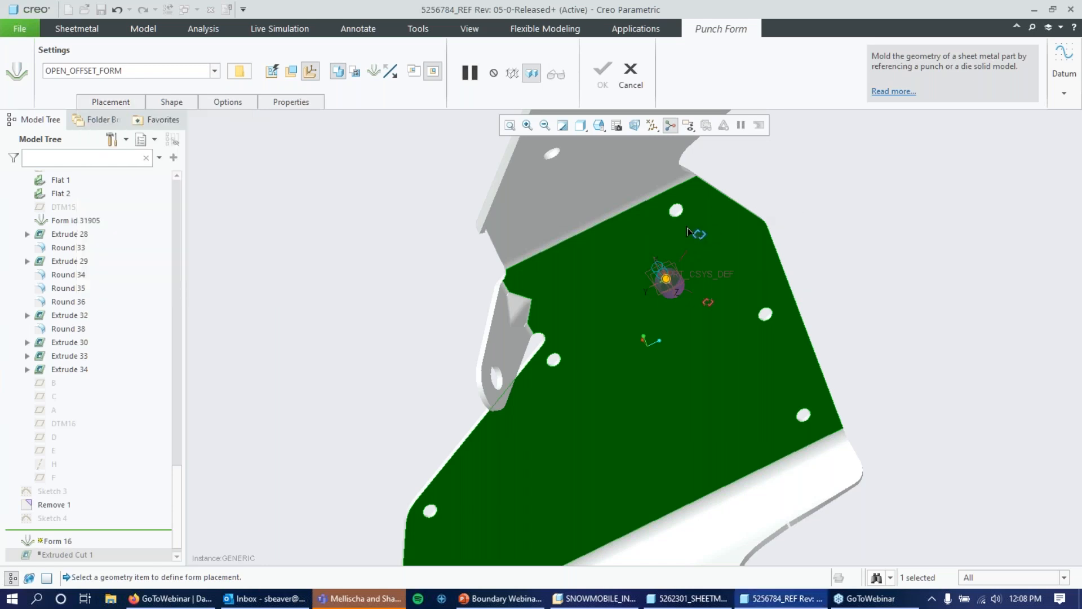
left_click(638, 204)
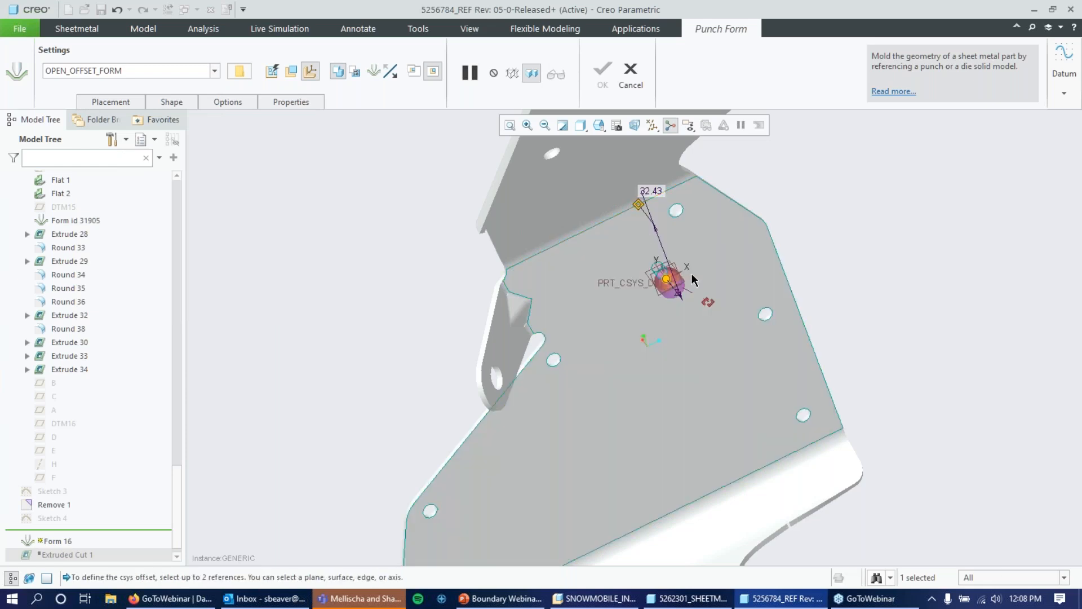
left_click(768, 242)
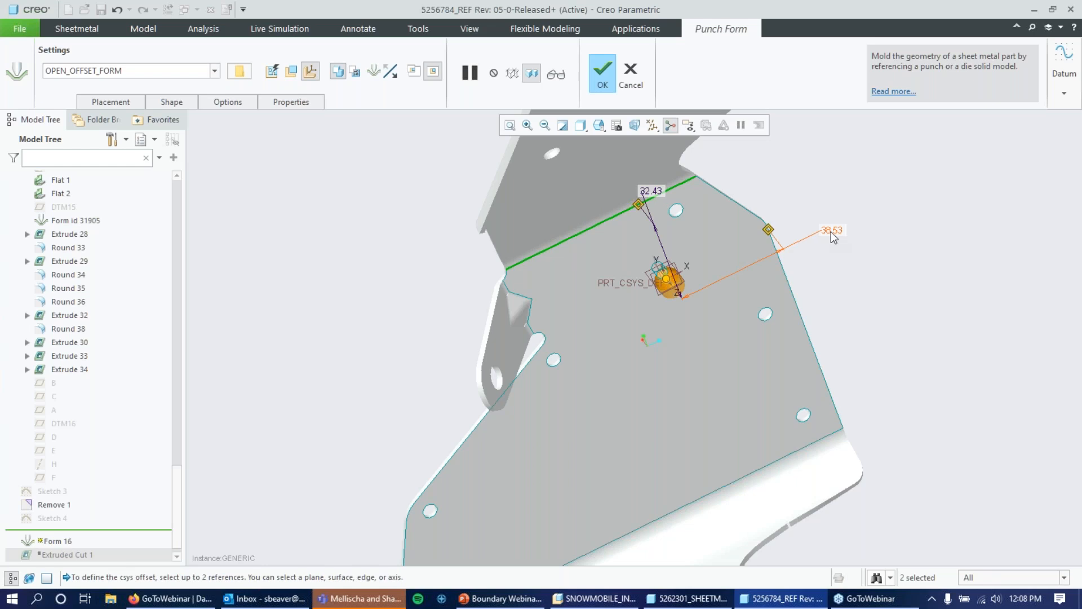
- Set the form's offset to 19 from the upper bend edge and 70 from the slanted outer edge
double_click(655, 189)
type("19")
key("Return")
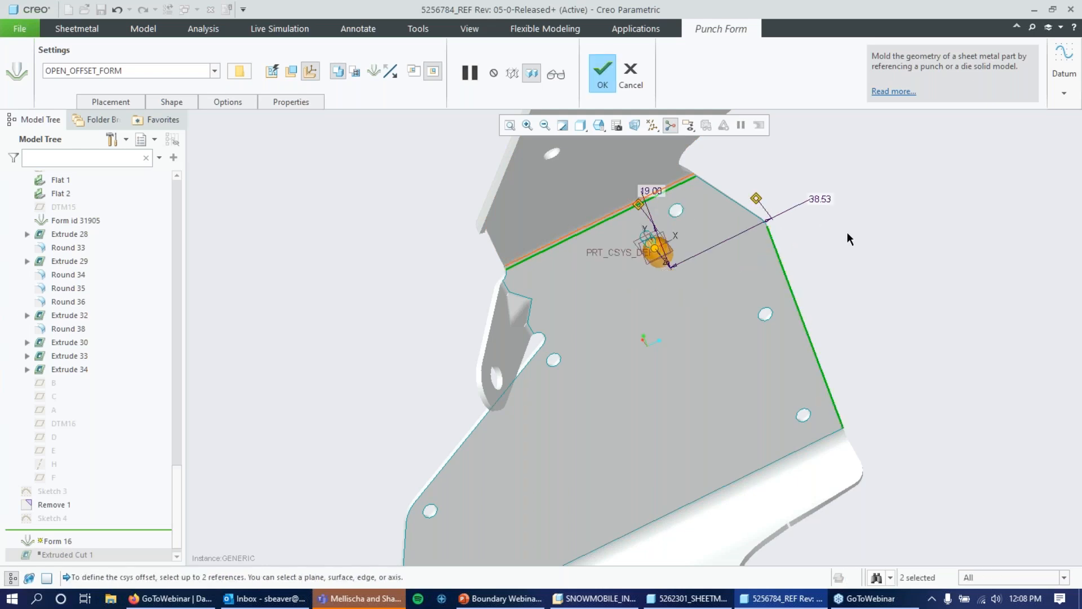
double_click(821, 199)
type("70")
key("Return")
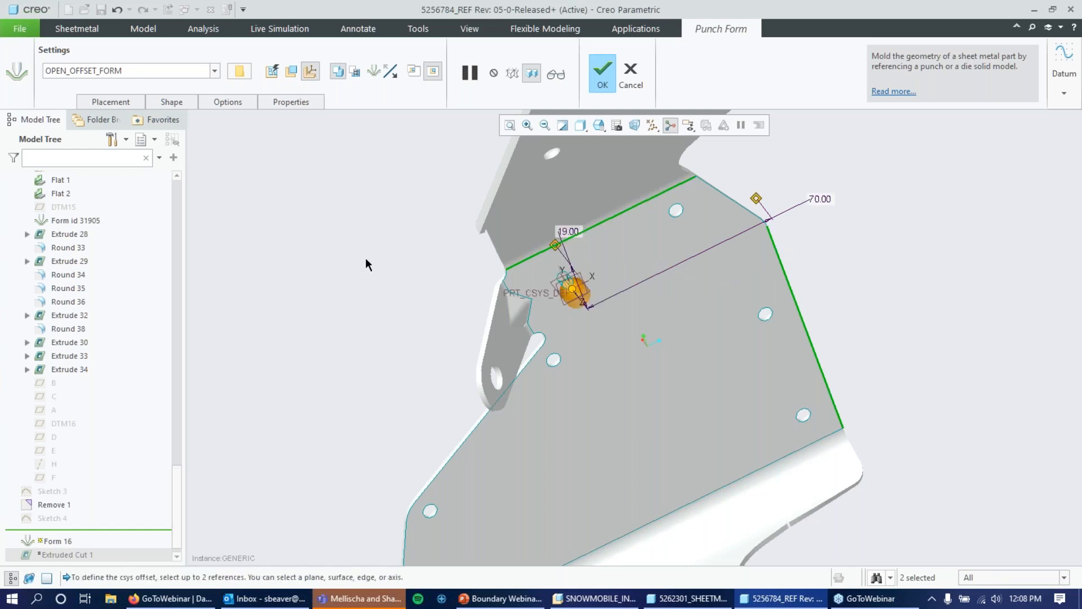
- Complete the punch form on the large flat wall and clear the selection
scroll(586, 334, "down", 3)
mouse_move(633, 356)
middle_mouse_down()
mouse_move(616, 326)
mouse_move(630, 350)
middle_mouse_up()
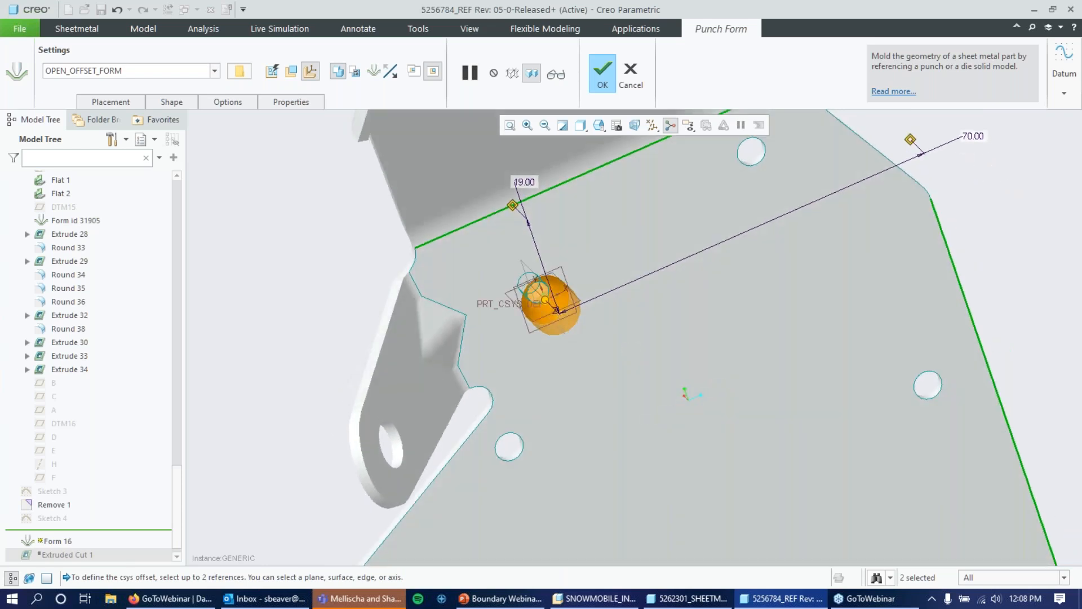
scroll(631, 349, "up", 2)
left_click(608, 77)
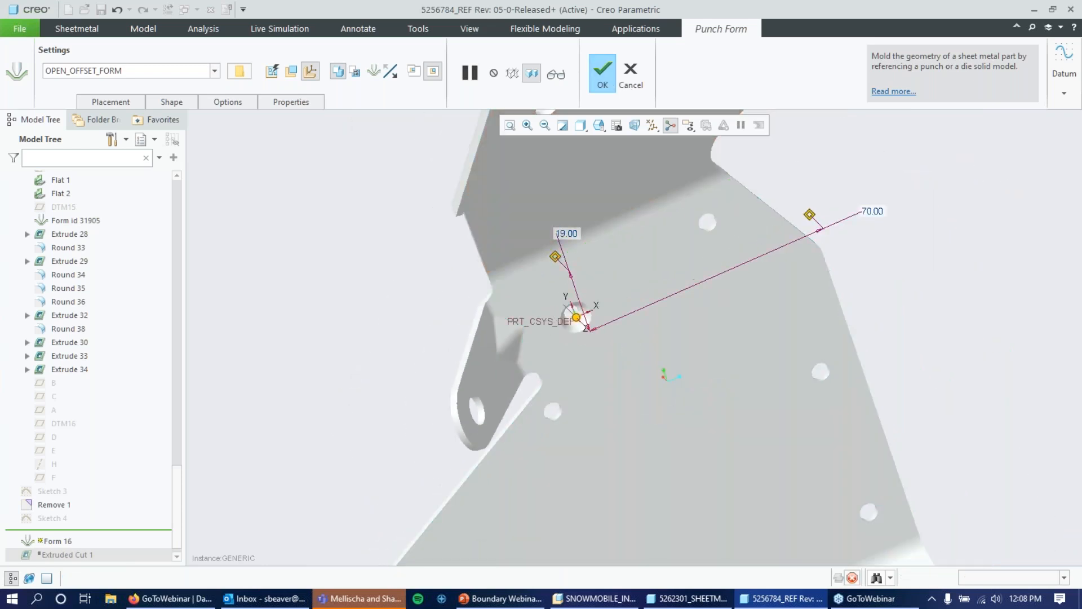
scroll(642, 306, "down", 2)
scroll(401, 352, "up", 5)
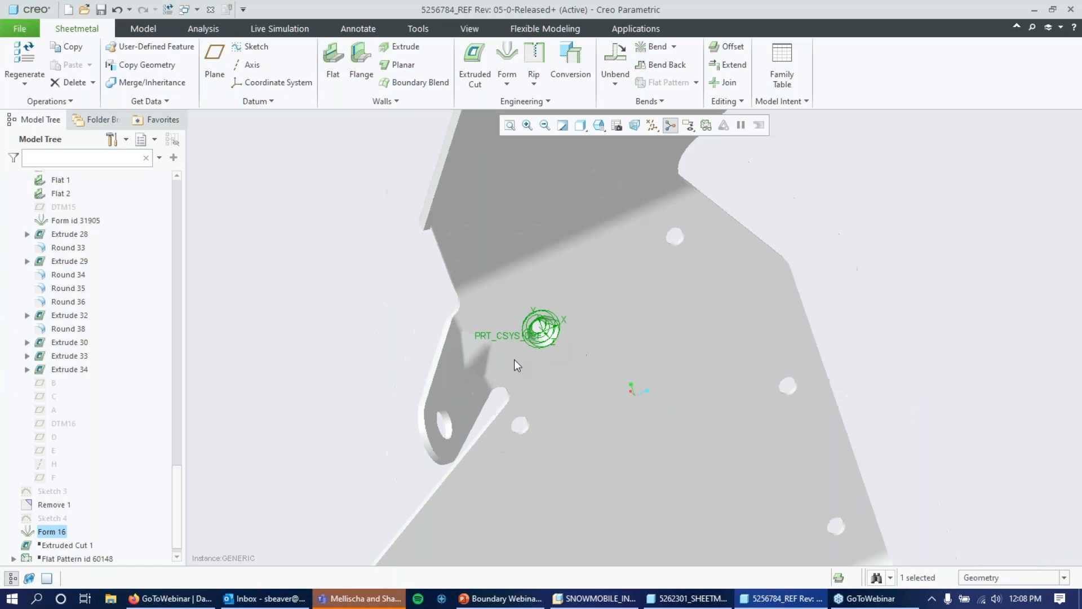
left_click(374, 269)
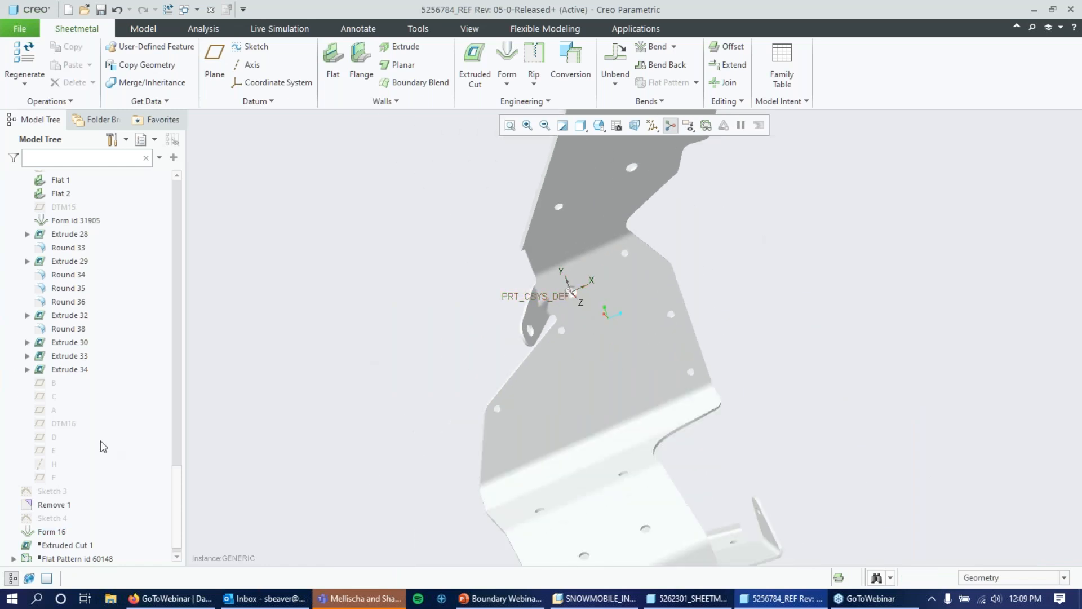
- Select Form 16 and start a Pattern of it
scroll(106, 446, "down", 1)
left_click(54, 519)
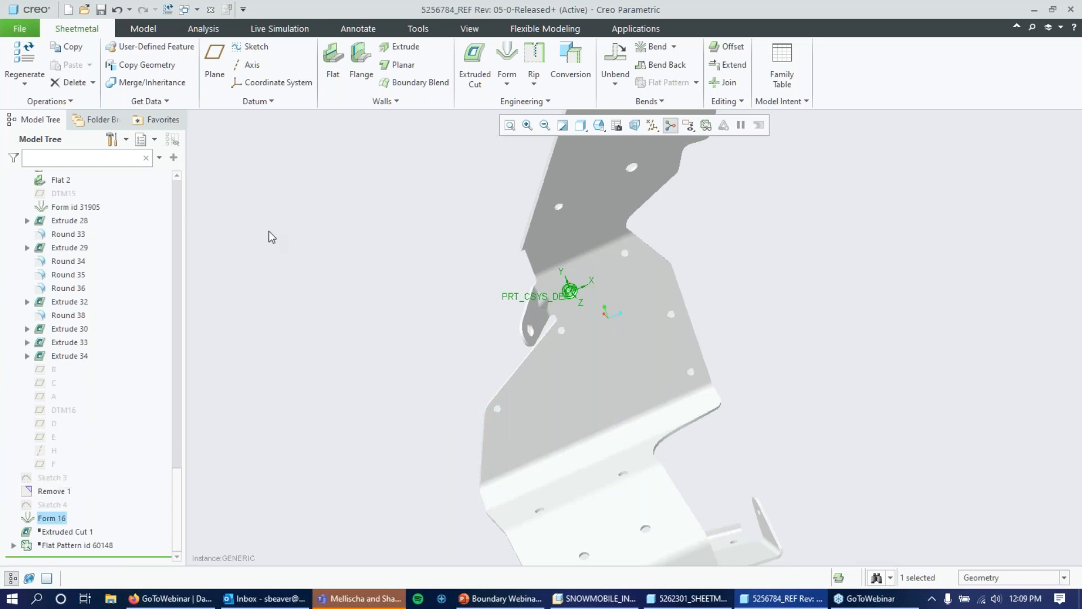
left_click(725, 103)
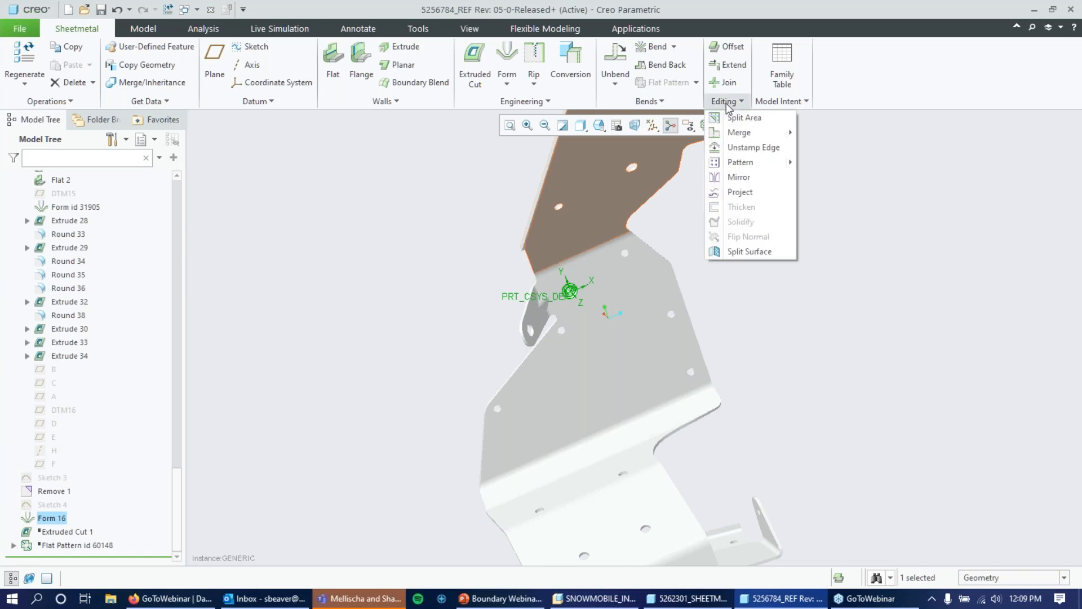
left_click(740, 104)
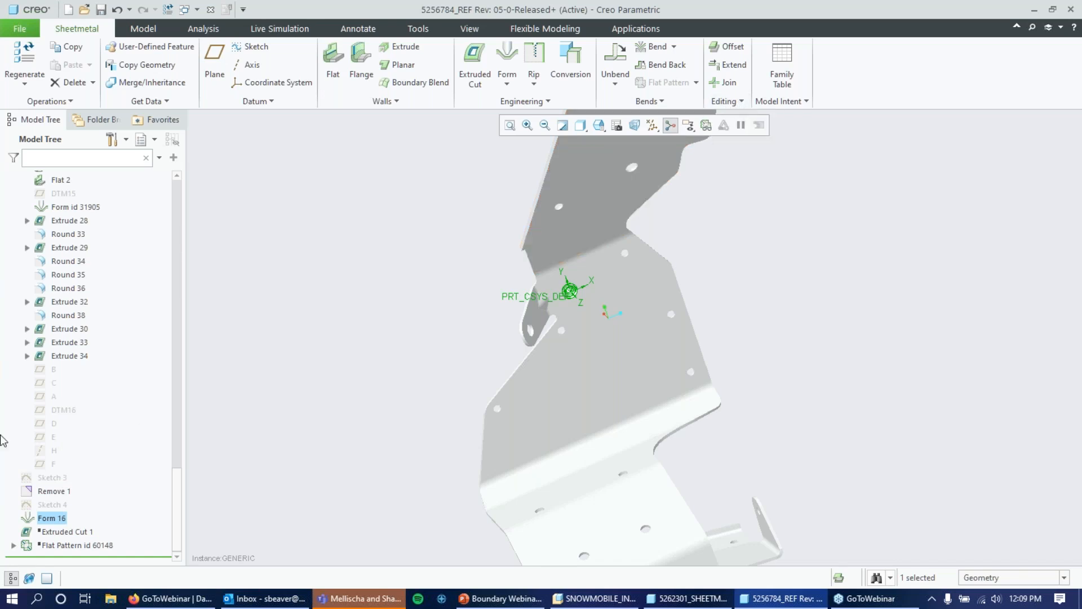
right_click(58, 523)
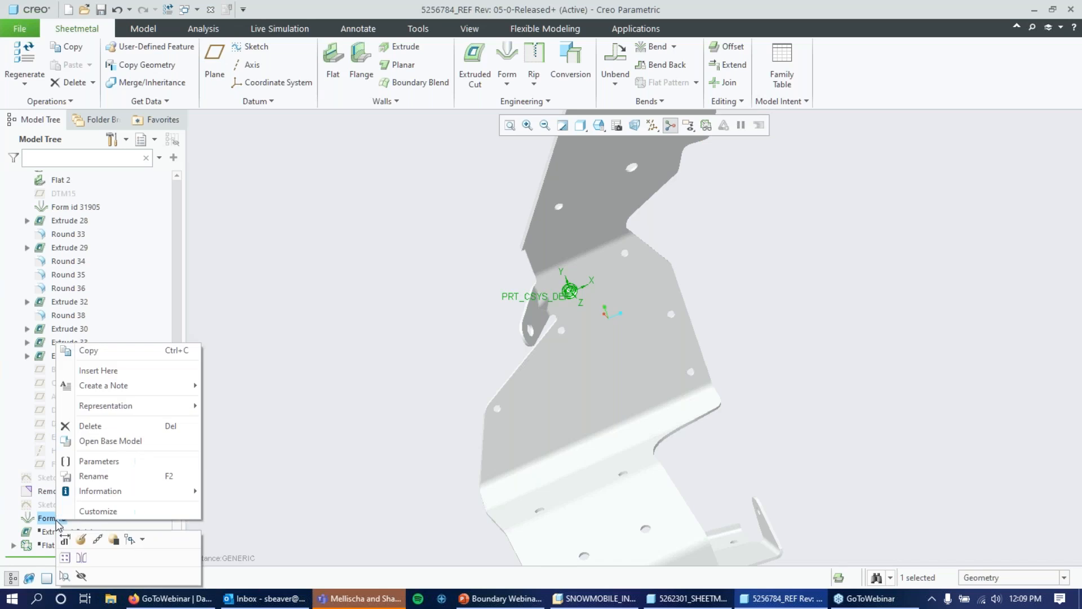
left_click(65, 558)
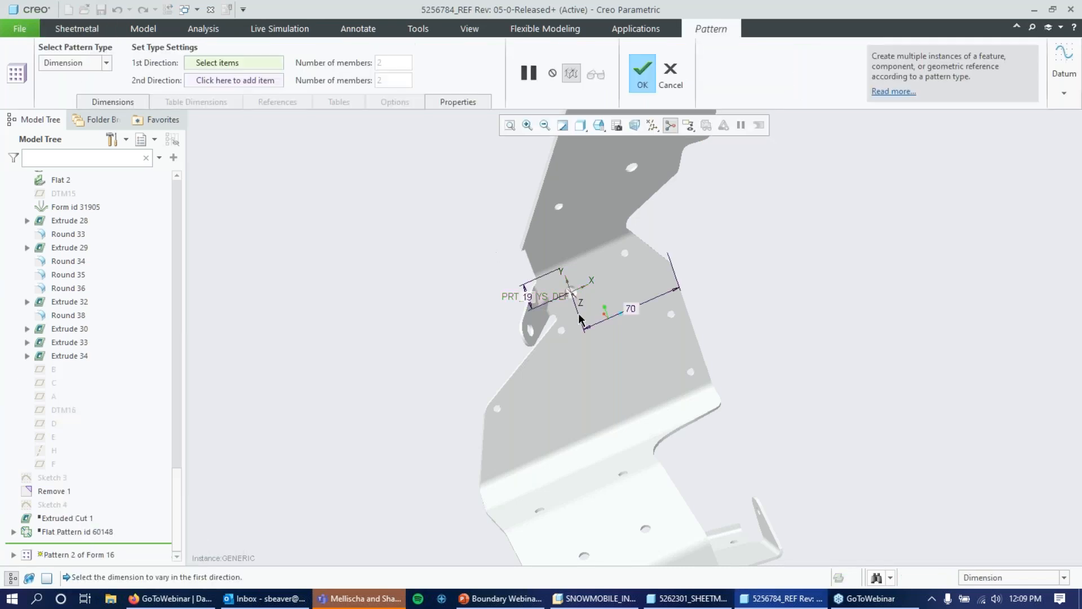
- Change the pattern type to Fill and use Sketch 4 as its boundary
scroll(582, 311, "up", 4)
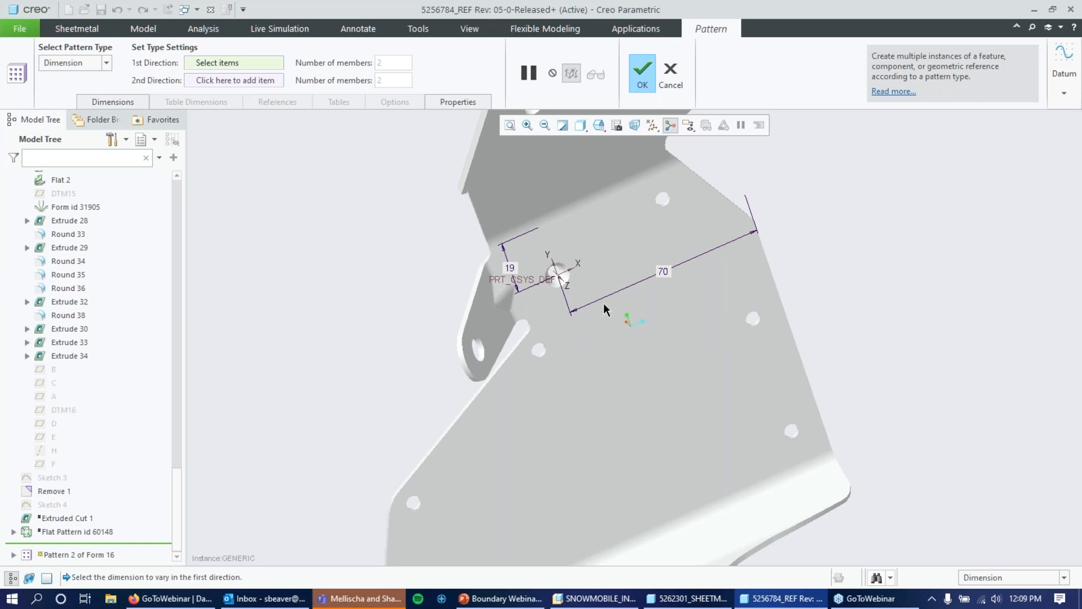
left_click(106, 63)
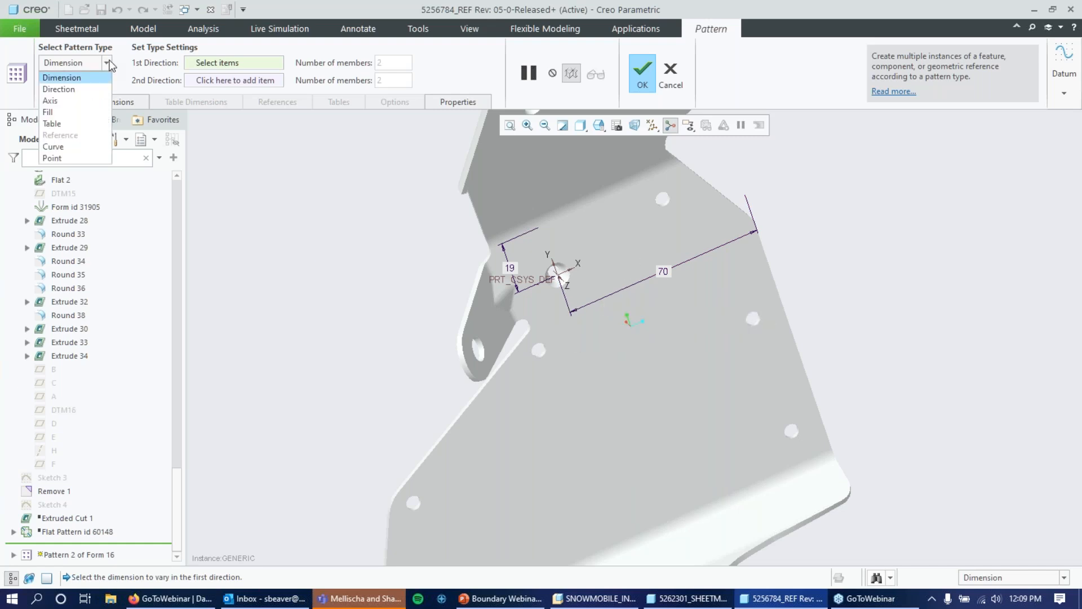
left_click(54, 112)
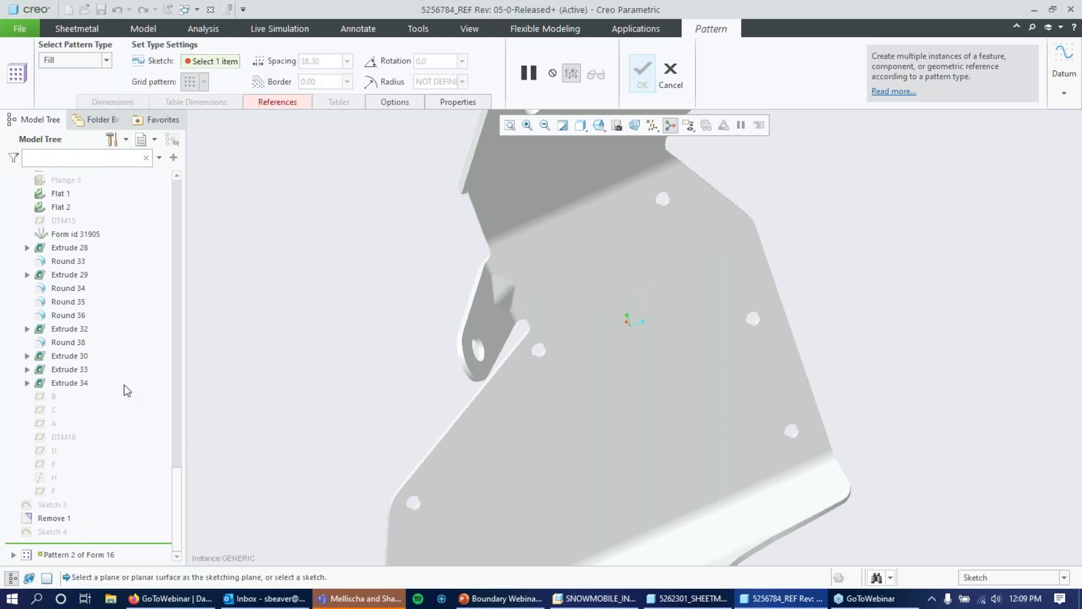
left_click(52, 529)
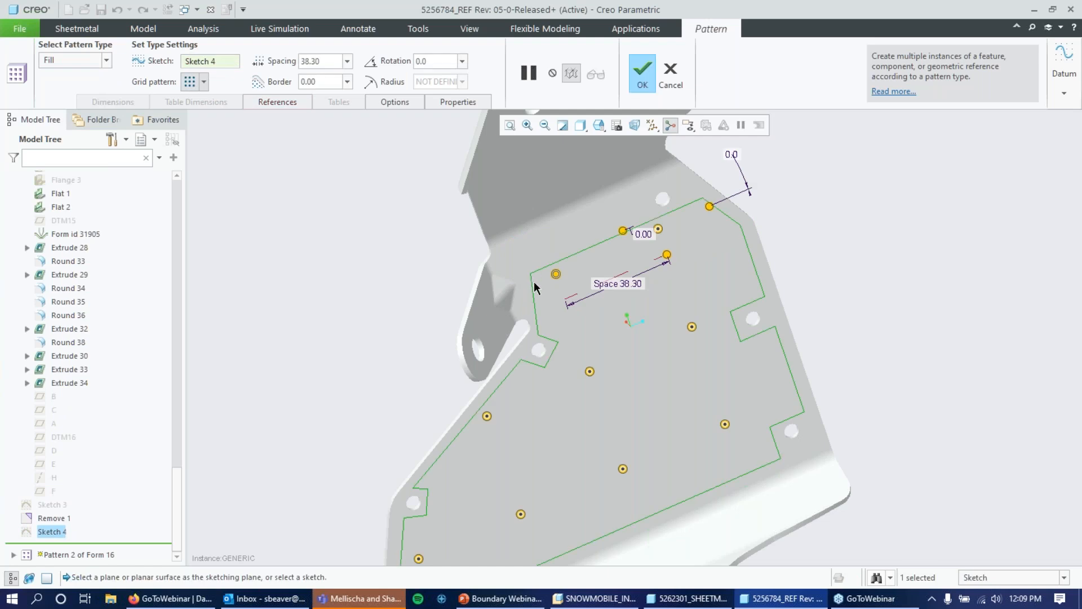
- Set the fill pattern's spacing to 30 and complete the pattern of forms across the wall
scroll(636, 225, "up", 2)
scroll(637, 322, "down", 2)
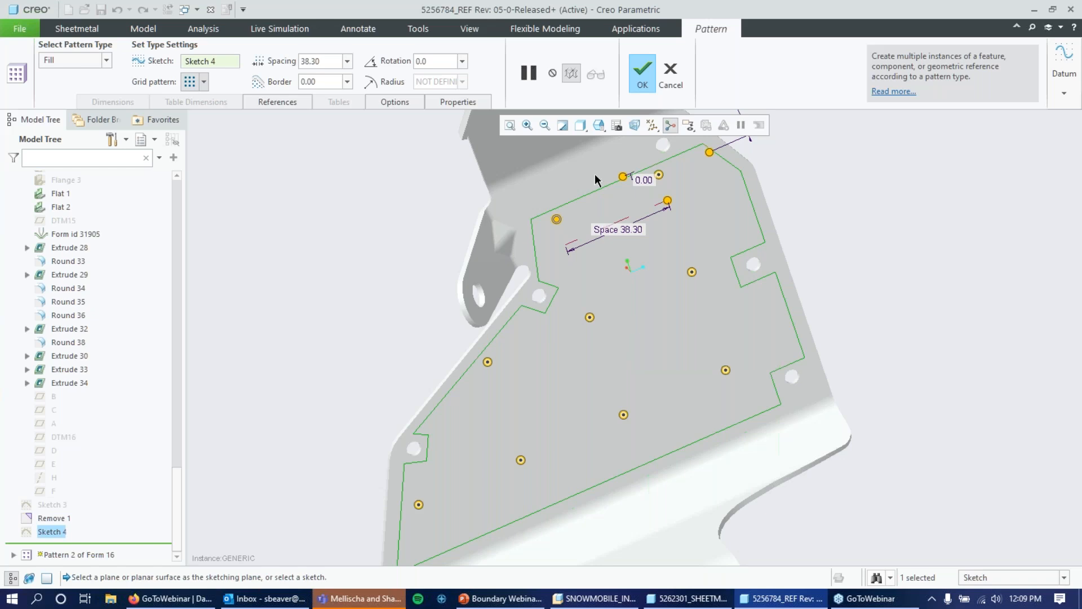
double_click(328, 59)
type("30")
key("Return")
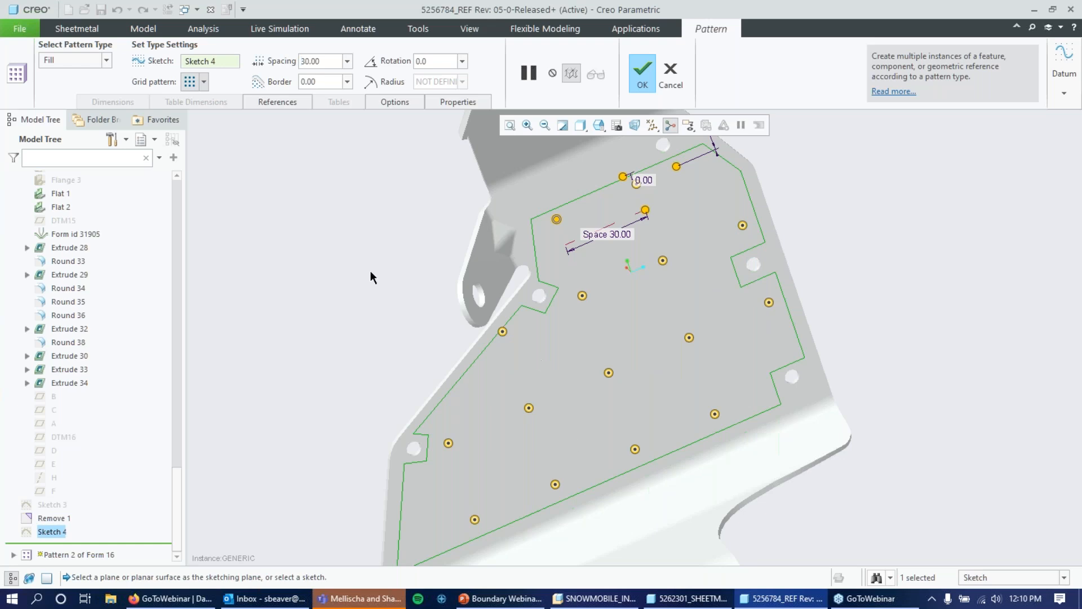
left_click(642, 72)
left_click(326, 213)
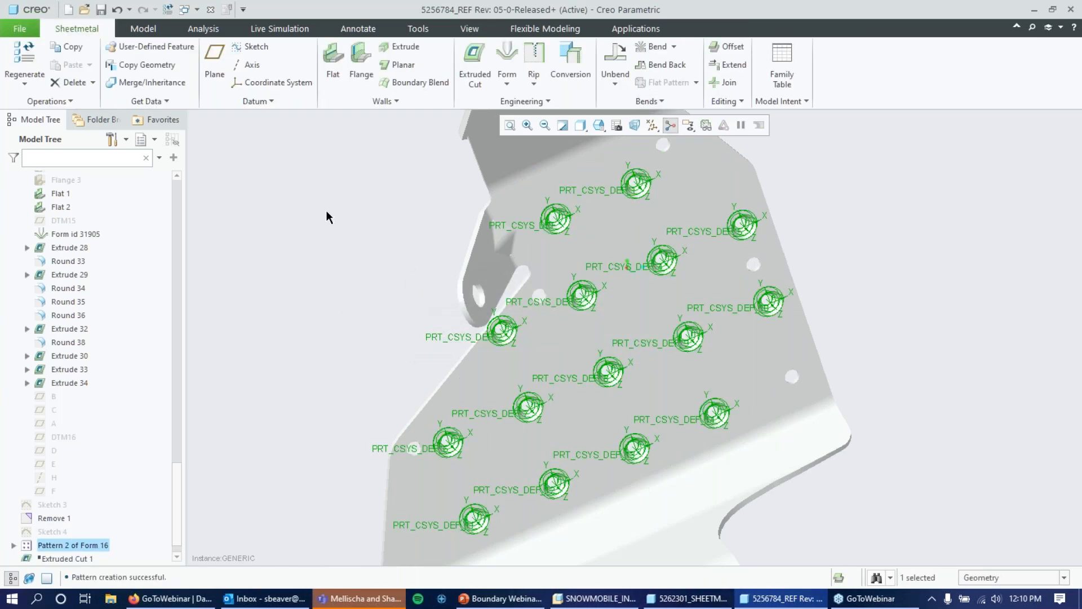
- Expand Pattern 2 of Form 16 and open the definition of its first member, Form 16 [1]
middle_click_drag(244, 321, 241, 290)
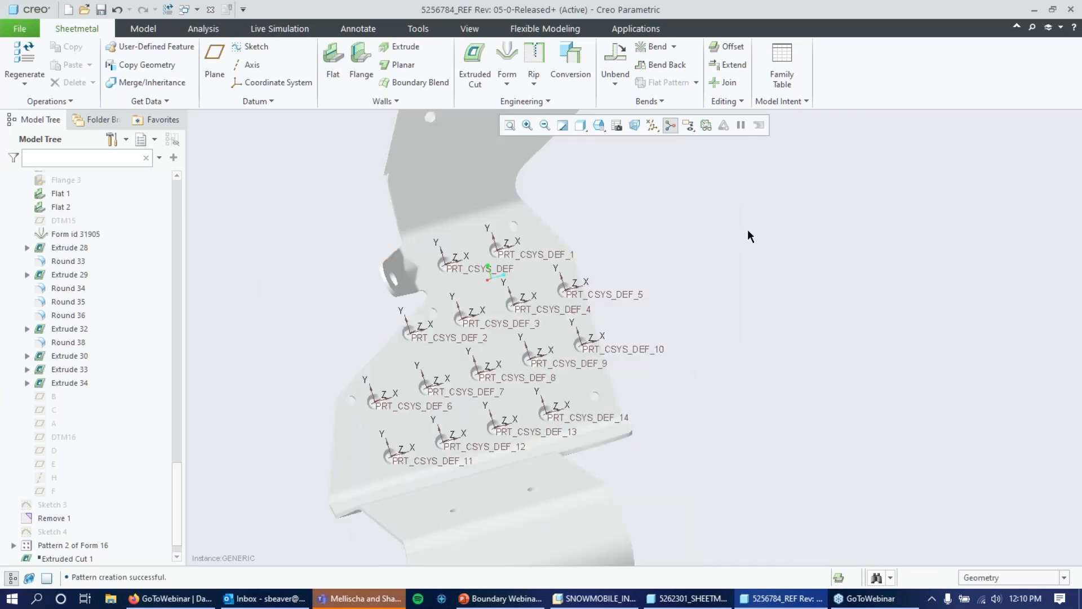
scroll(748, 230, "up", 3)
scroll(645, 251, "down", 4)
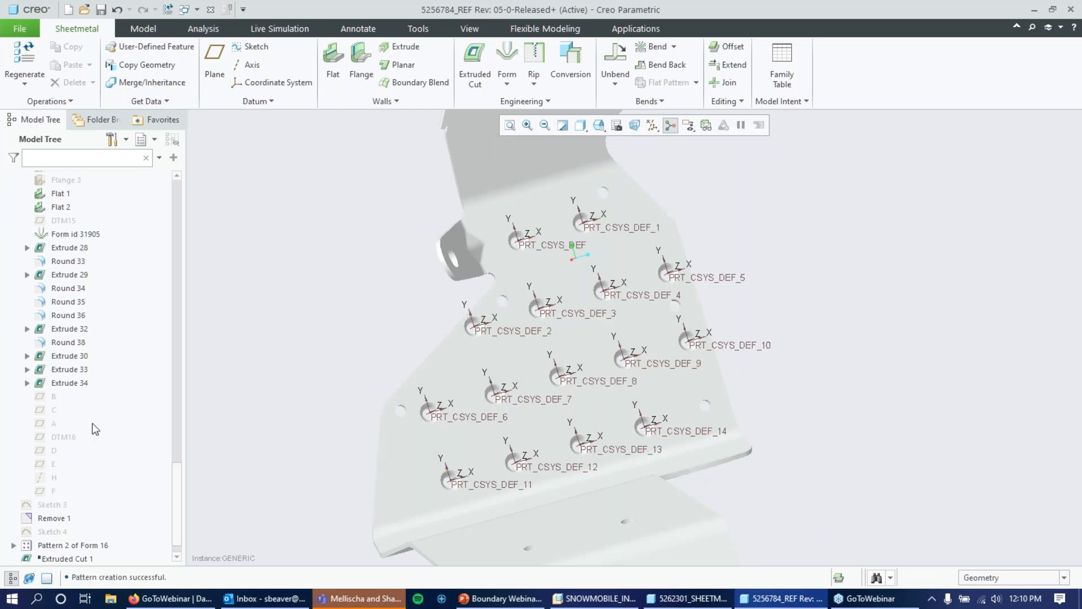
scroll(103, 446, "down", 1)
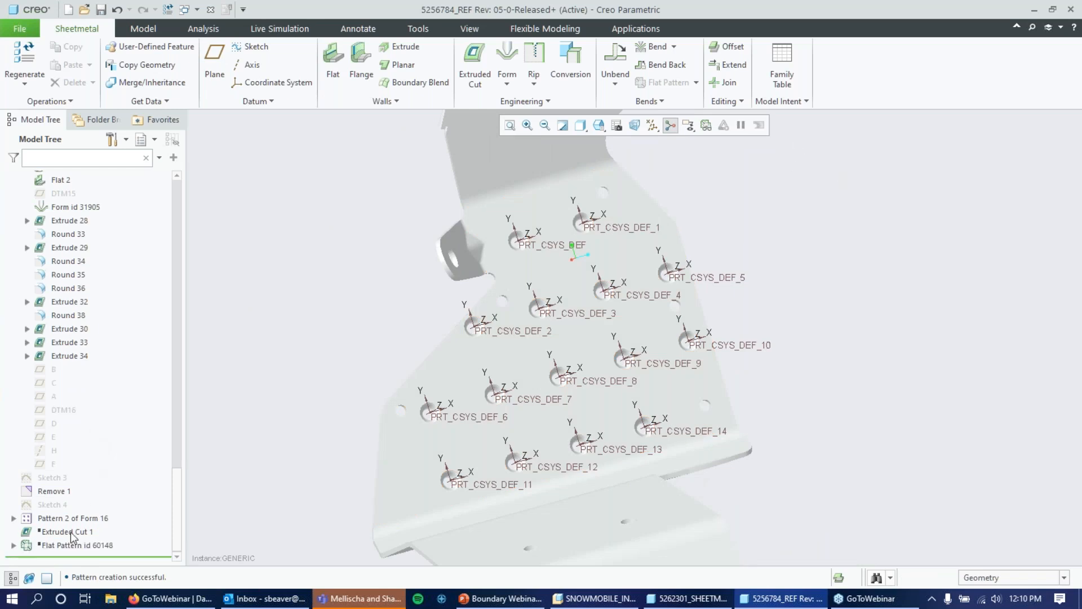
left_click(14, 518)
left_click(67, 366)
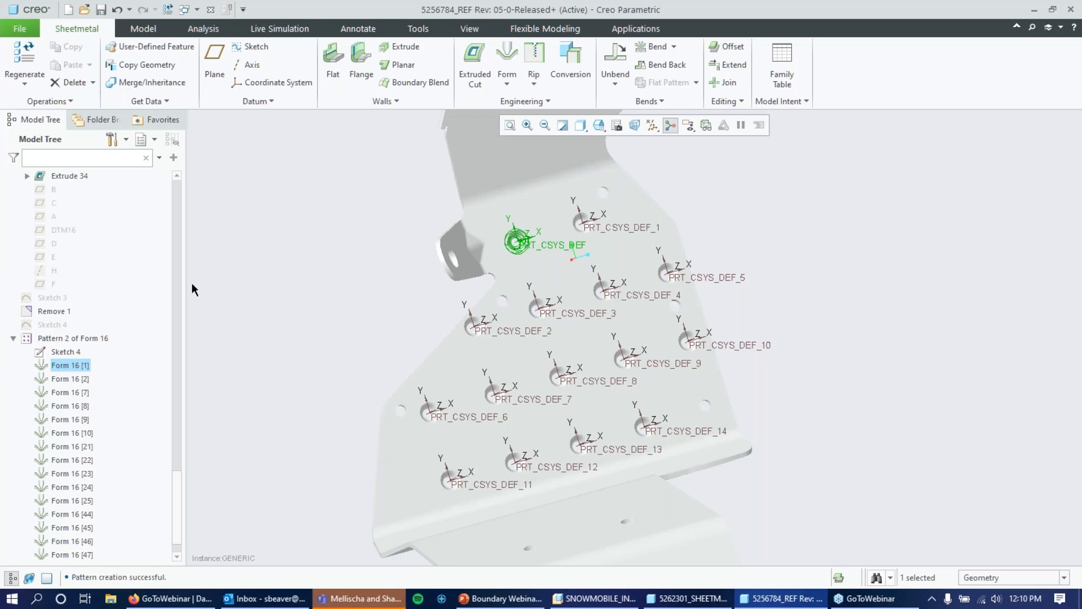
right_click(57, 363)
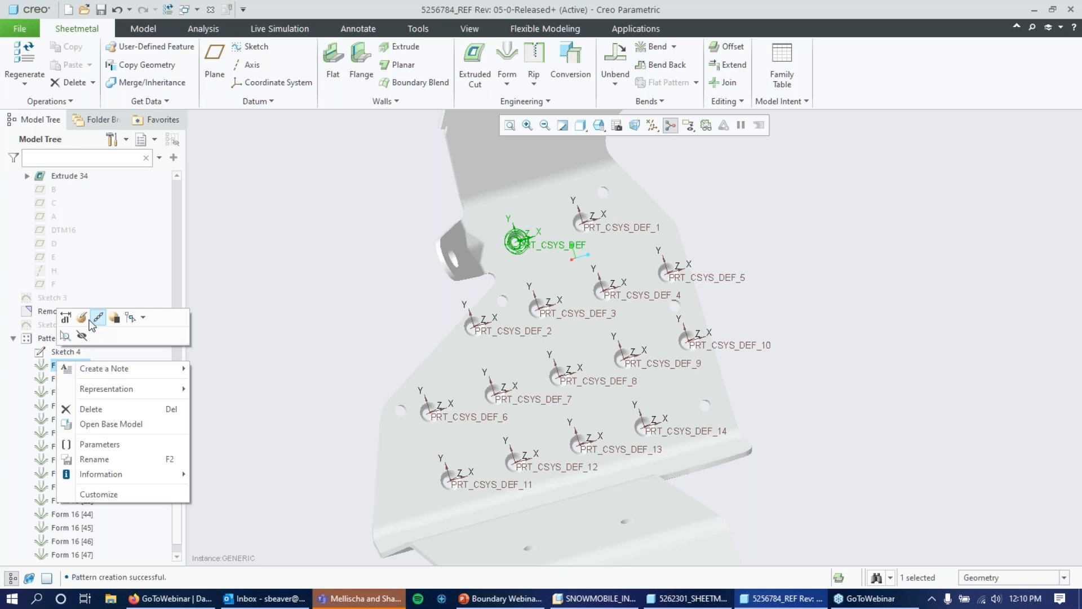
left_click(82, 319)
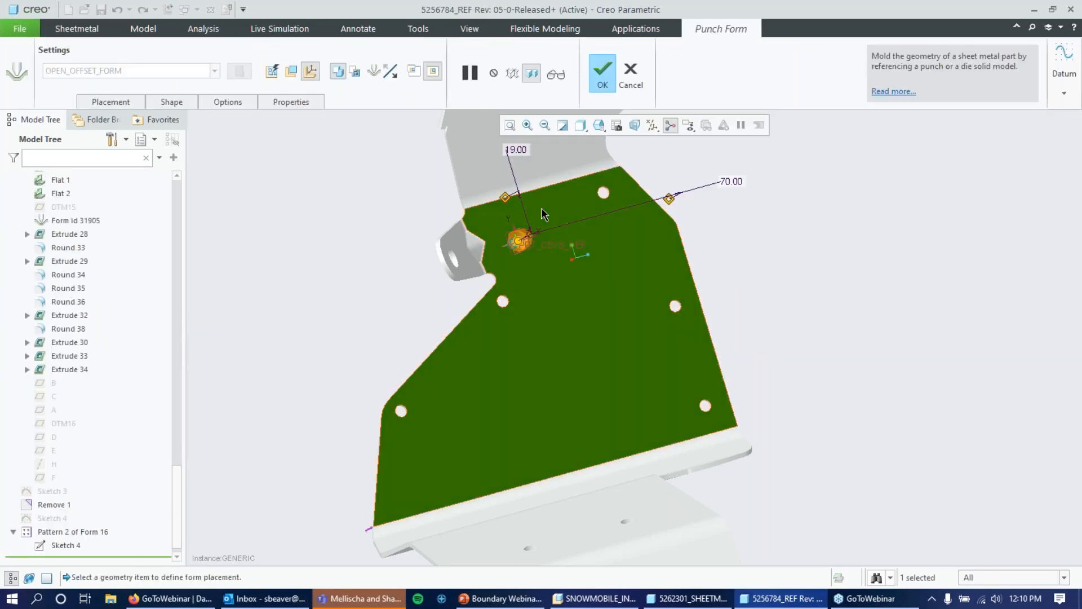
- Review the first form's placement and offset references, and cancel the redefinition without changes
scroll(541, 207, "down", 3)
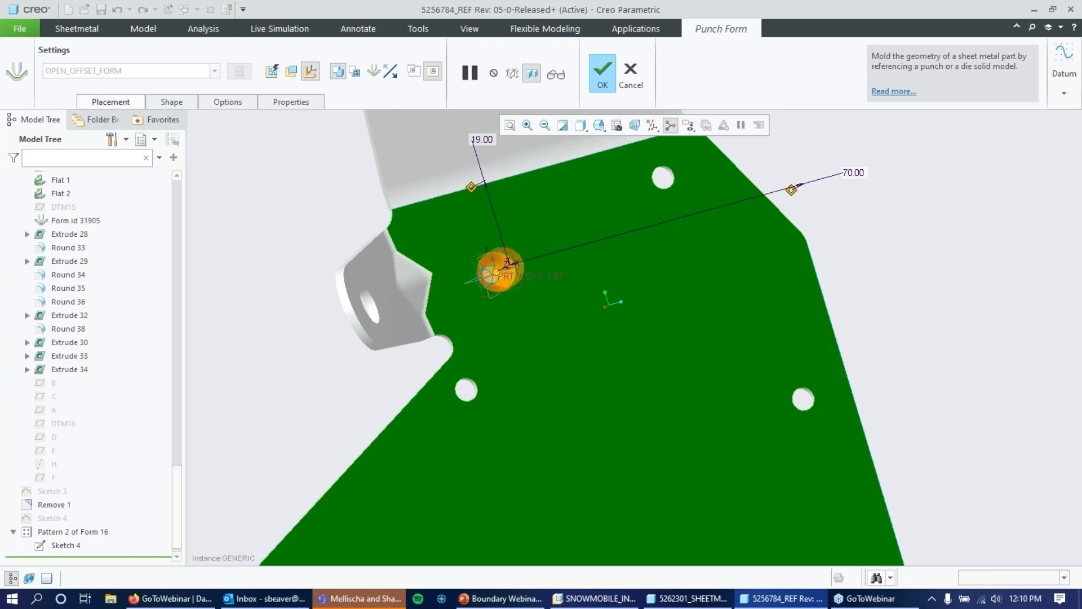
left_click(116, 102)
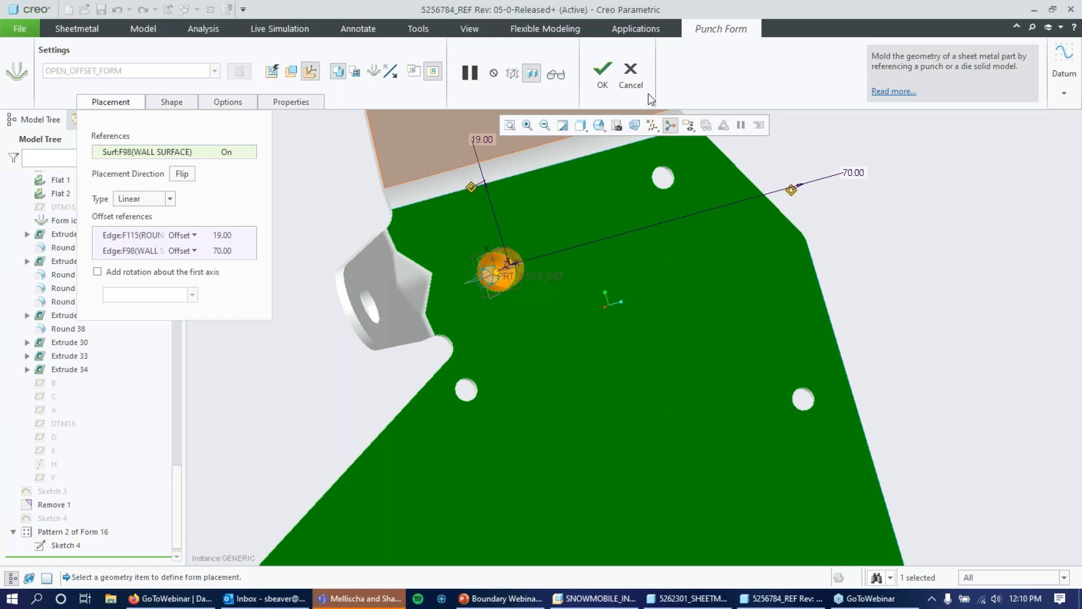
left_click(633, 73)
left_click(548, 328)
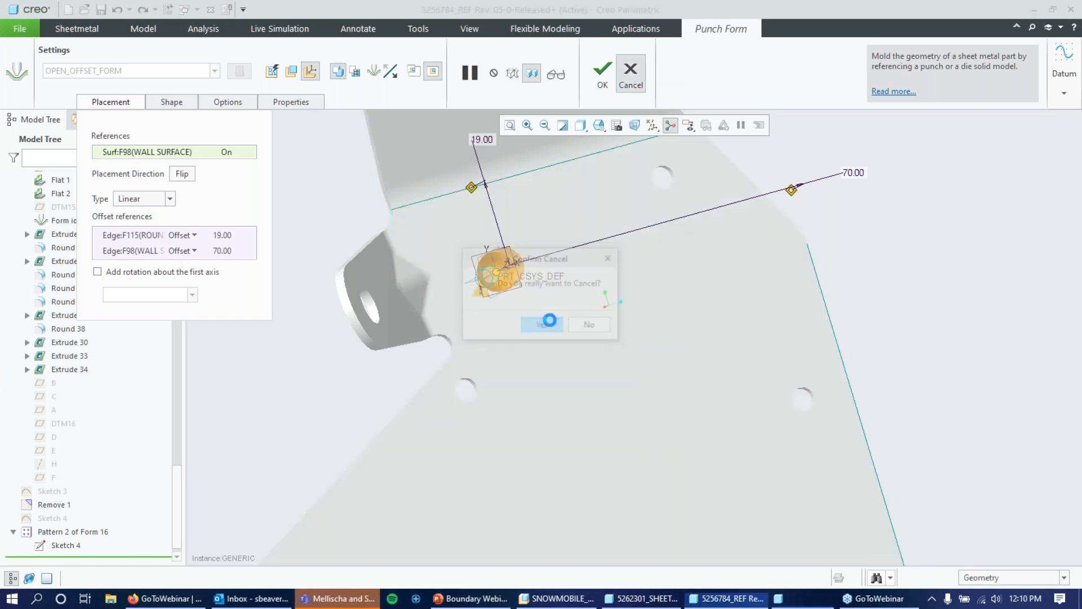
- Delete Pattern 2 of Form 16 together with all its forms
scroll(74, 445, "down", 1)
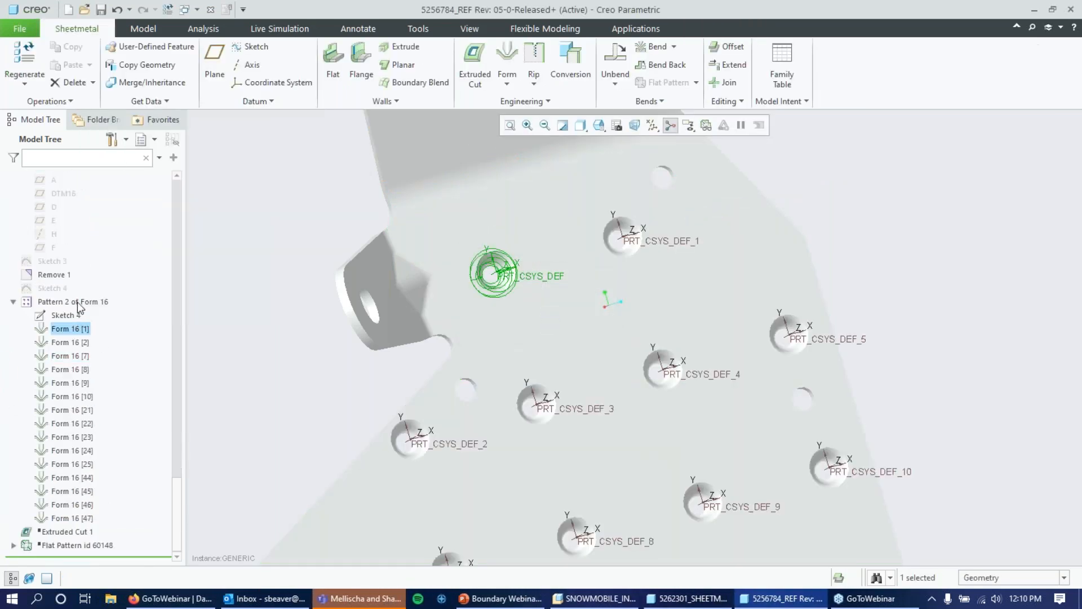
left_click(76, 302)
right_click(77, 303)
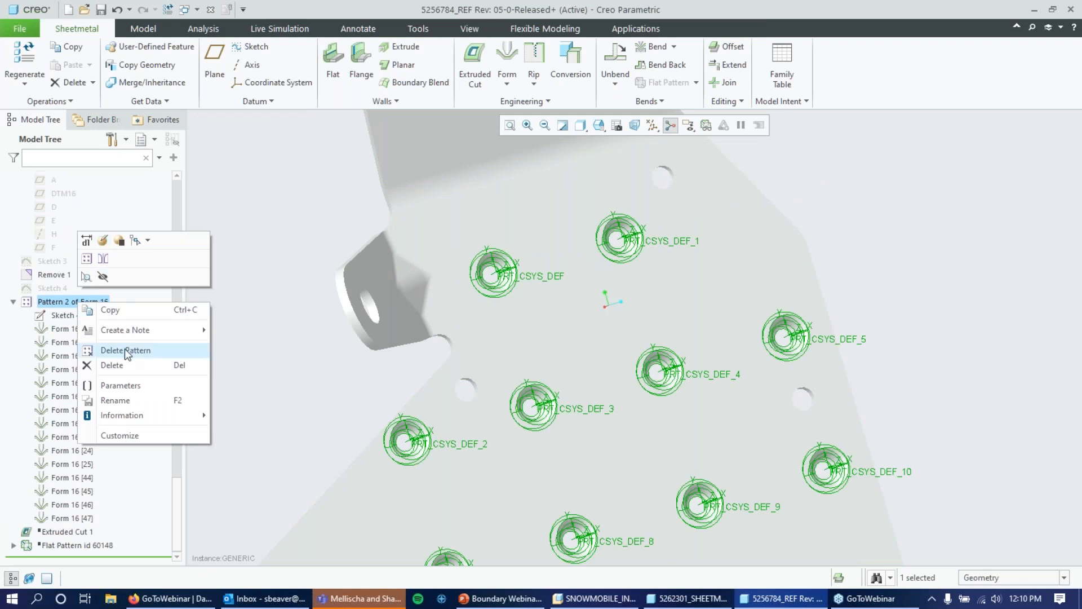
left_click(111, 365)
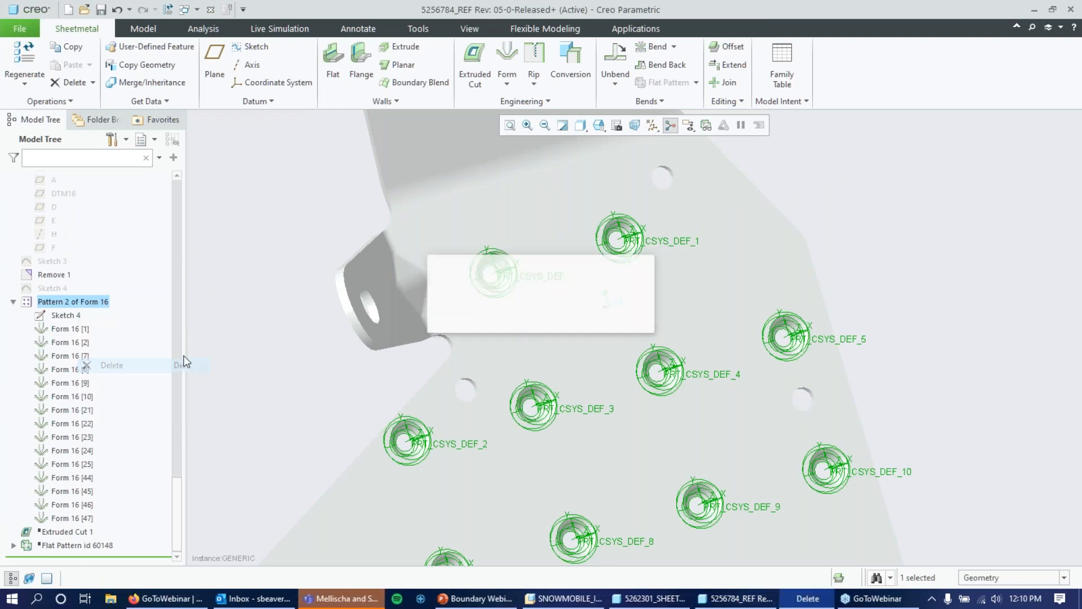
left_click(510, 320)
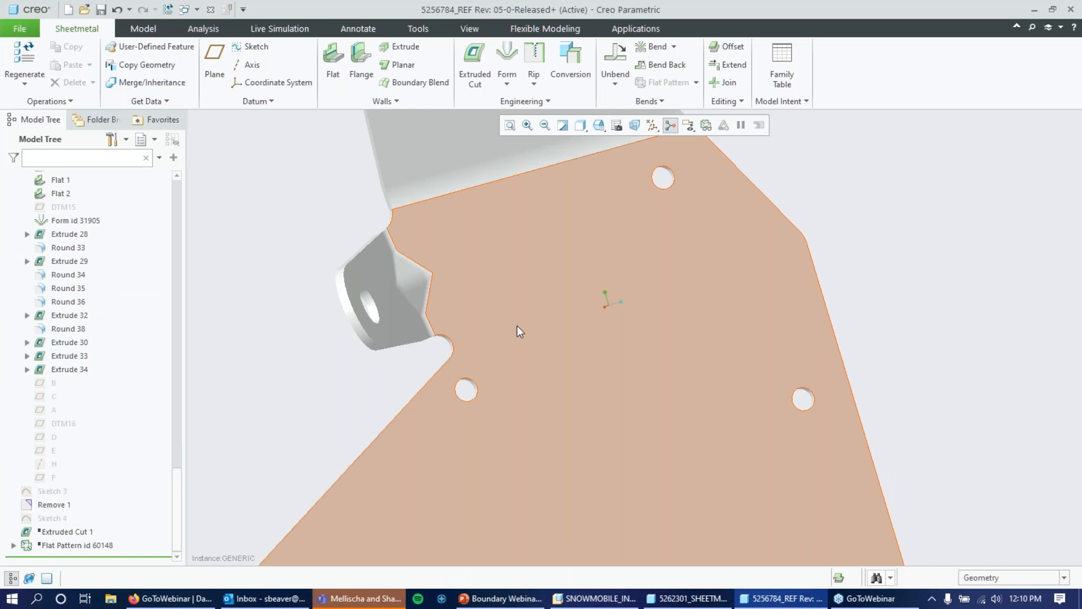
- Start a punch form on the large flat wall and choose the OPEN_OFFSET_FORM_MM punch model
scroll(504, 323, "down", 2)
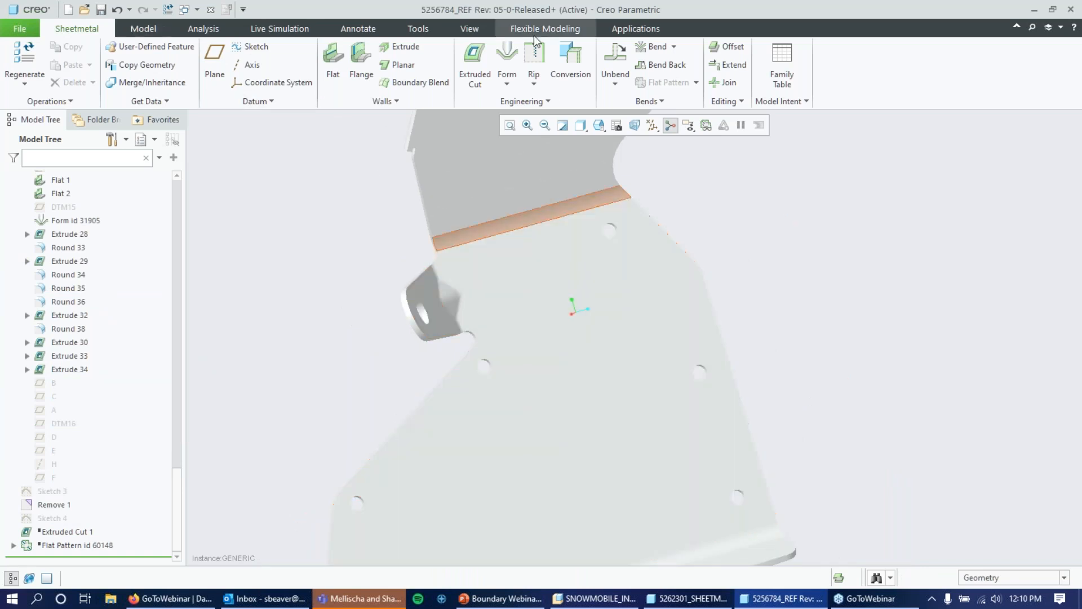
left_click(507, 56)
left_click(608, 330)
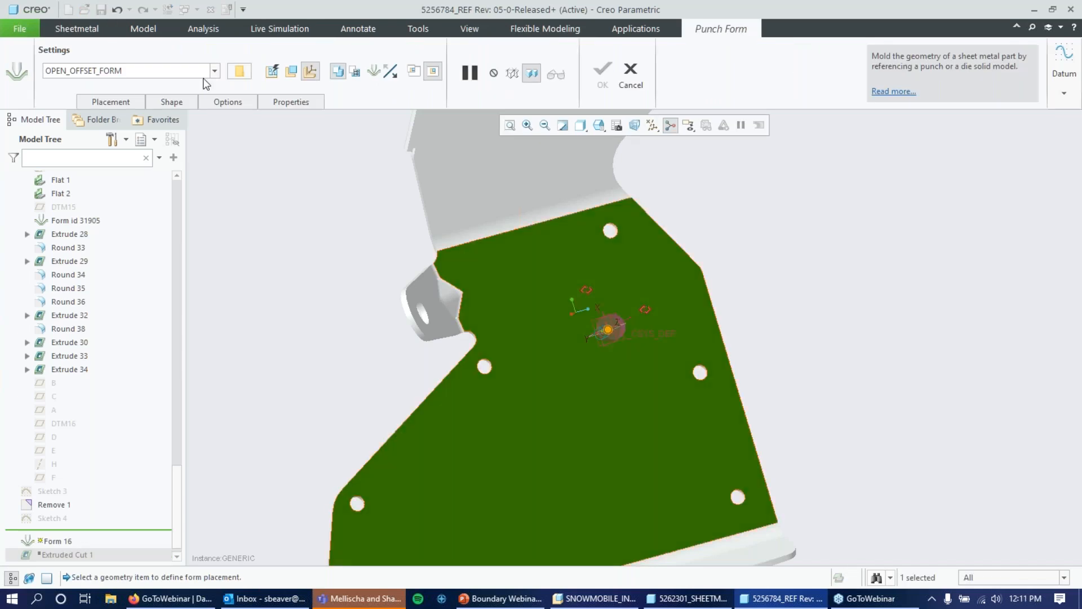
left_click(214, 71)
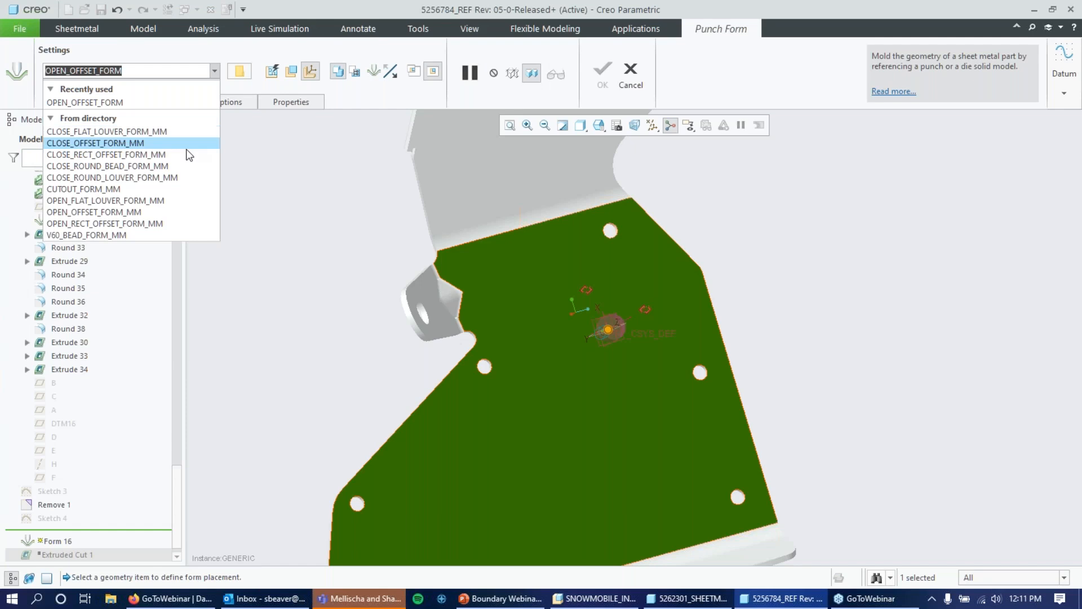
left_click(153, 212)
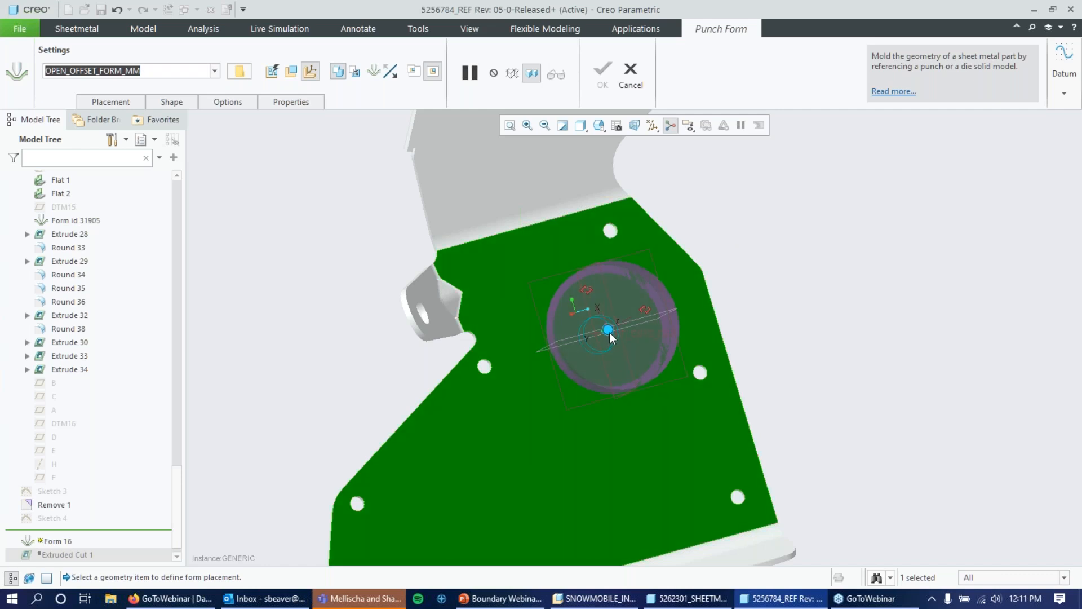
- Move the punch form near the wall's tab and attach its offset references to the bend edge and the long outer side edge
left_click_drag(610, 332, 542, 309)
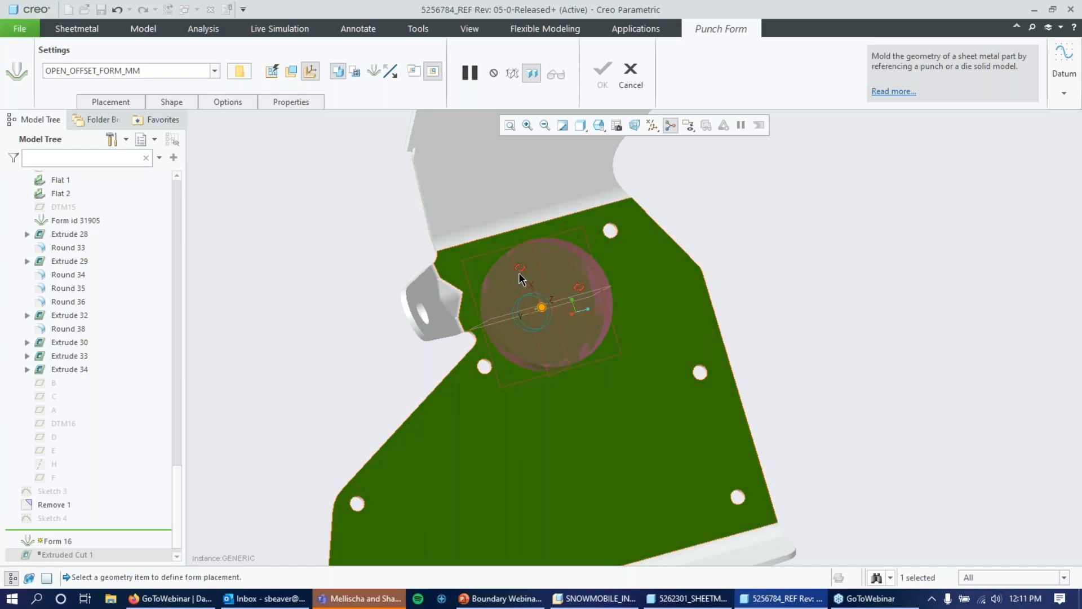
left_click_drag(502, 237, 506, 229)
left_click_drag(579, 289, 706, 286)
middle_click_drag(794, 225, 657, 239)
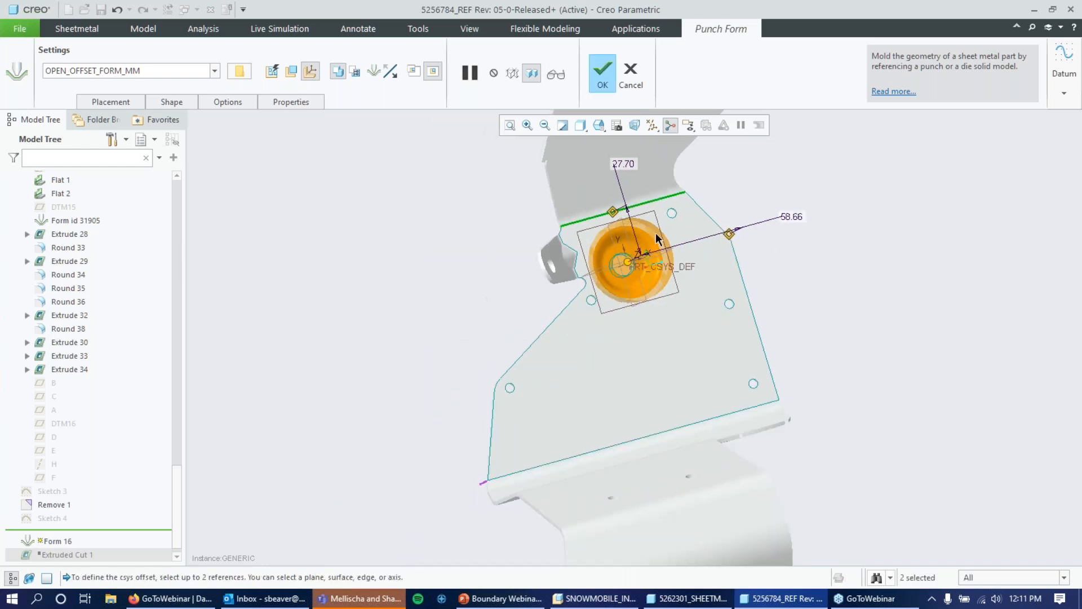
- Set the form's offsets to 25 from the bend edge and 60 from the side edge, and complete the form
scroll(656, 239, "down", 2)
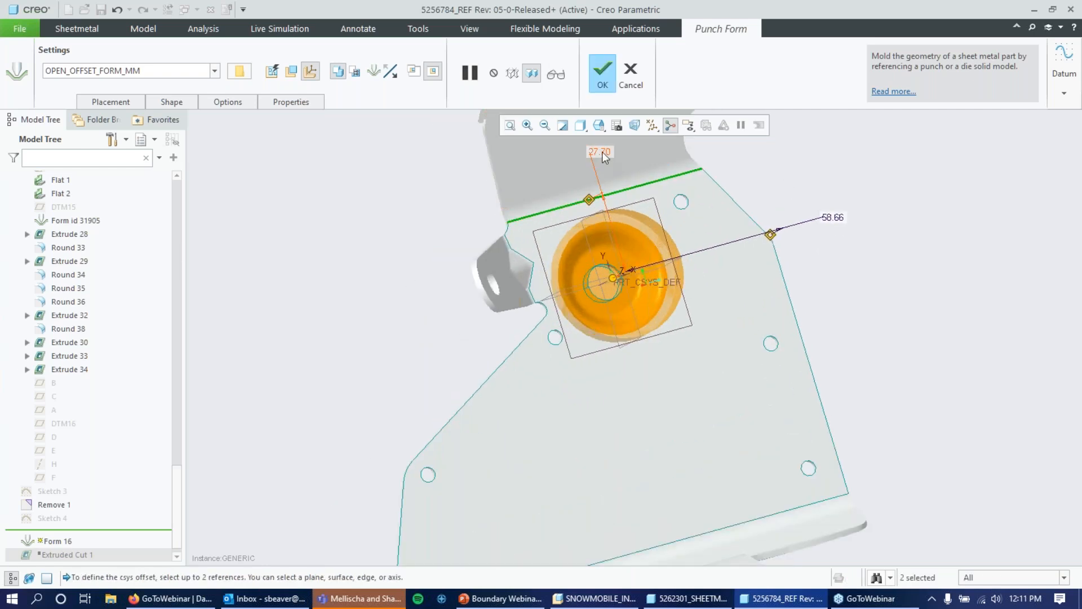
double_click(600, 152)
type("25")
key("Return")
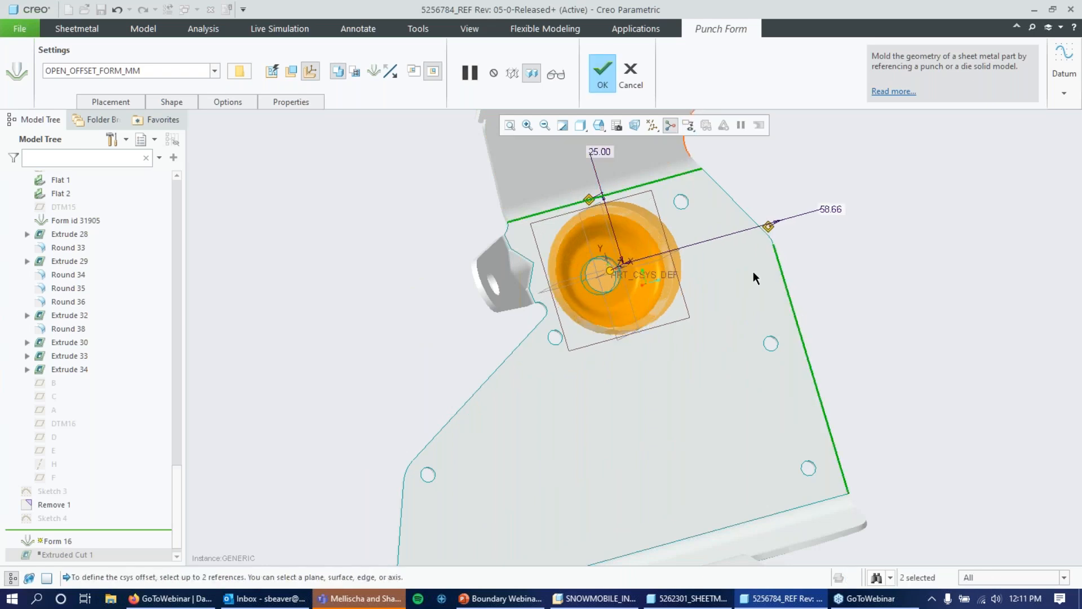
double_click(833, 210)
type("60")
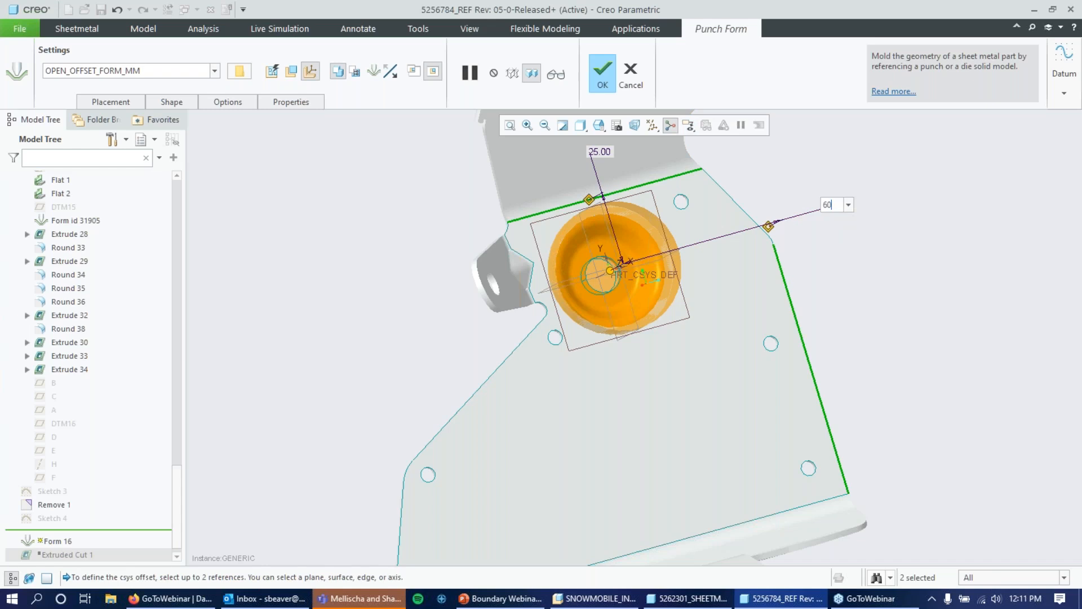
key("Return")
left_click(603, 72)
left_click(308, 291)
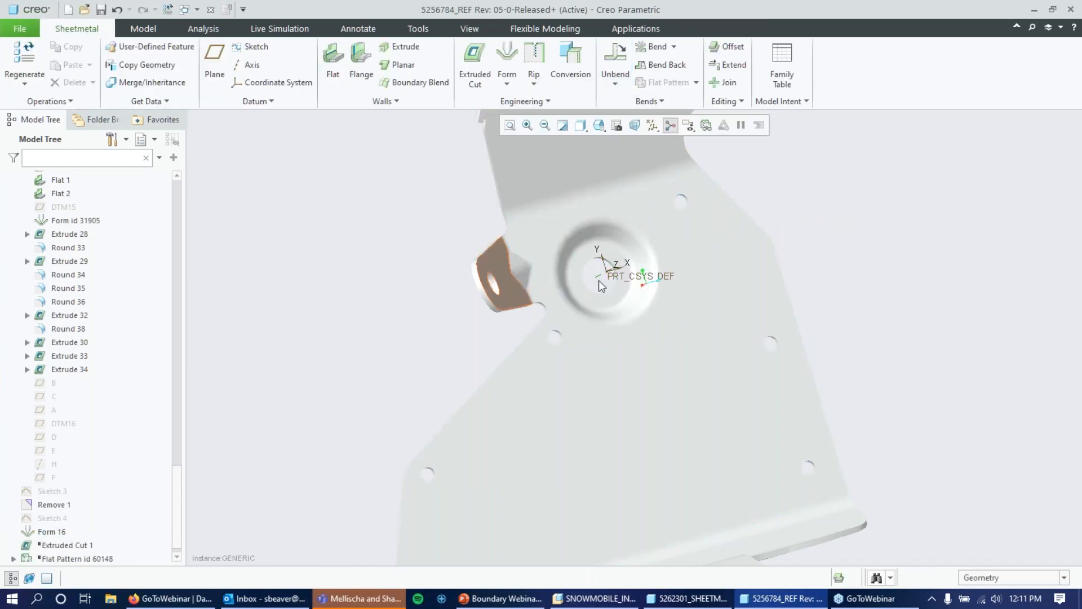
- Start a pattern of Form 16, set its type to Fill and use Sketch 4 as the boundary
middle_click_drag(757, 202, 712, 205)
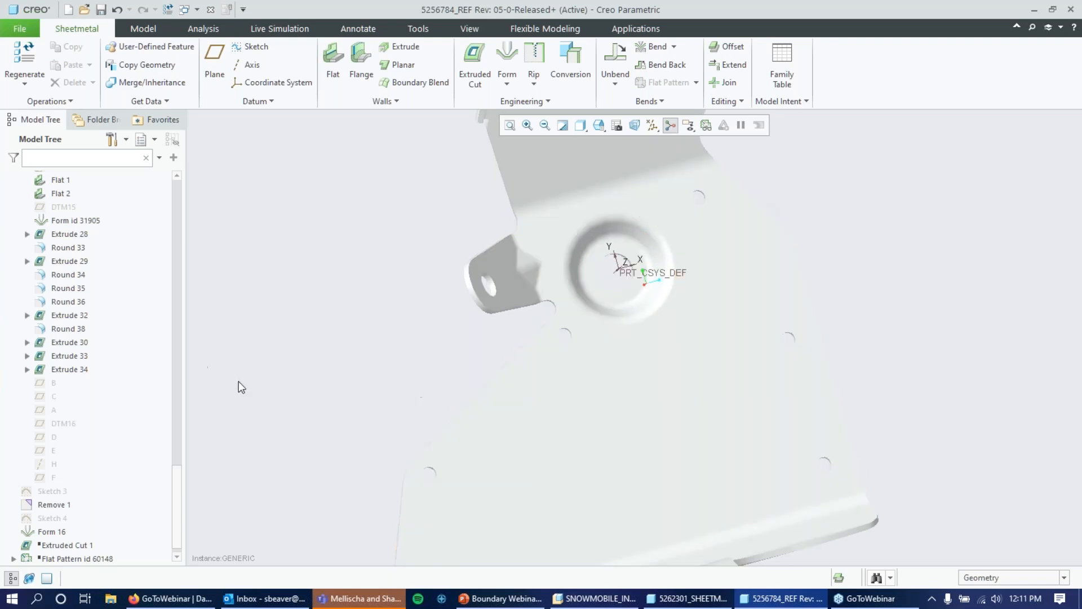
scroll(53, 439, "down", 1)
left_click(54, 517)
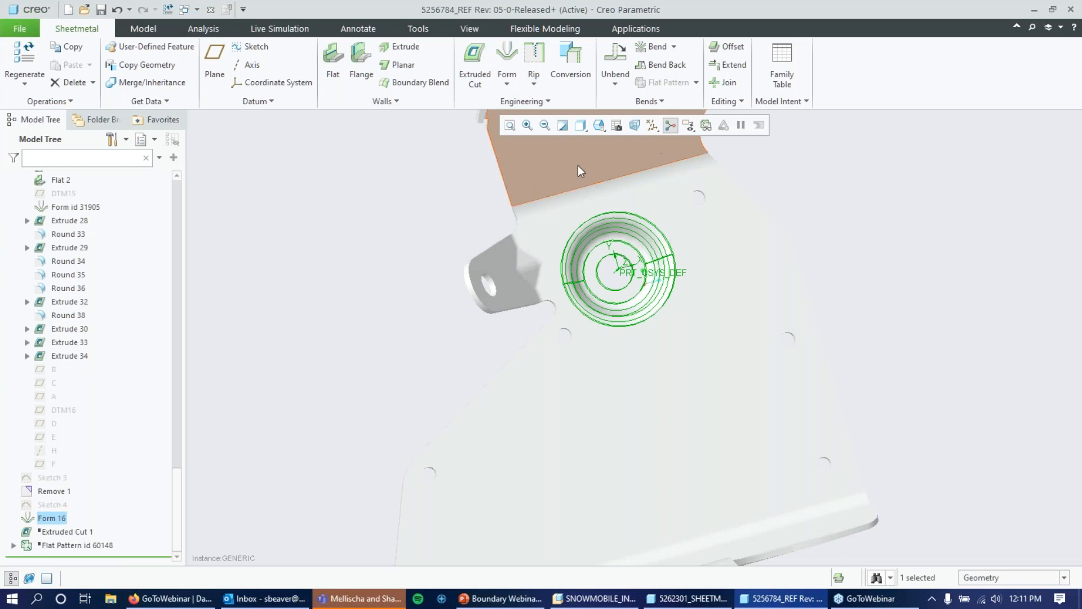
right_click(60, 520)
left_click(61, 558)
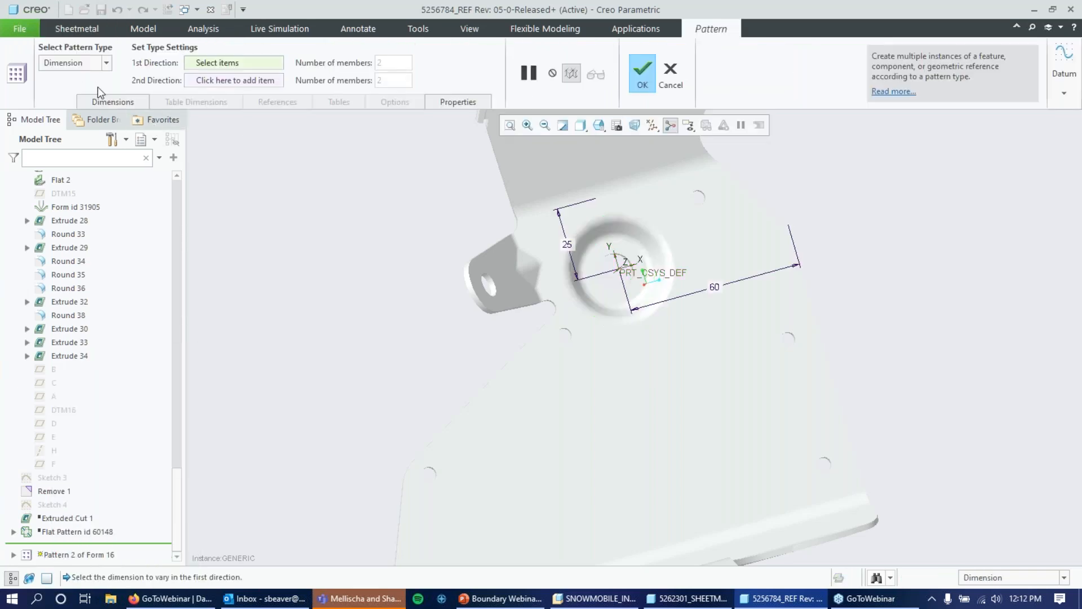
left_click(106, 63)
left_click(48, 112)
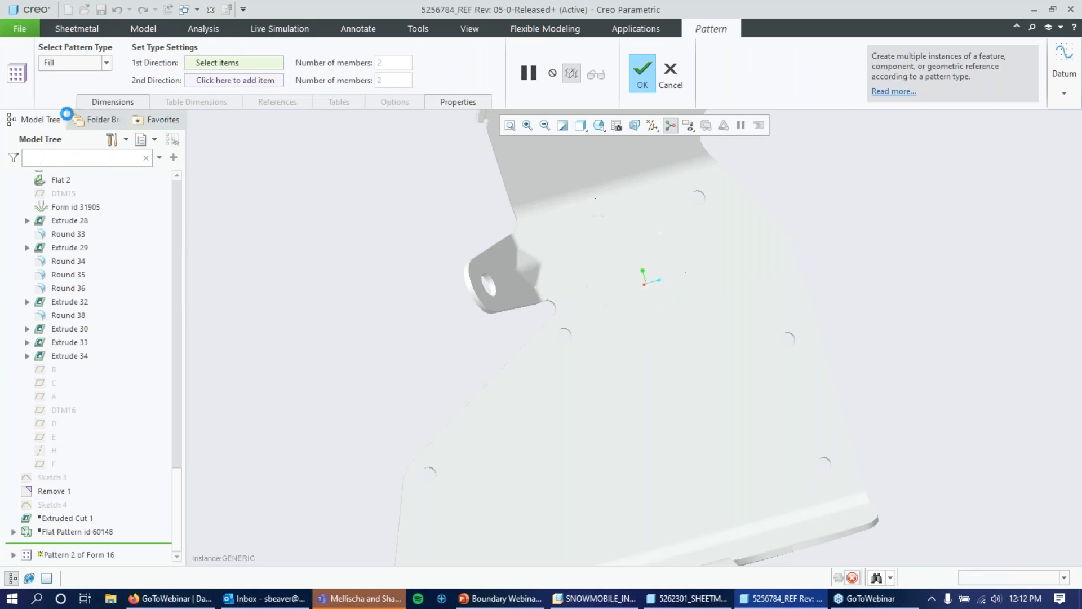
left_click(52, 528)
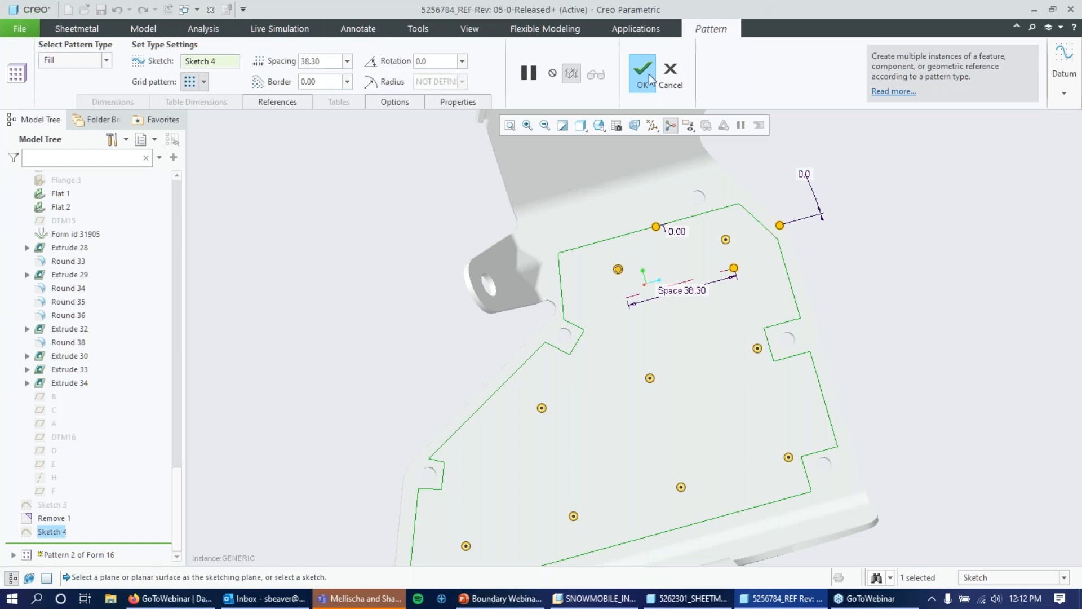
- Set the fill pattern's spacing to 40
left_click(326, 62)
type("40")
key("Return")
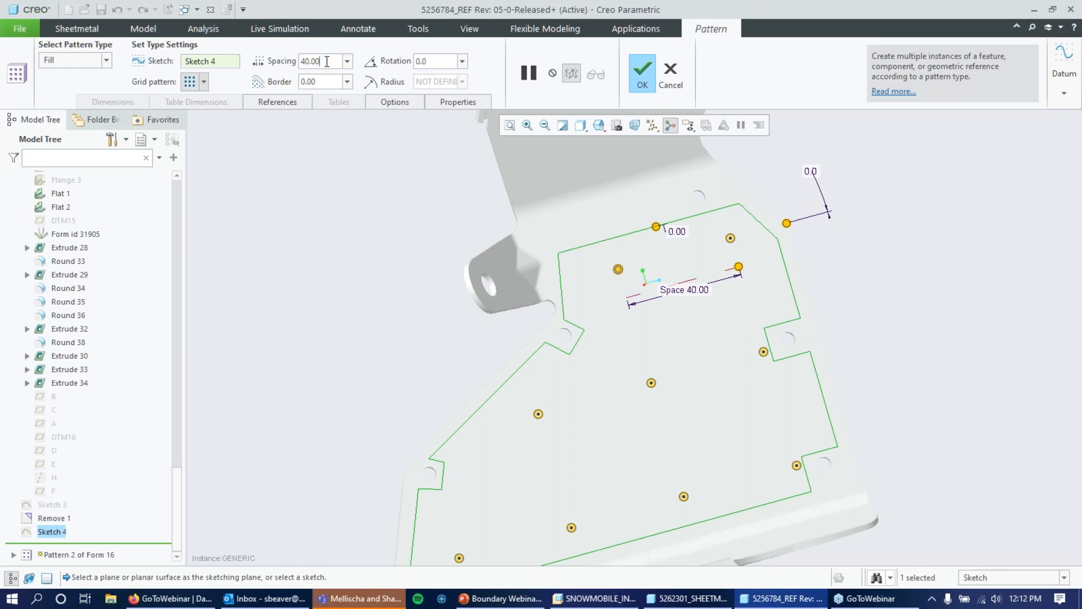
- Increase the fill pattern's spacing to 45 and complete the pattern of forms
key("BackSpace")
key("BackSpace")
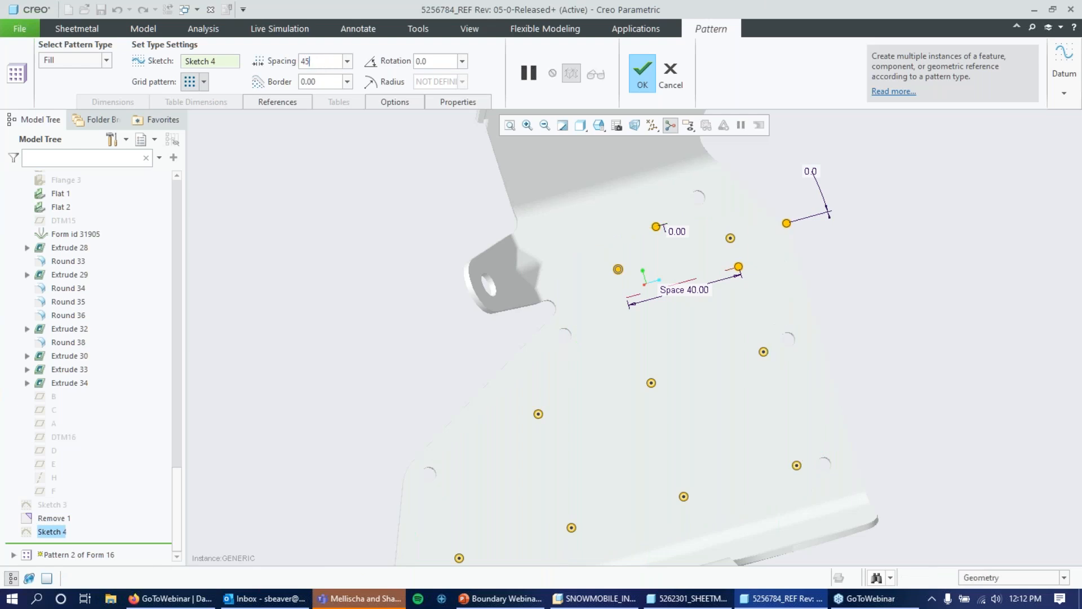
type("5")
key("Return")
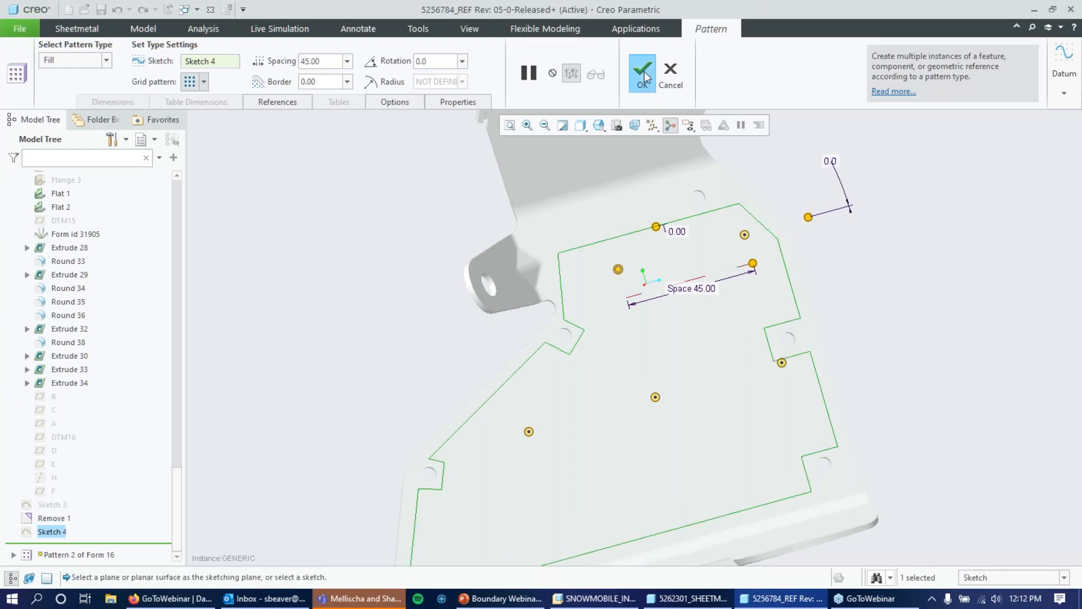
left_click(643, 72)
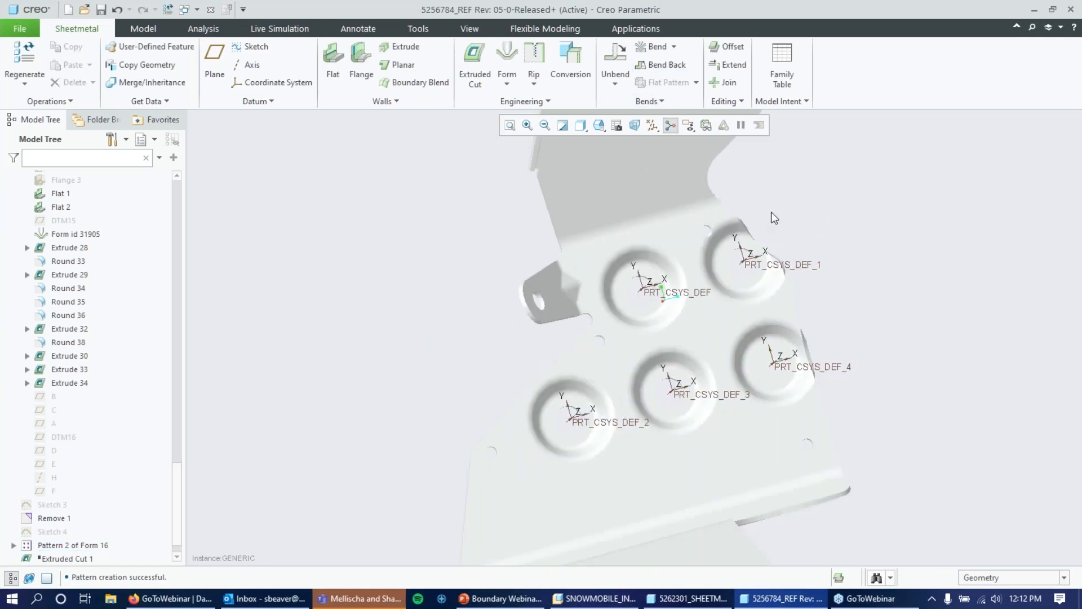
- Inspect the forms crossing the wall's outer edge, and open the definition of the pattern's first member, Form 16 [1]
scroll(804, 202, "up", 5)
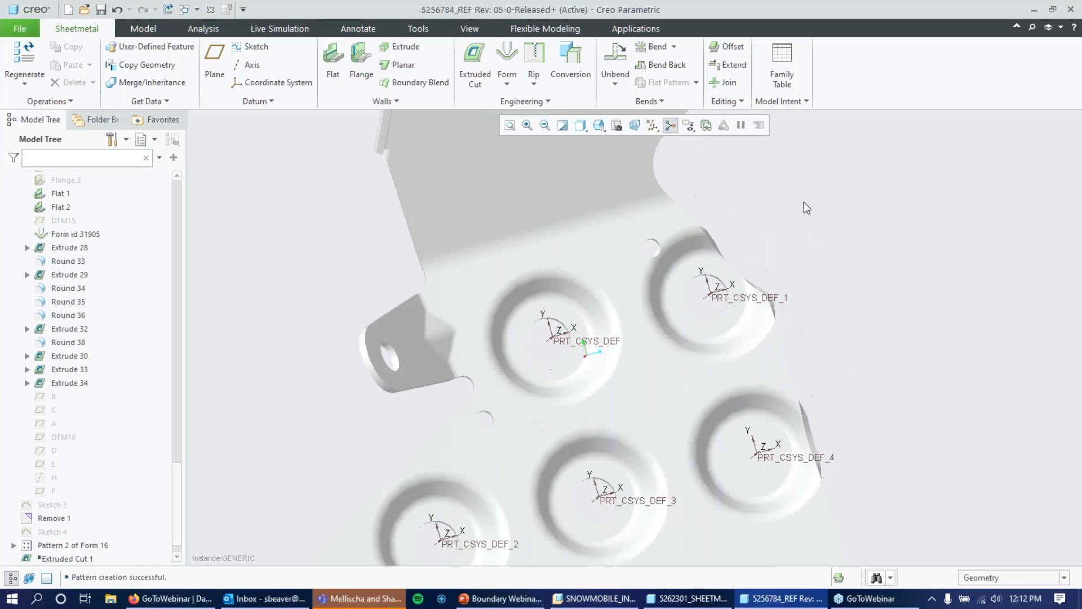
middle_click_drag(804, 211, 785, 222)
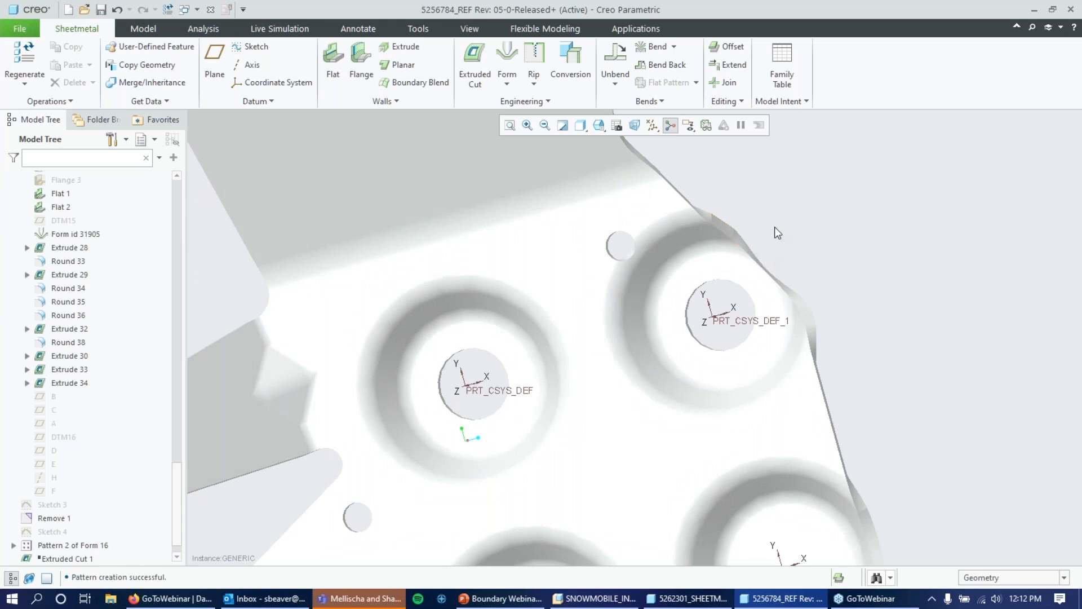
scroll(774, 227, "up", 3)
middle_click_drag(783, 227, 821, 257)
scroll(821, 257, "down", 4)
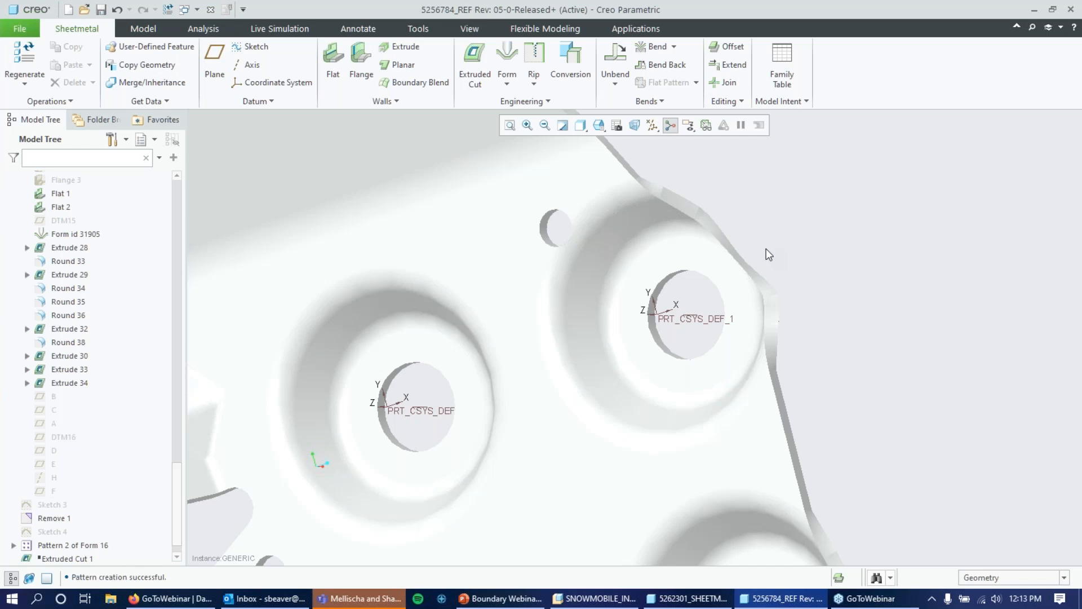
scroll(93, 308, "down", 1)
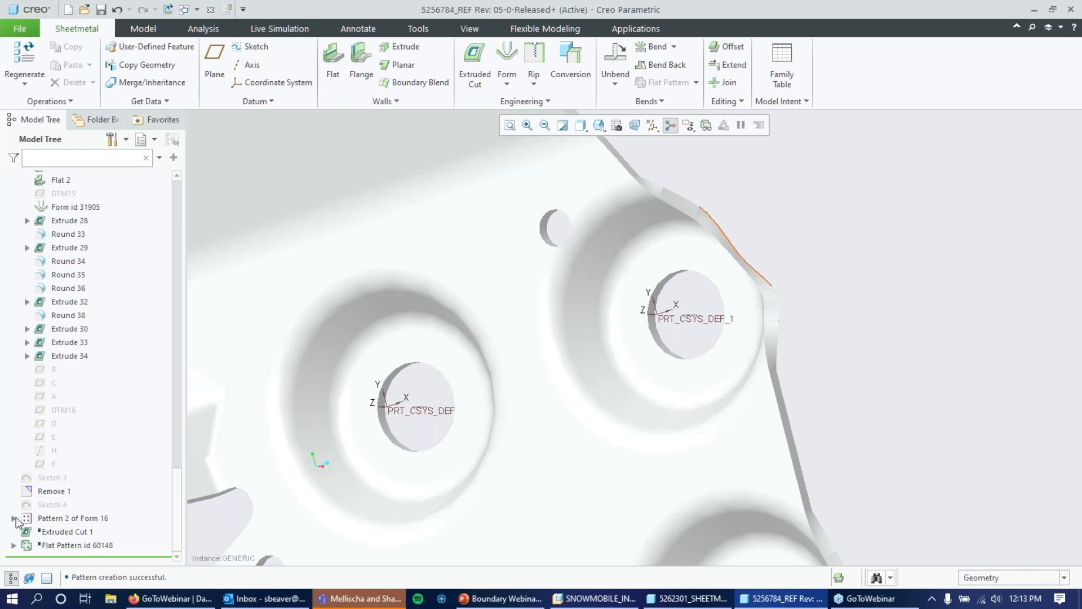
left_click(13, 518)
left_click(66, 501)
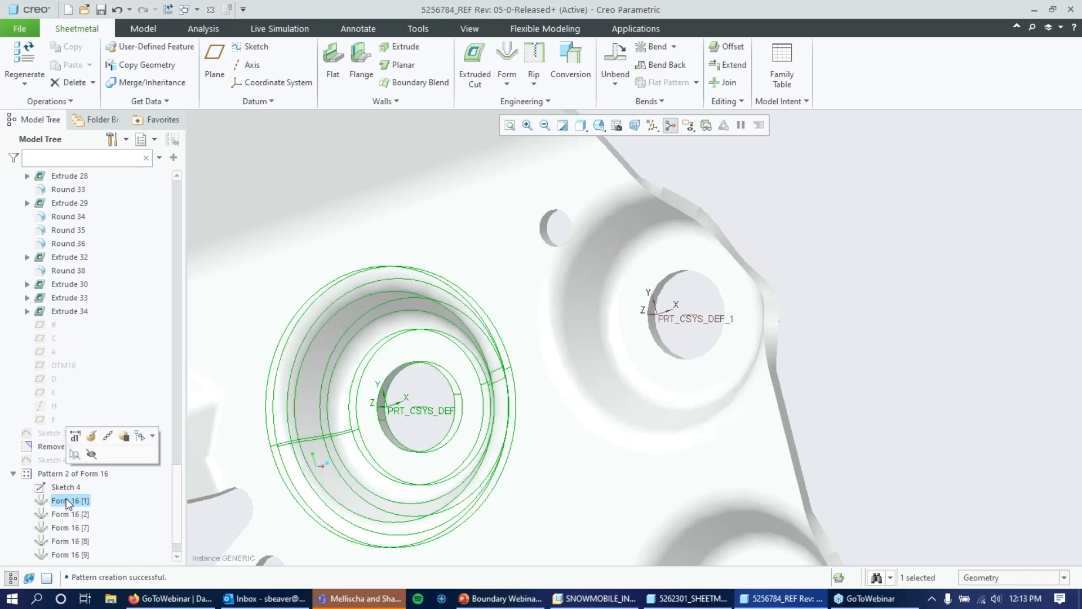
left_click(92, 436)
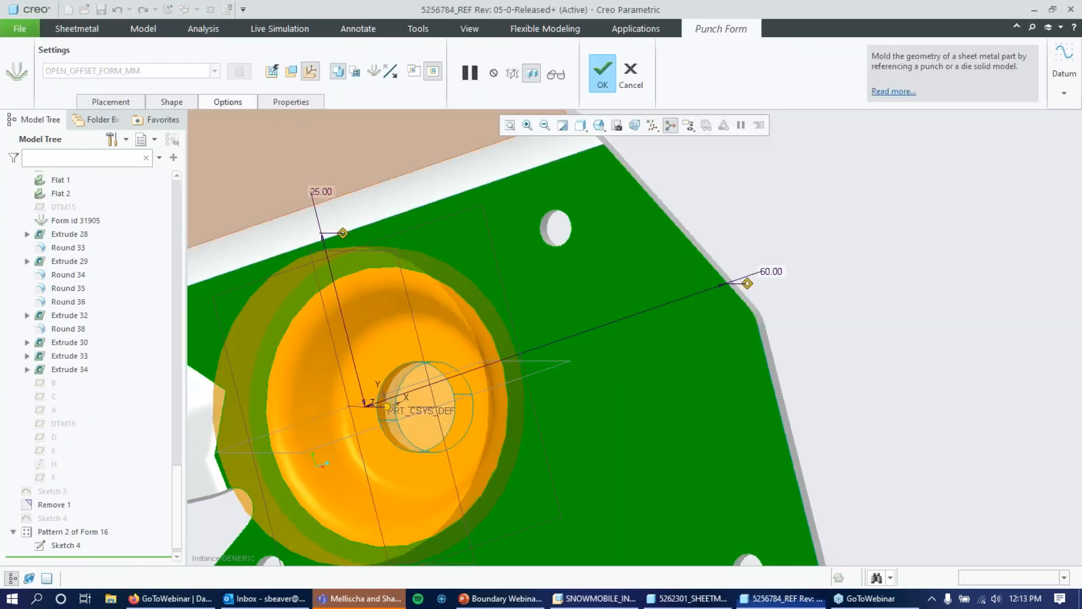
- Enable trimming of the sheared form's edges for Form 16 [1] and complete the redefinition
left_click(226, 103)
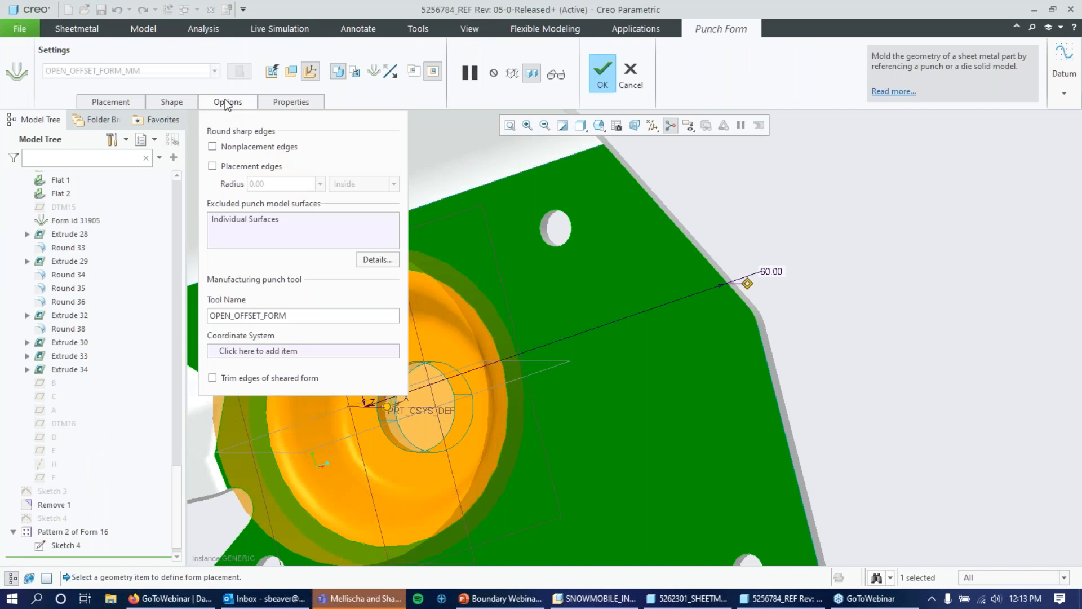
left_click(212, 378)
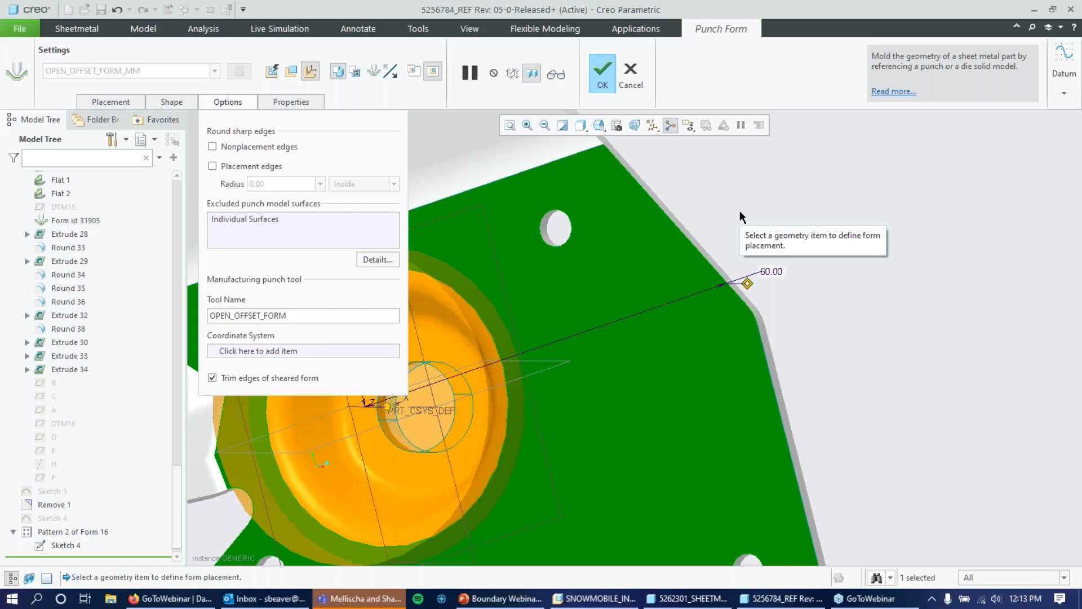
left_click(604, 72)
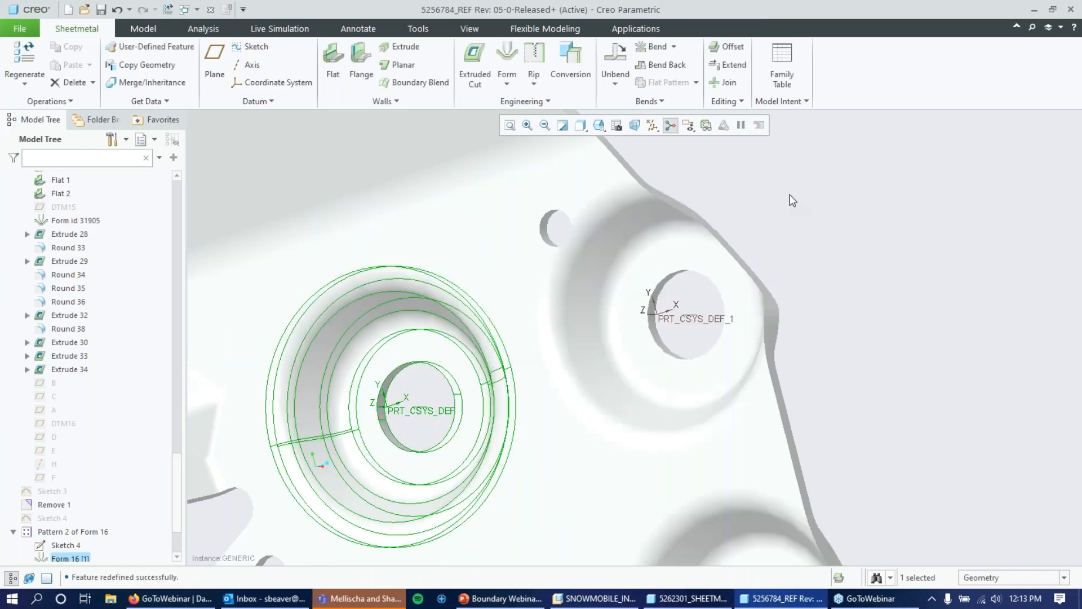
- Examine the trimmed edges of the patterned forms along the wall's outer side
scroll(792, 249, "up", 3)
scroll(803, 226, "down", 5)
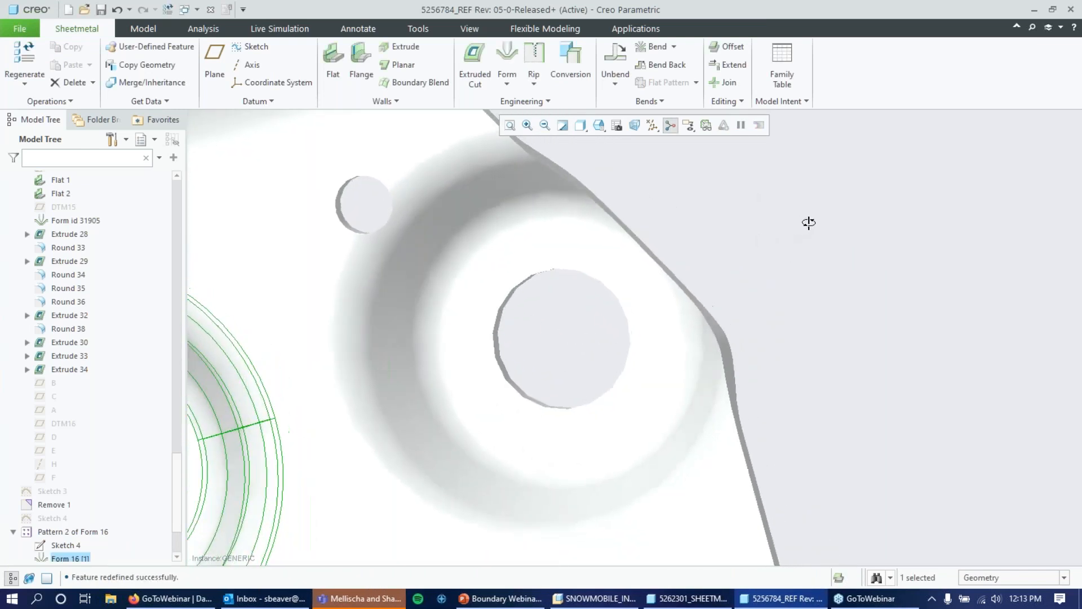
scroll(803, 223, "down", 2)
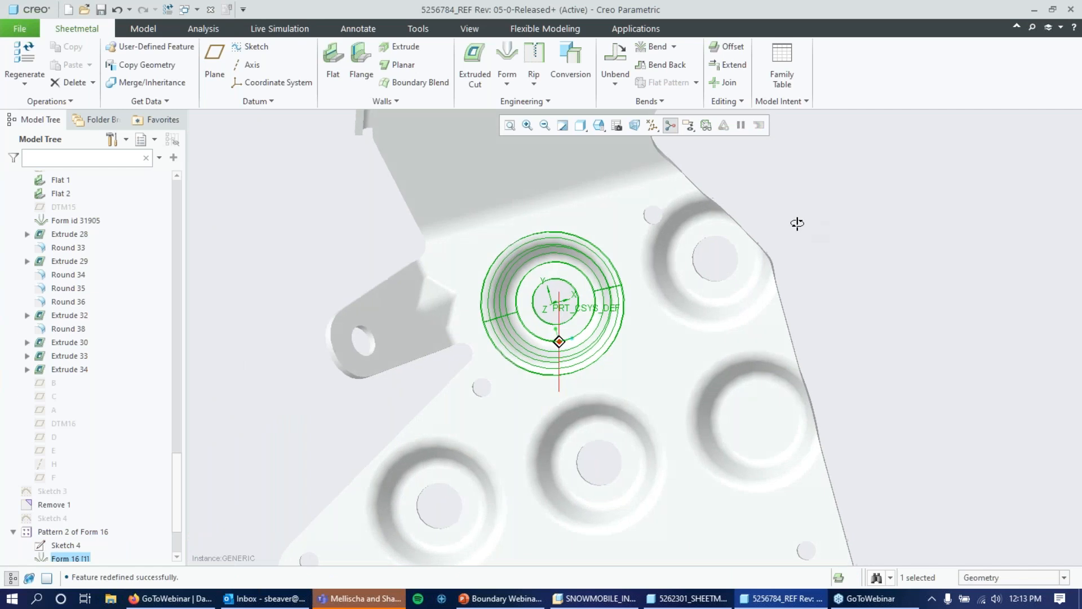
mouse_move(802, 218)
middle_mouse_down()
mouse_move(768, 230)
mouse_move(781, 244)
mouse_move(804, 244)
mouse_move(800, 228)
middle_mouse_up()
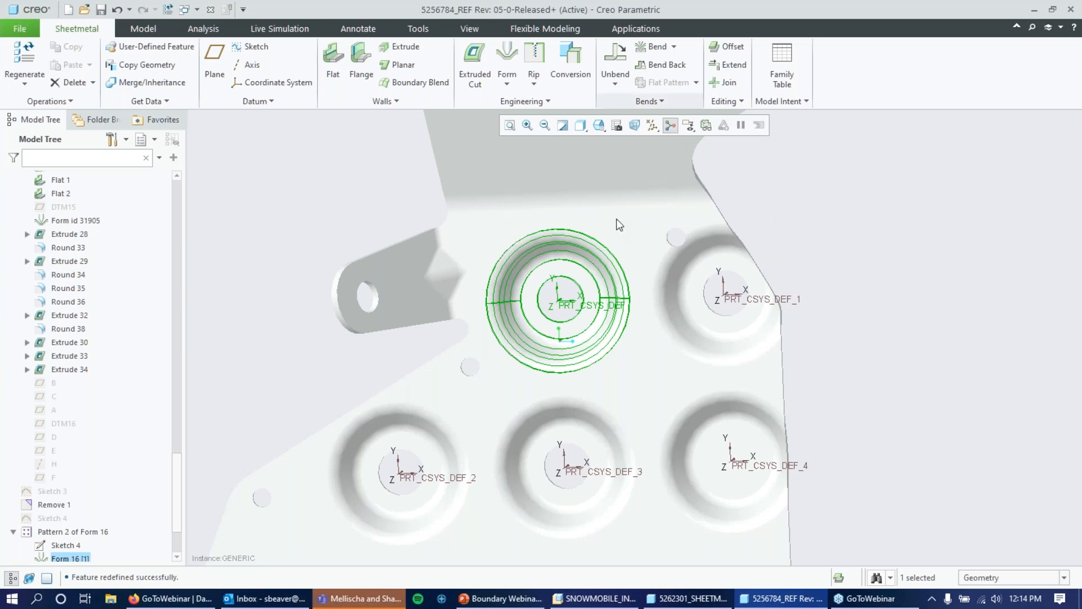
- Switch to the 5262301_SHEETMETAL part and open its flat pattern preview, holding the large front wall surface fixed
left_click(793, 190)
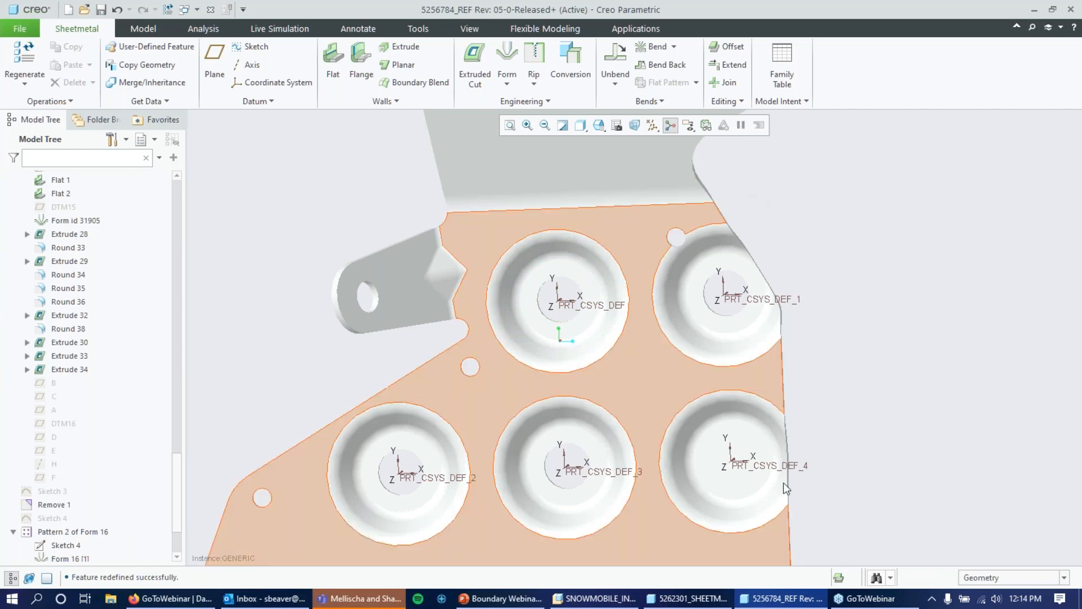
left_click(687, 598)
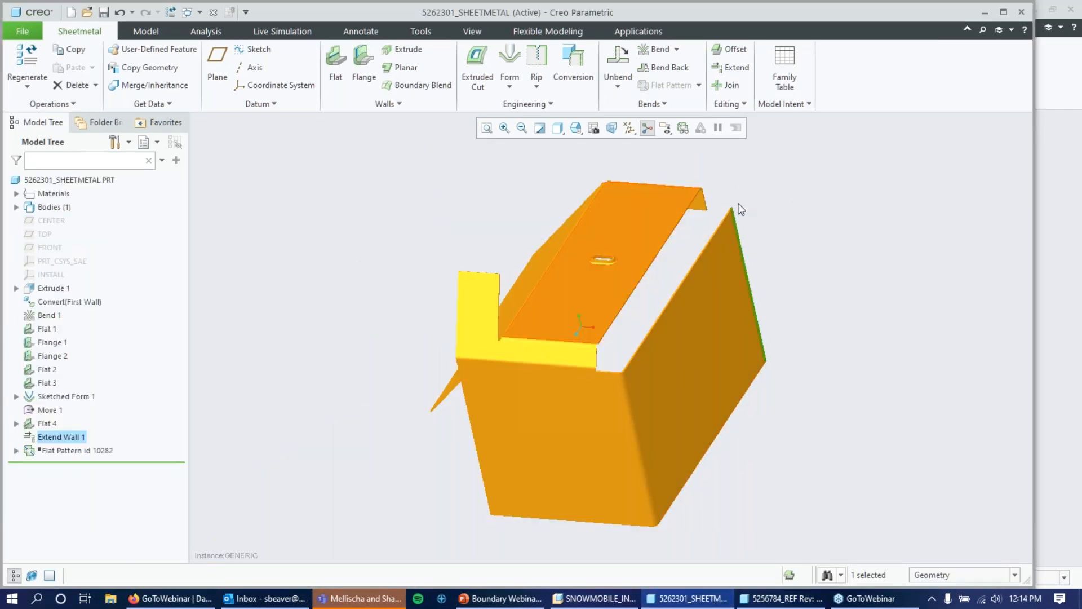
mouse_move(775, 188)
middle_mouse_down()
mouse_move(840, 185)
mouse_move(780, 174)
mouse_move(814, 177)
mouse_move(779, 188)
mouse_move(775, 208)
mouse_move(785, 189)
mouse_move(763, 174)
mouse_move(785, 179)
middle_mouse_up()
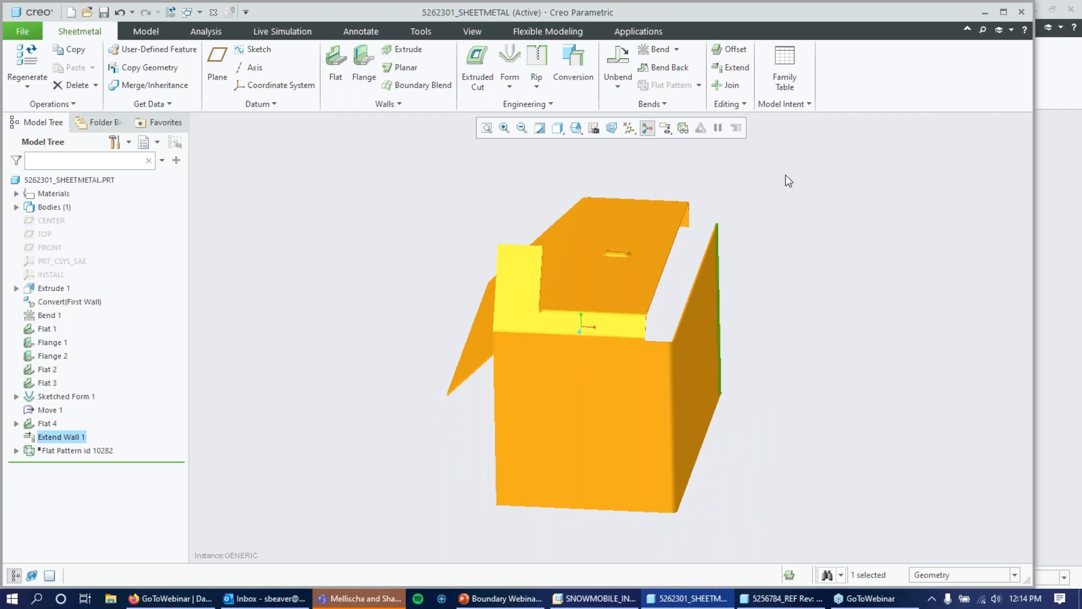
left_click(685, 128)
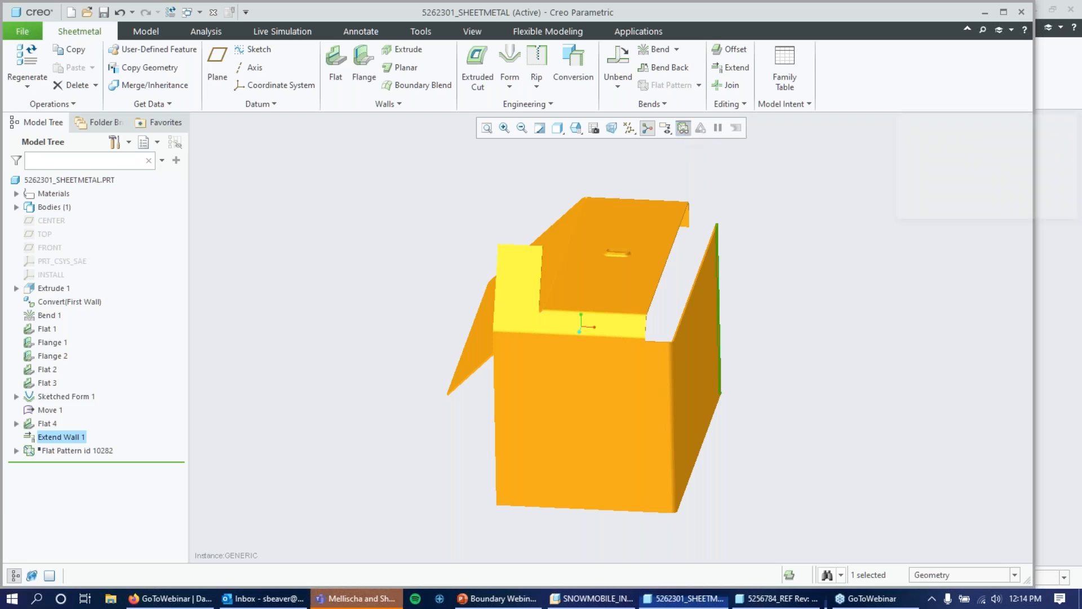
left_click_drag(1003, 124, 296, 168)
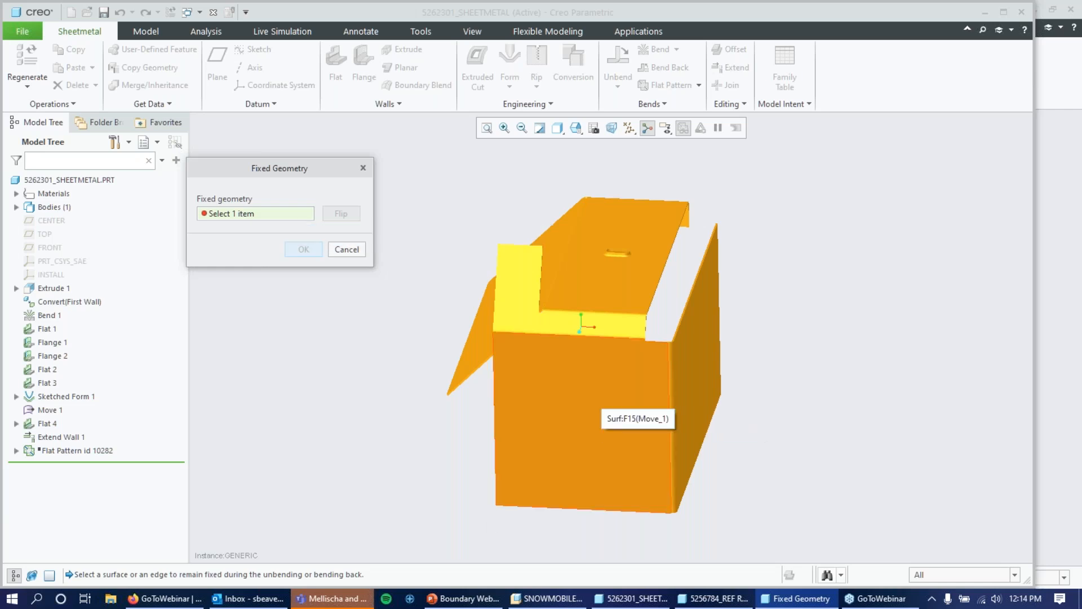
left_click(596, 407)
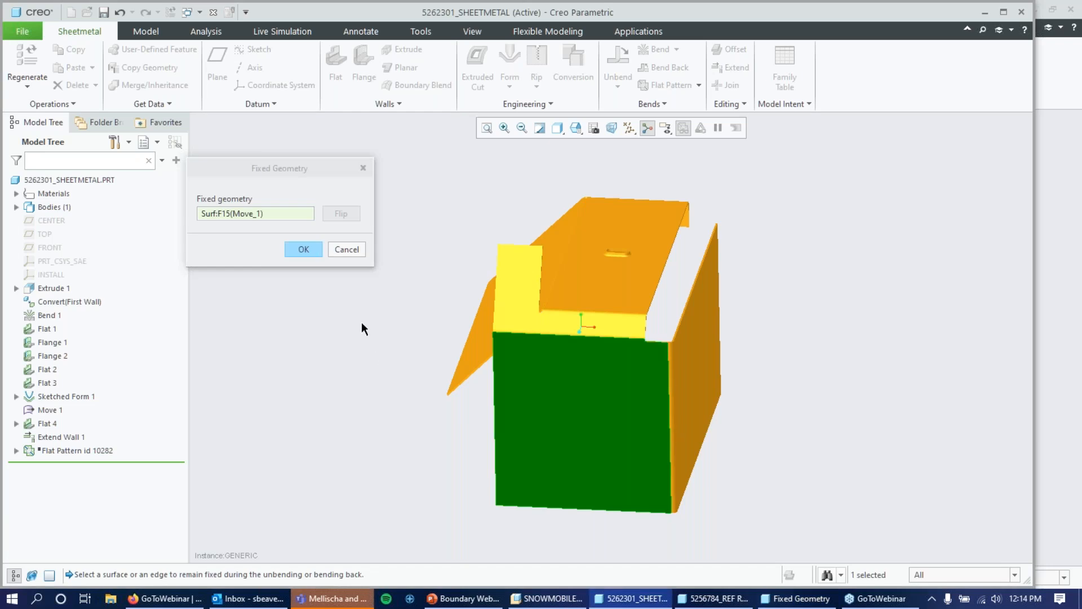
left_click(305, 249)
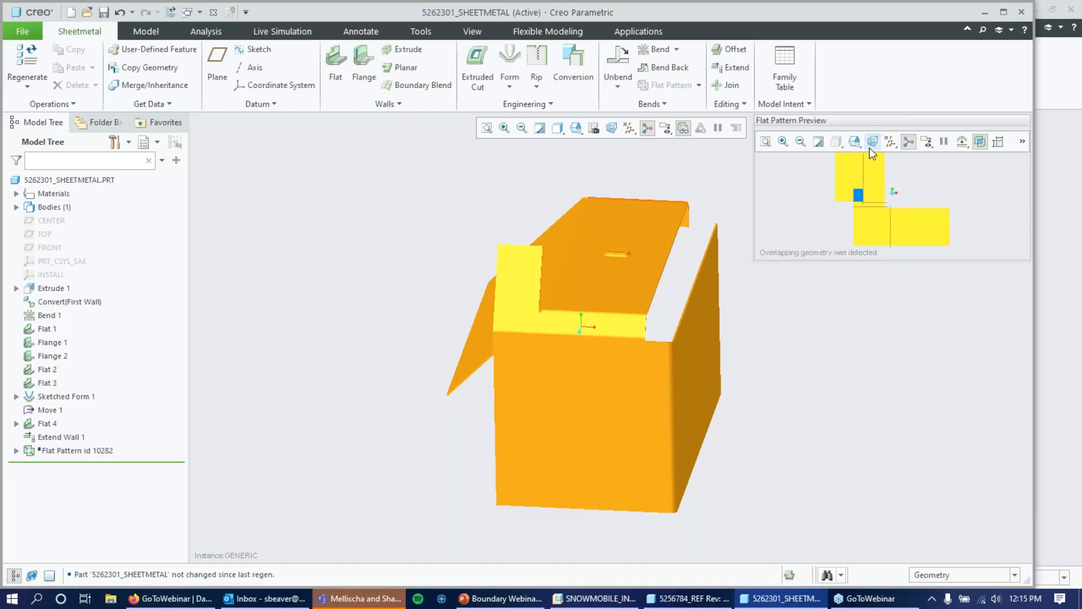
- Examine the overlapping region in the flat pattern preview and compare it with the folded walls of the model
left_click_drag(888, 124, 290, 195)
scroll(307, 280, "up", 1)
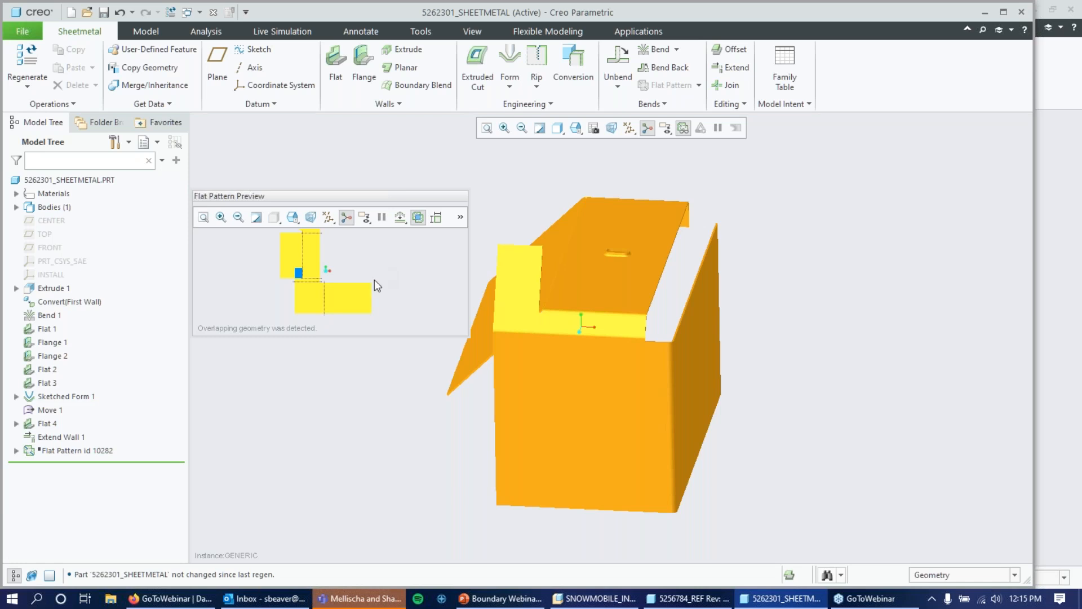
scroll(348, 293, "up", 2)
scroll(306, 276, "down", 2)
scroll(333, 277, "down", 3)
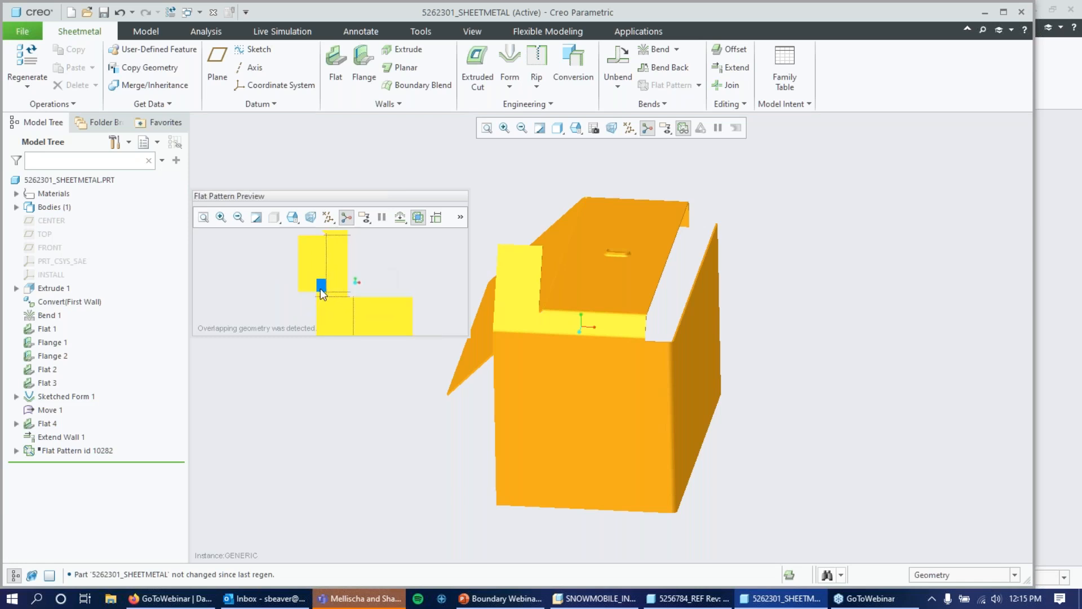
mouse_move(632, 212)
middle_mouse_down()
mouse_move(671, 214)
mouse_move(691, 239)
mouse_move(653, 254)
mouse_move(703, 265)
mouse_move(693, 249)
mouse_move(703, 229)
mouse_move(666, 234)
middle_mouse_up()
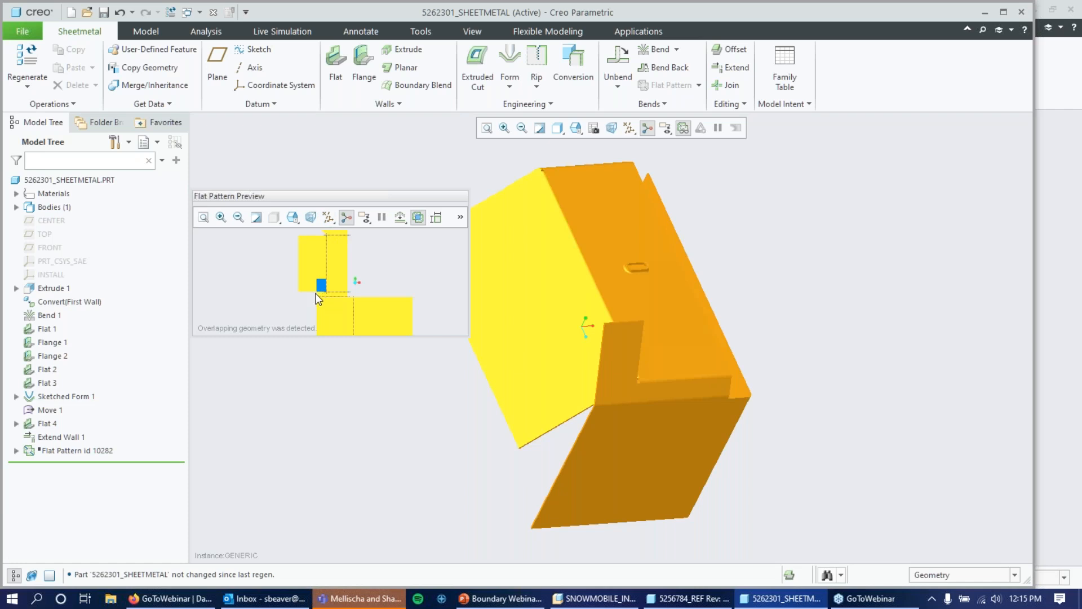
- Show the bounding box dimensions in the flat pattern preview, fit the whole outline in view and reposition the preview window
left_click(437, 217)
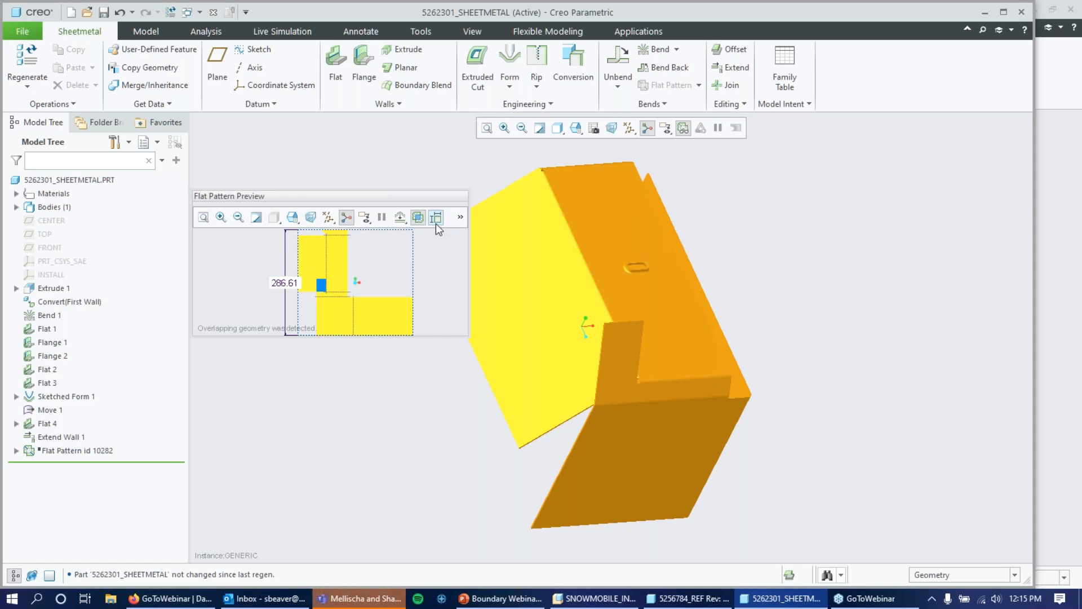
scroll(408, 269, "down", 3)
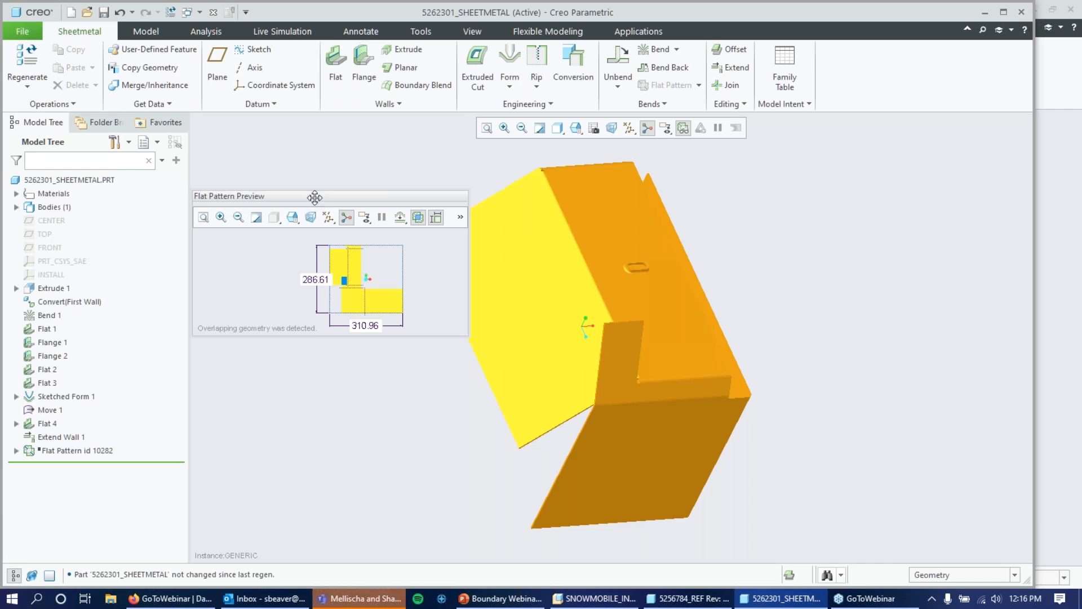
left_click_drag(308, 196, 327, 168)
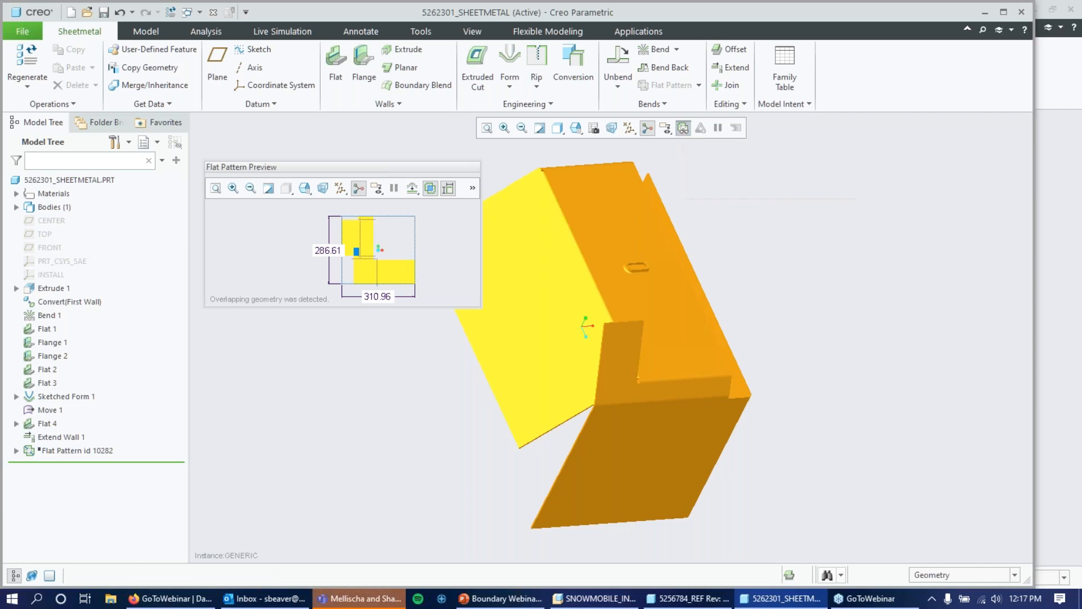
- Close the preview, then redefine the Flat 4 wall with its end nearest the overlap offset by 65.60
left_click(683, 131)
middle_click_drag(757, 234, 795, 231)
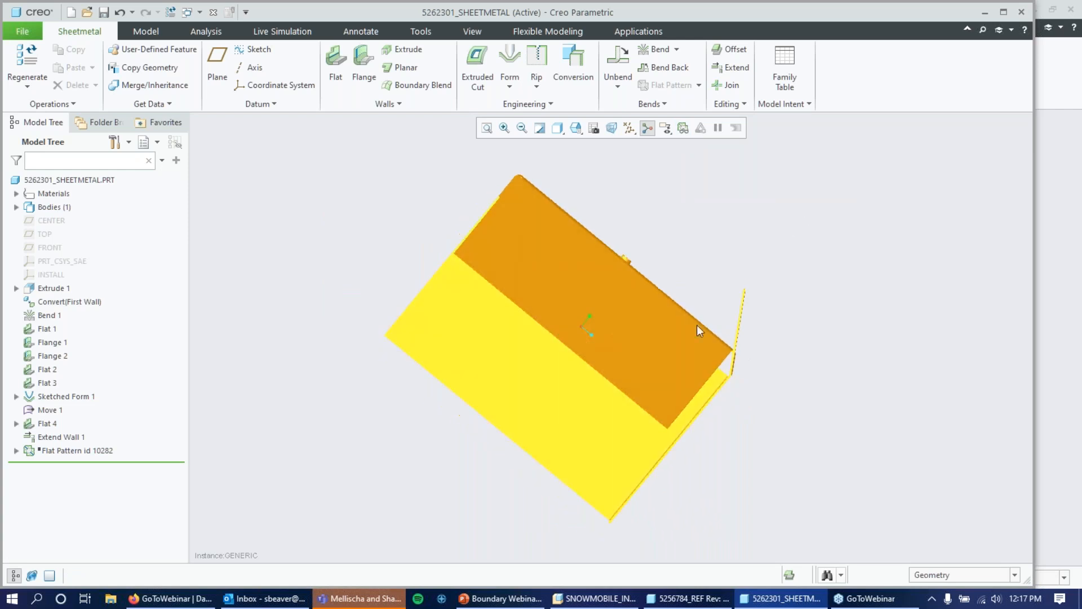
left_click(611, 323)
left_click(636, 243)
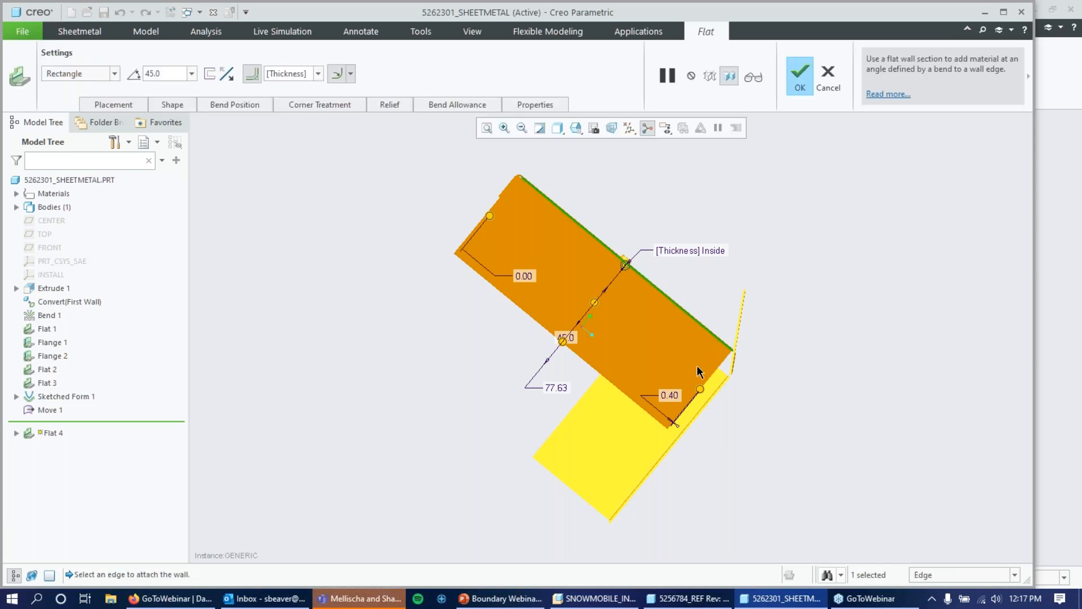
left_click_drag(662, 338, 617, 305)
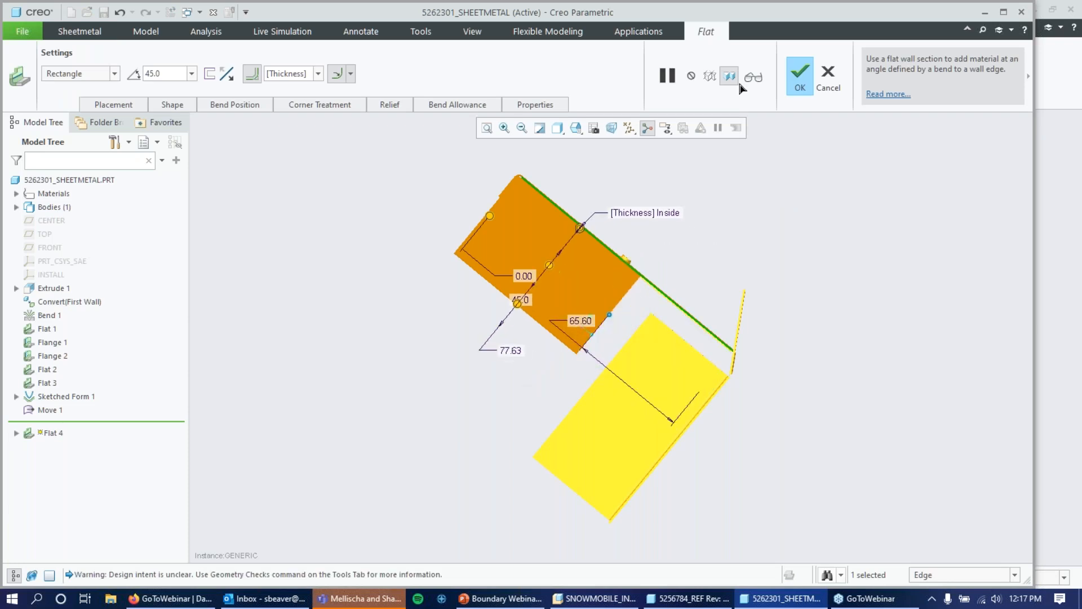
left_click(800, 76)
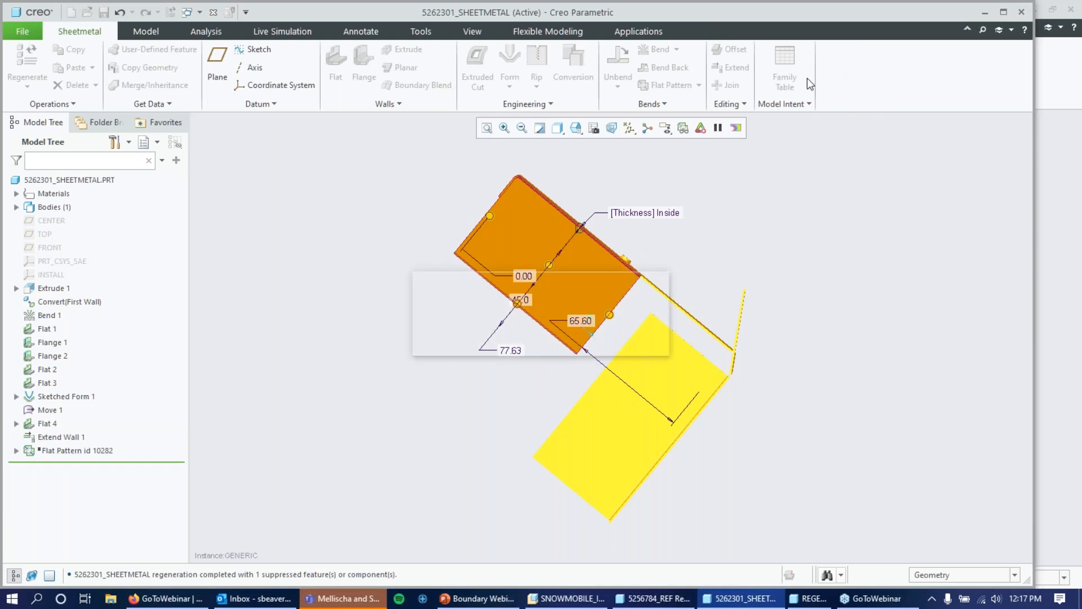
- Reopen the flat pattern preview for the shortened wall, again holding the large front wall surface fixed
middle_click_drag(713, 183, 648, 183)
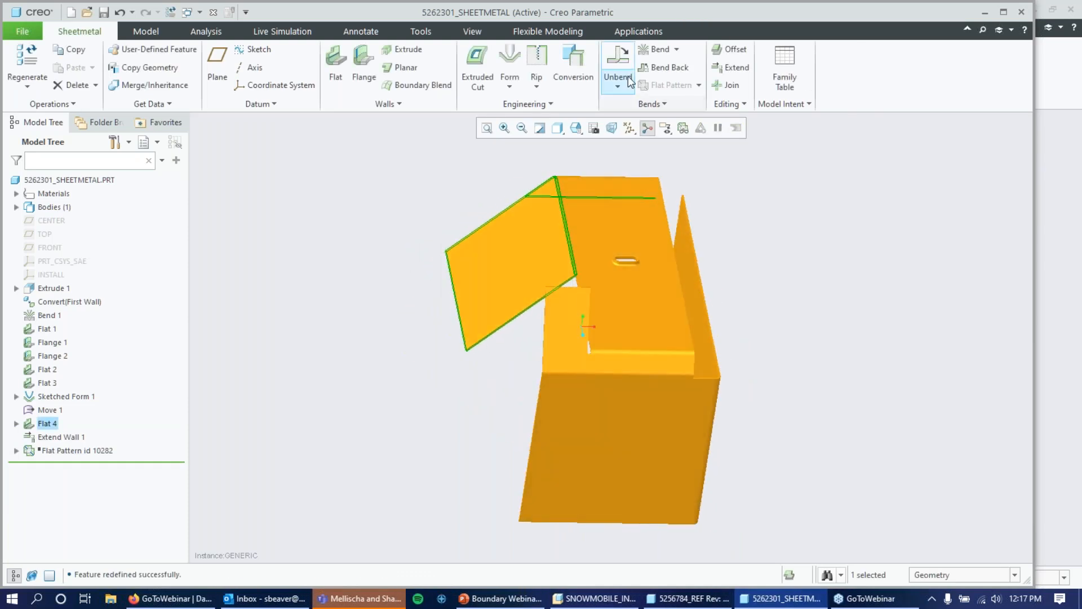
left_click(687, 128)
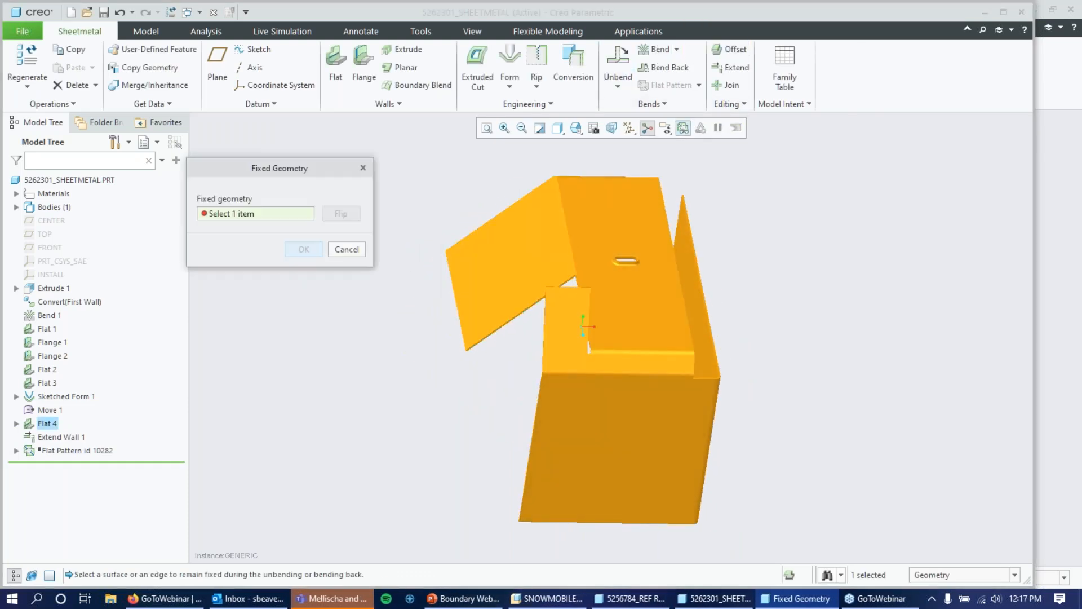
left_click(669, 434)
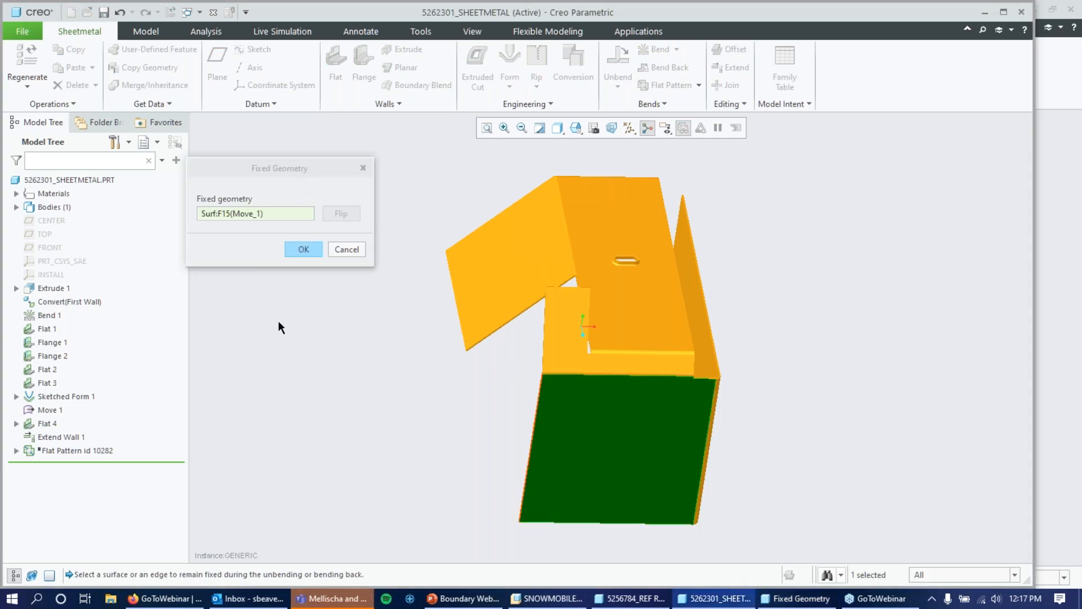
left_click(302, 250)
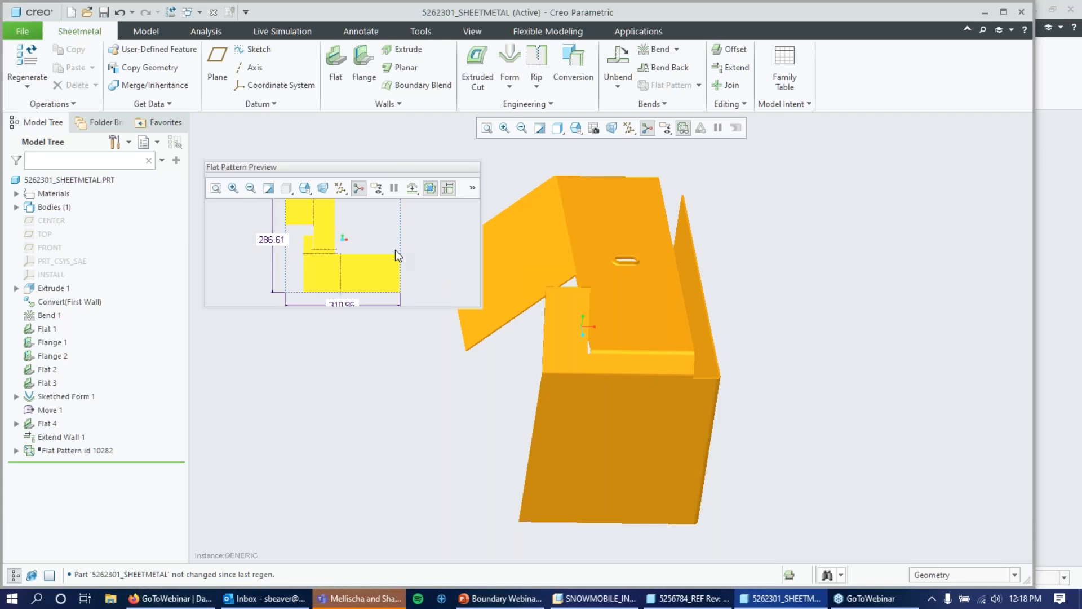
- Inspect the area between the shortened wall and the small tab in the flat pattern preview for overlap
scroll(374, 279, "up", 1)
scroll(377, 240, "down", 1)
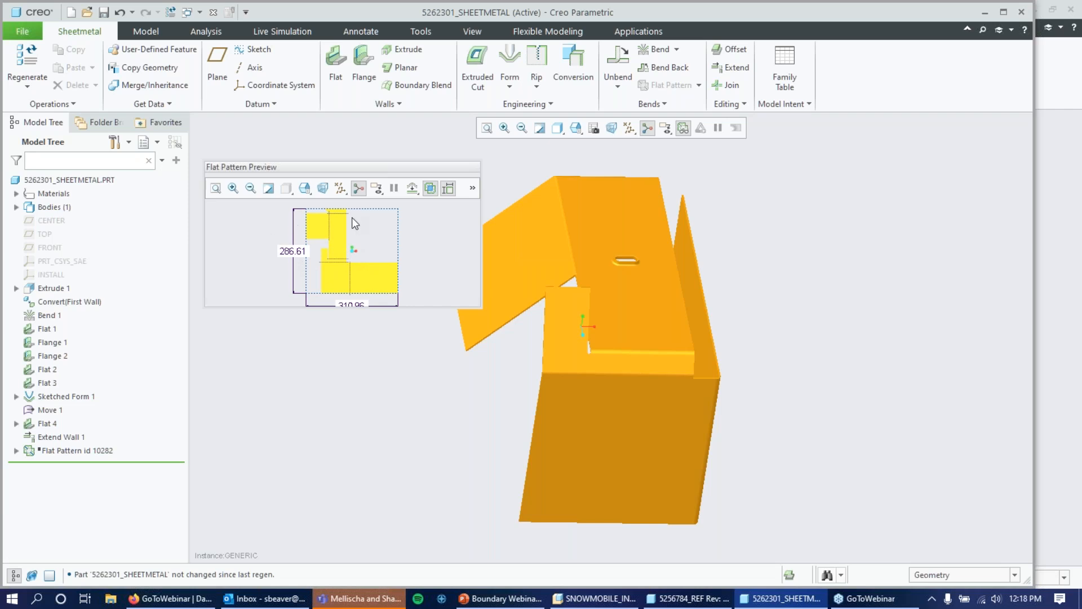
scroll(336, 248, "down", 2)
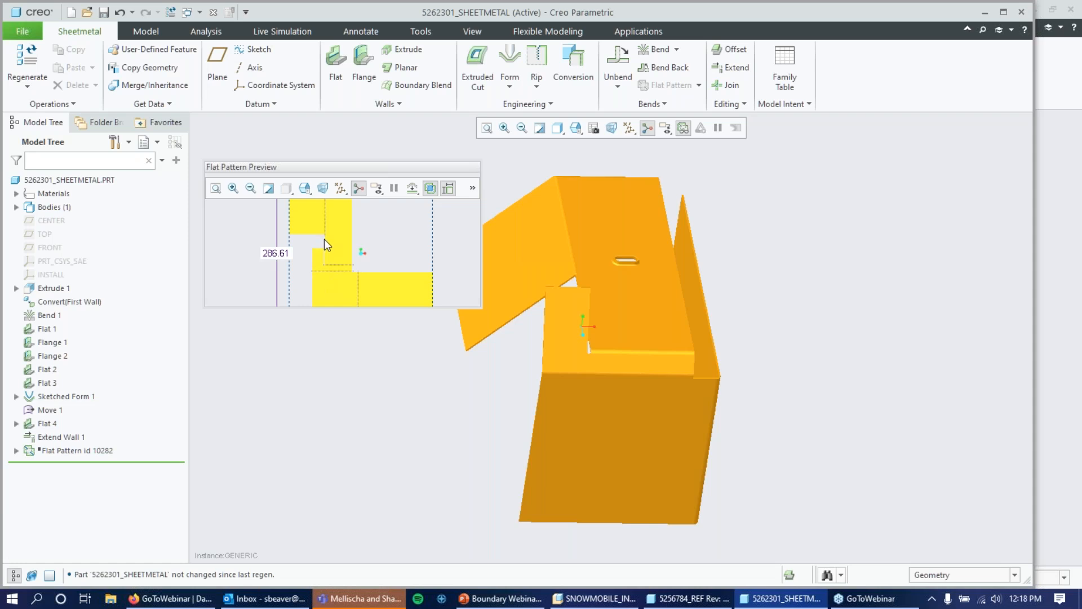
scroll(327, 262, "down", 3)
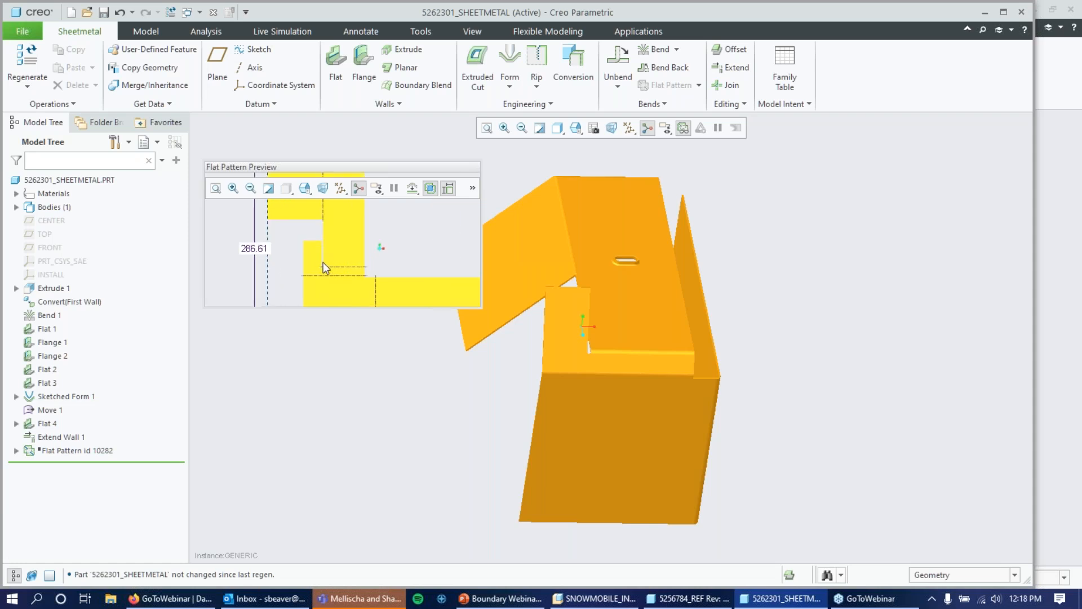
scroll(325, 264, "up", 2)
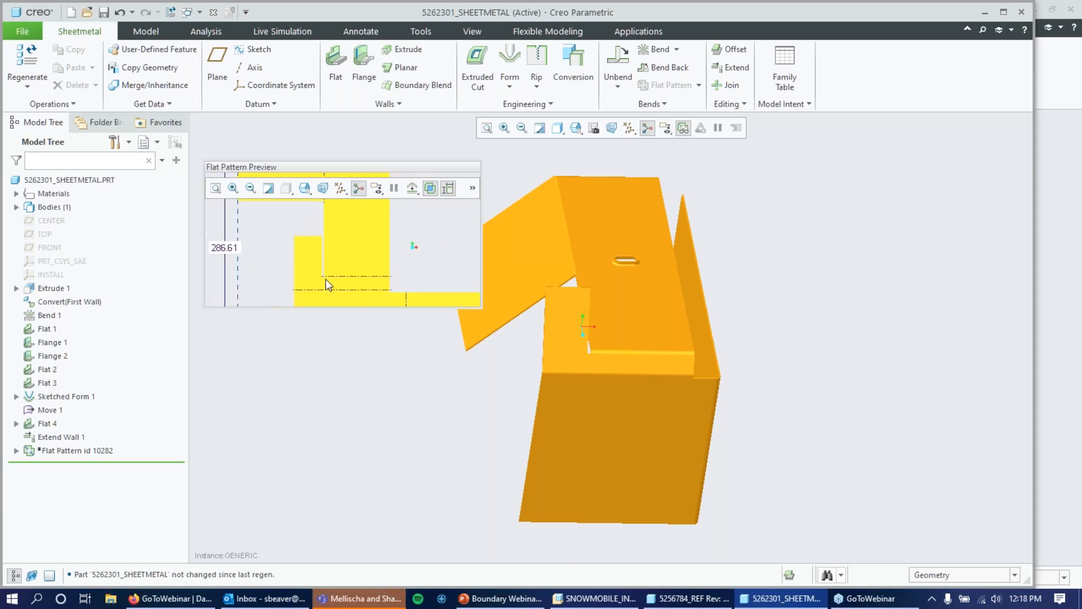
scroll(389, 236, "up", 3)
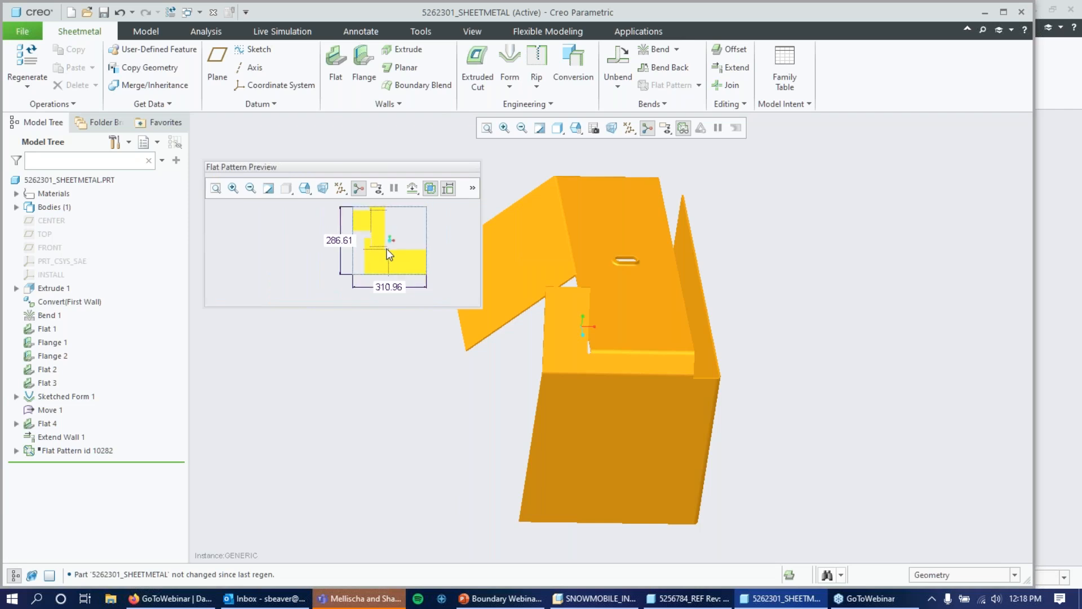
scroll(406, 213, "down", 1)
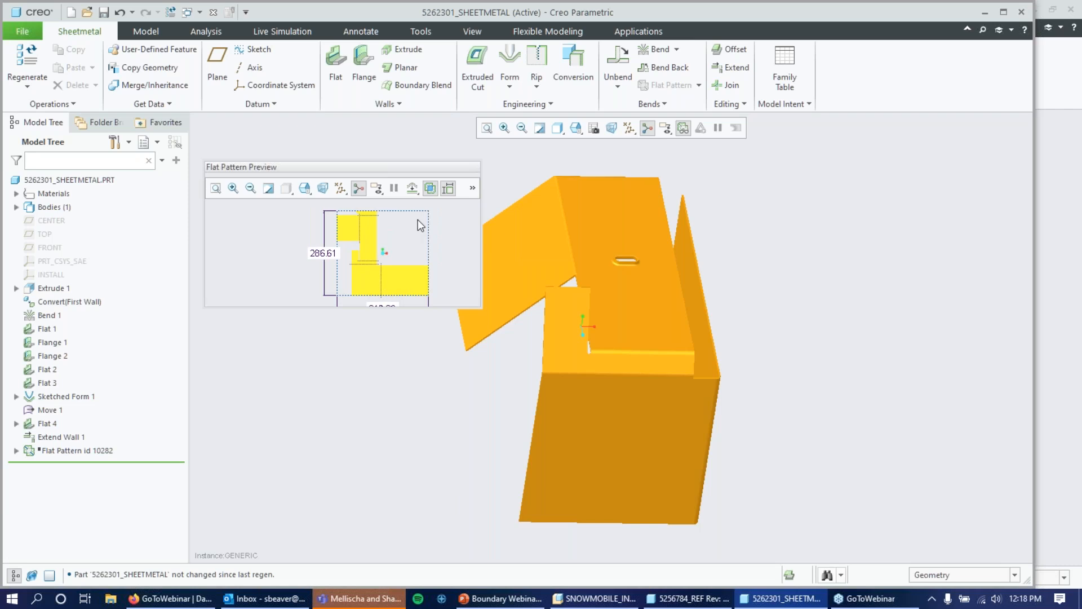
- Close the flat pattern preview and switch to the PowerPoint presentation
left_click(683, 128)
left_click(508, 599)
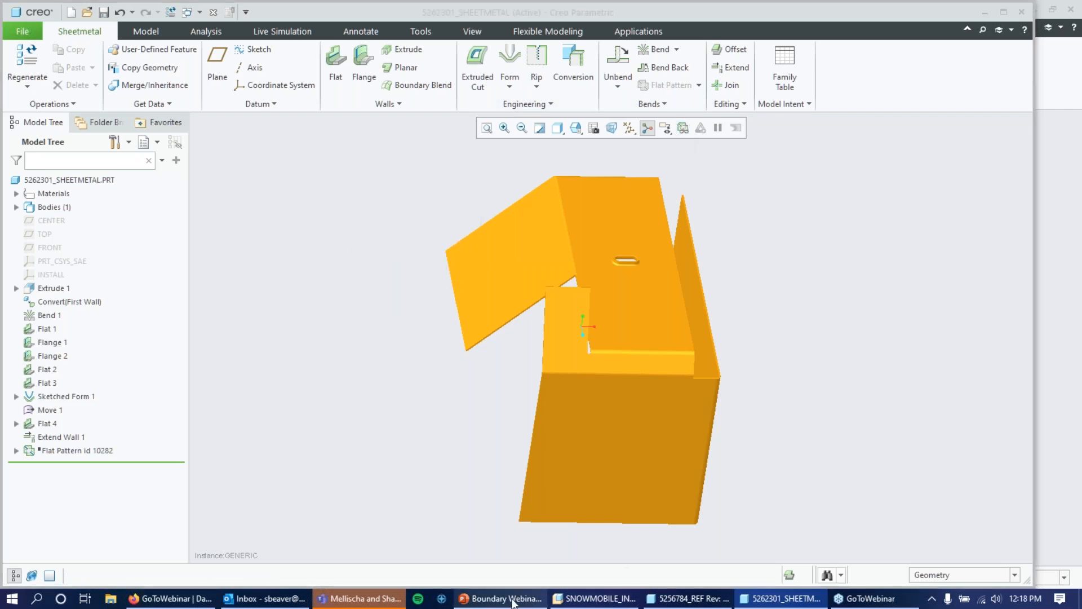
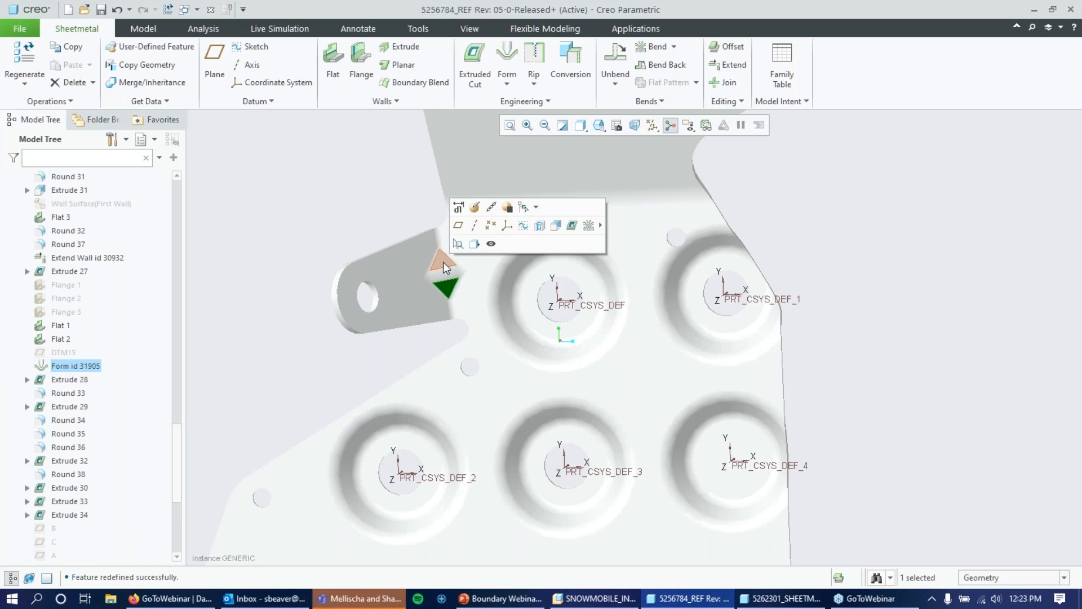
- Open the definition of Form id 31905 at the tab's bend in 5256784_REF, review its elements and accept it
left_click(480, 246)
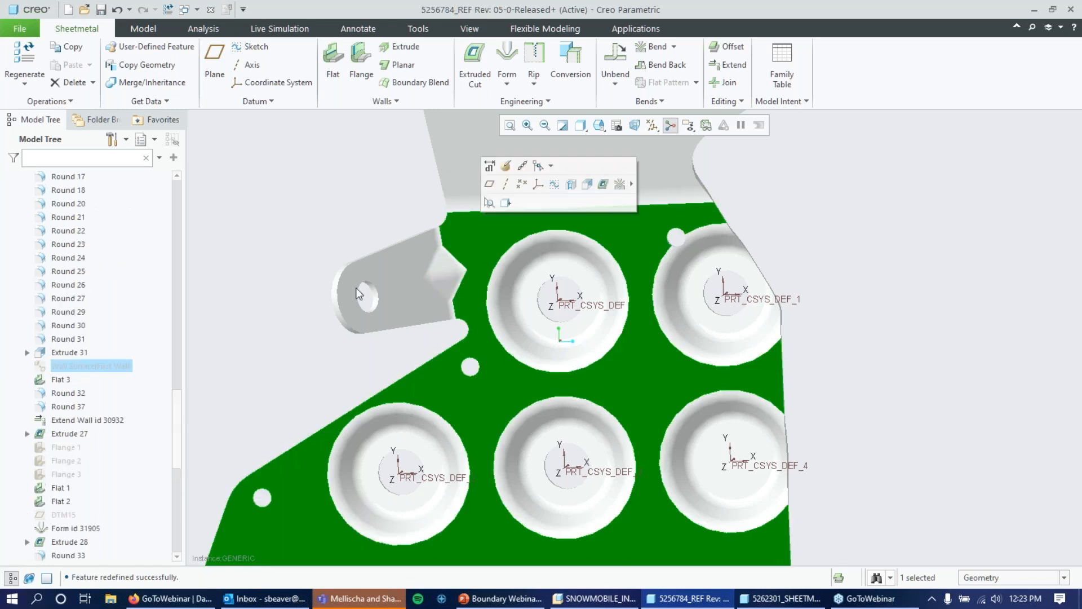
left_click(449, 274)
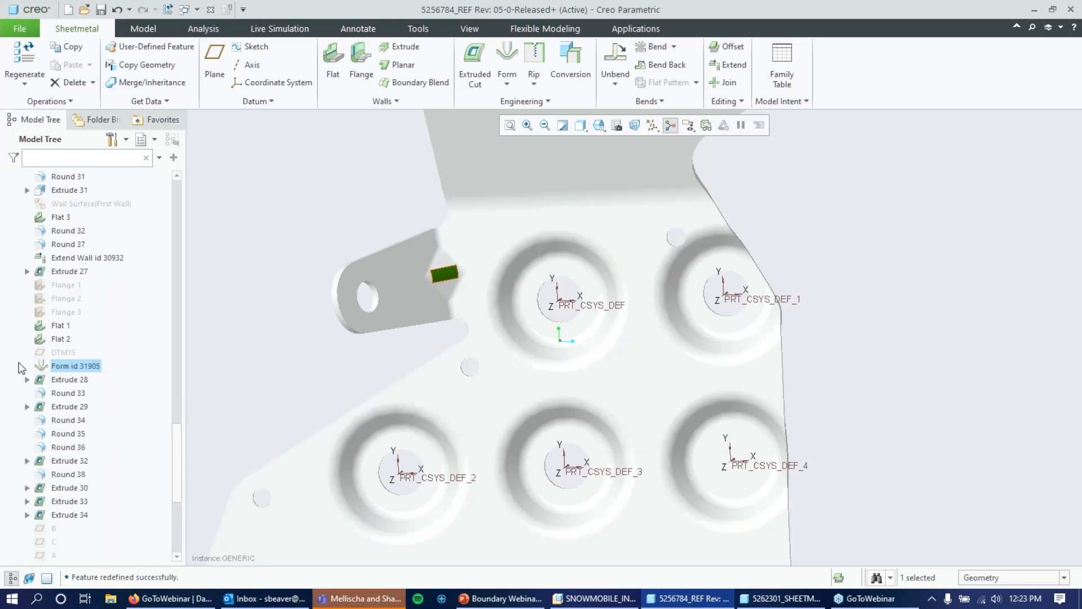
right_click(63, 370)
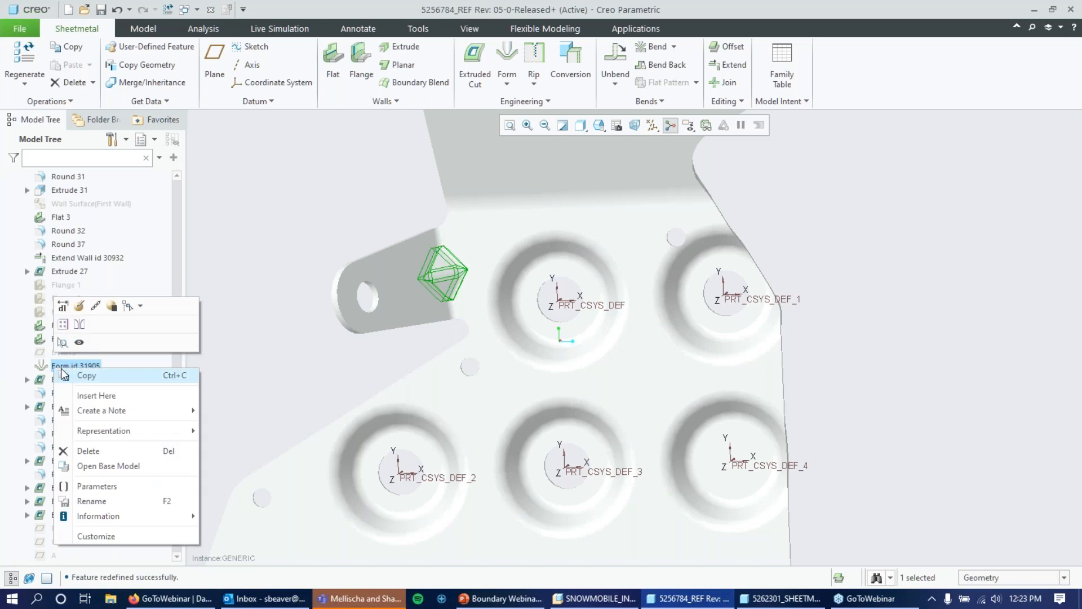
left_click(79, 306)
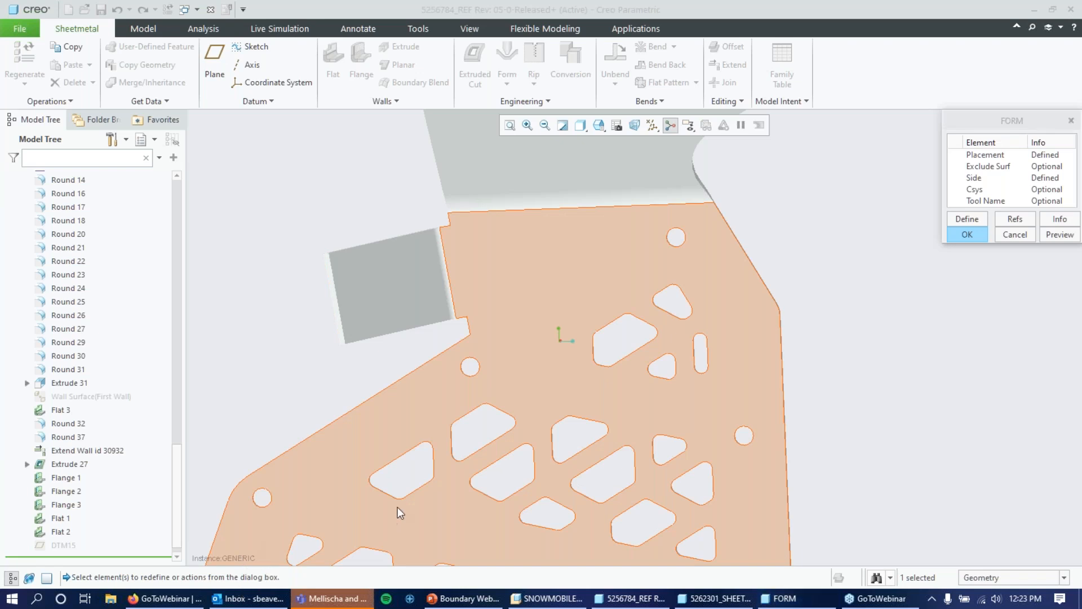
left_click_drag(1043, 118, 261, 162)
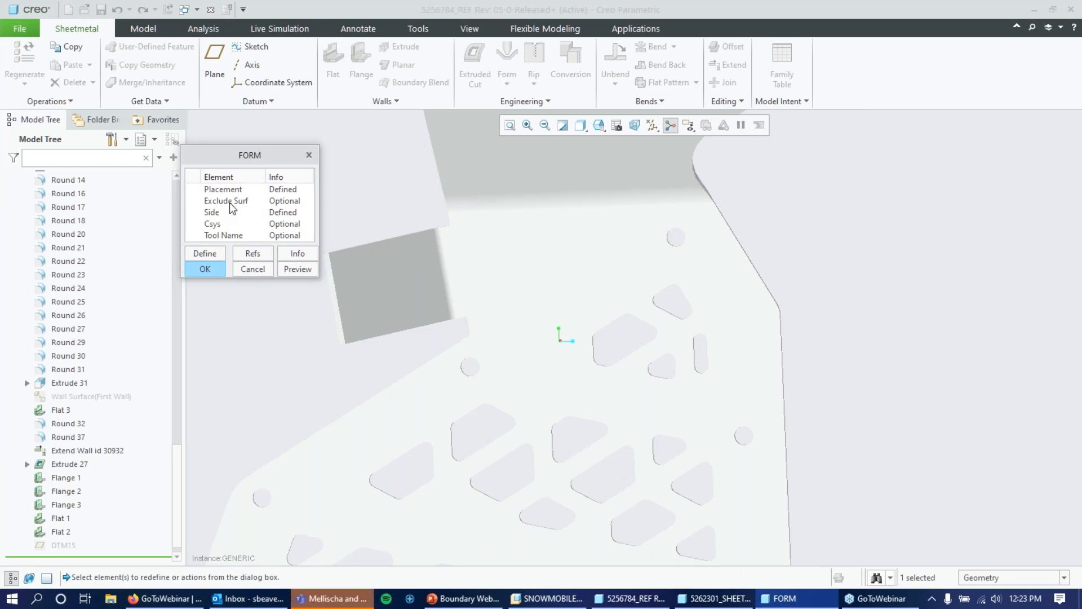
left_click(207, 269)
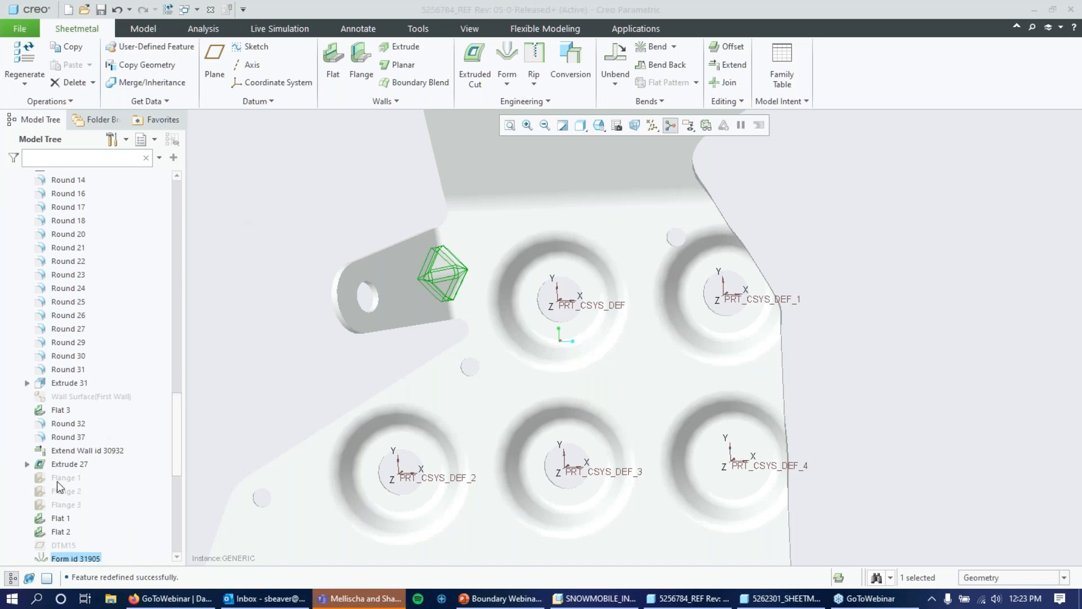
- Review the feature history of 5256784_REF in the model tree and examine the formed tab beside the round embosses
scroll(50, 495, "down", 2)
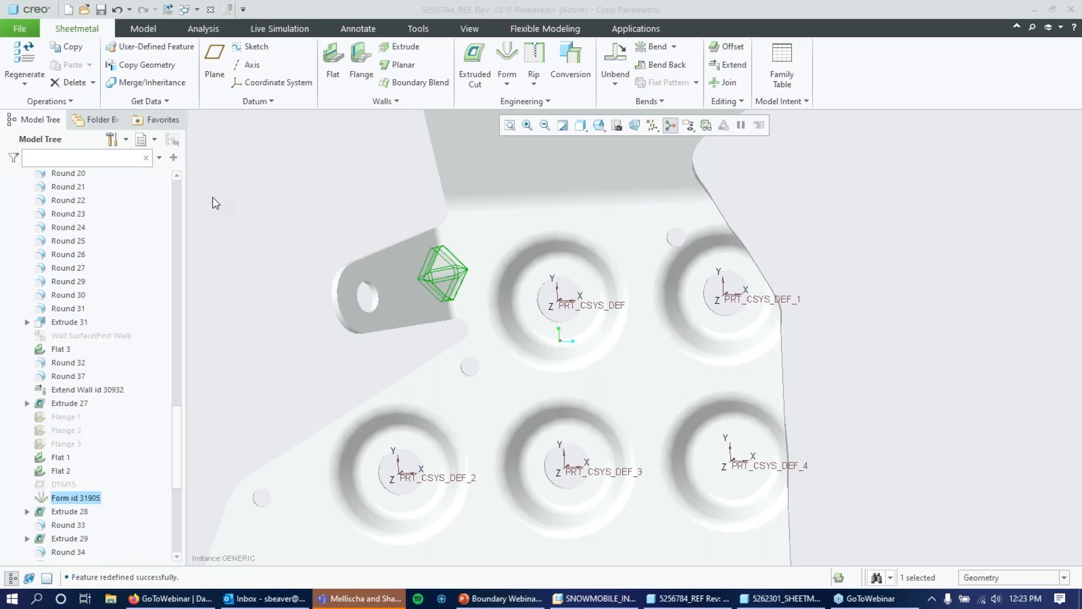
left_click(296, 191)
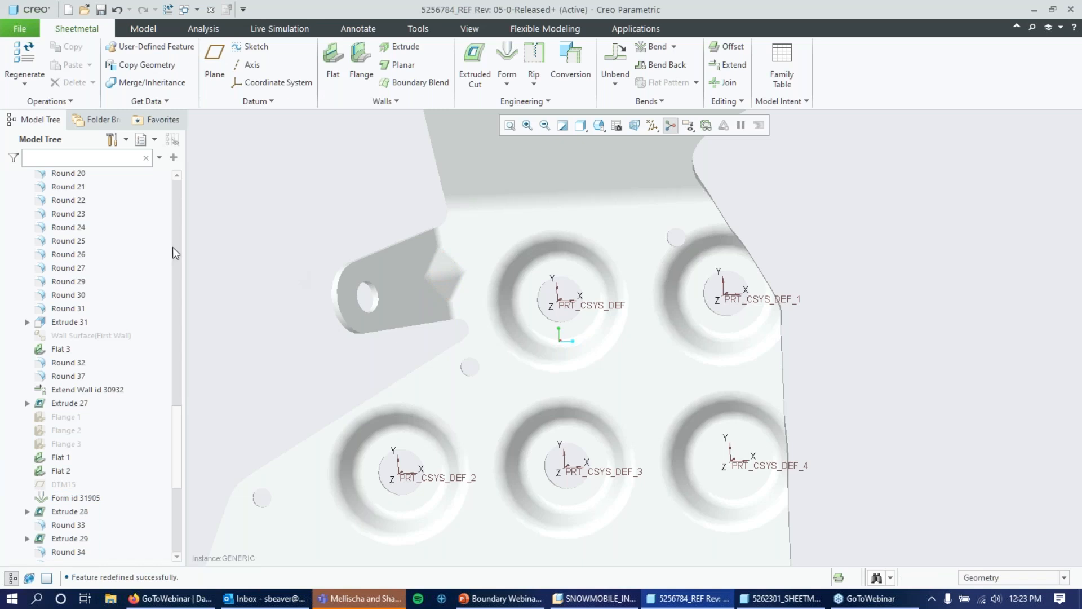
scroll(85, 389, "up", 15)
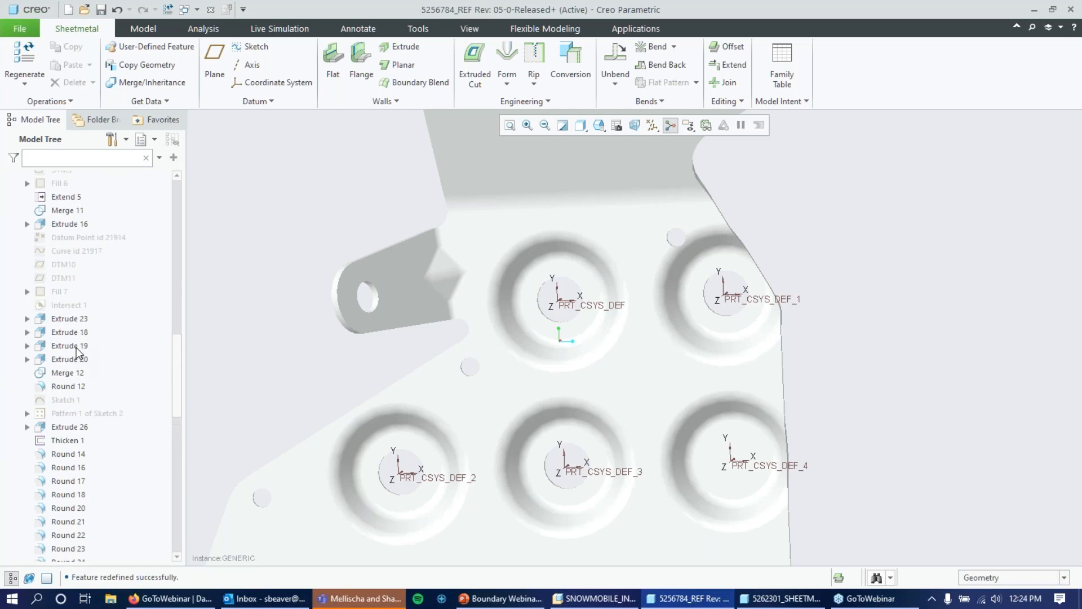
scroll(73, 341, "up", 2)
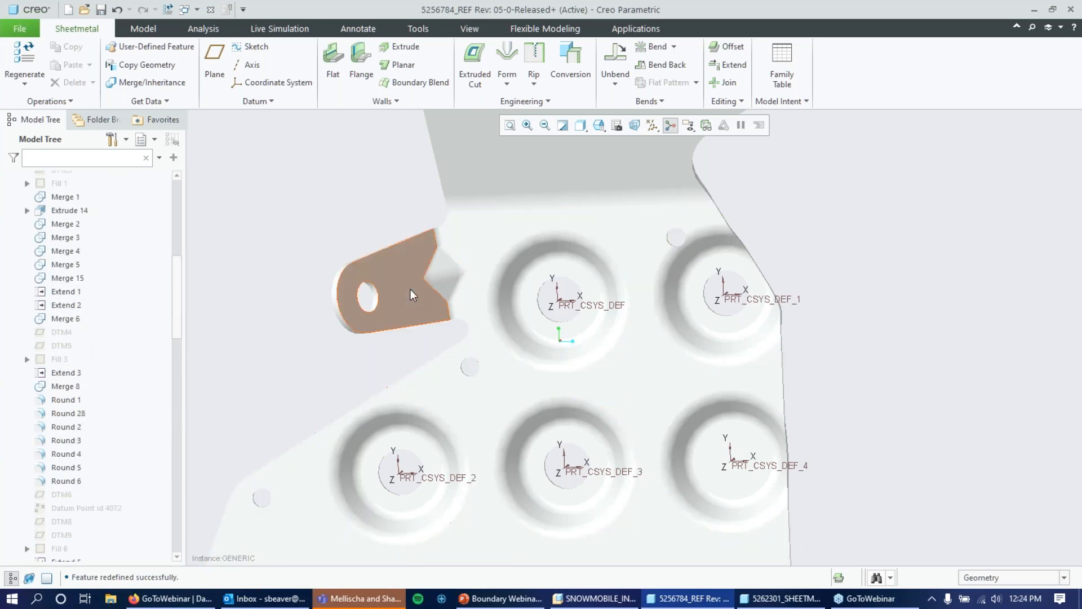
scroll(388, 291, "up", 3)
scroll(389, 291, "up", 1)
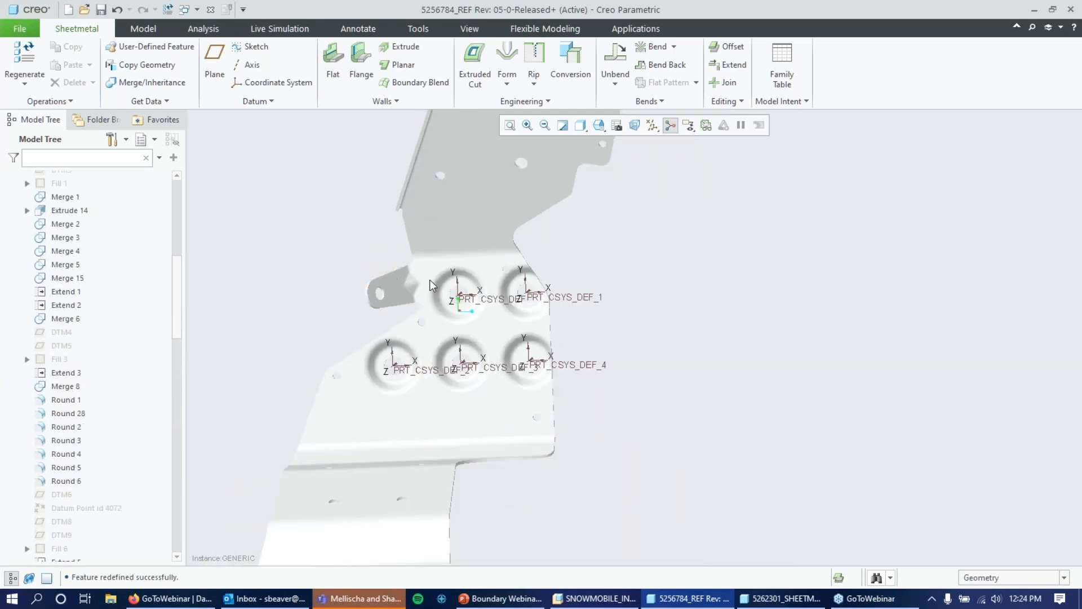
scroll(423, 281, "down", 4)
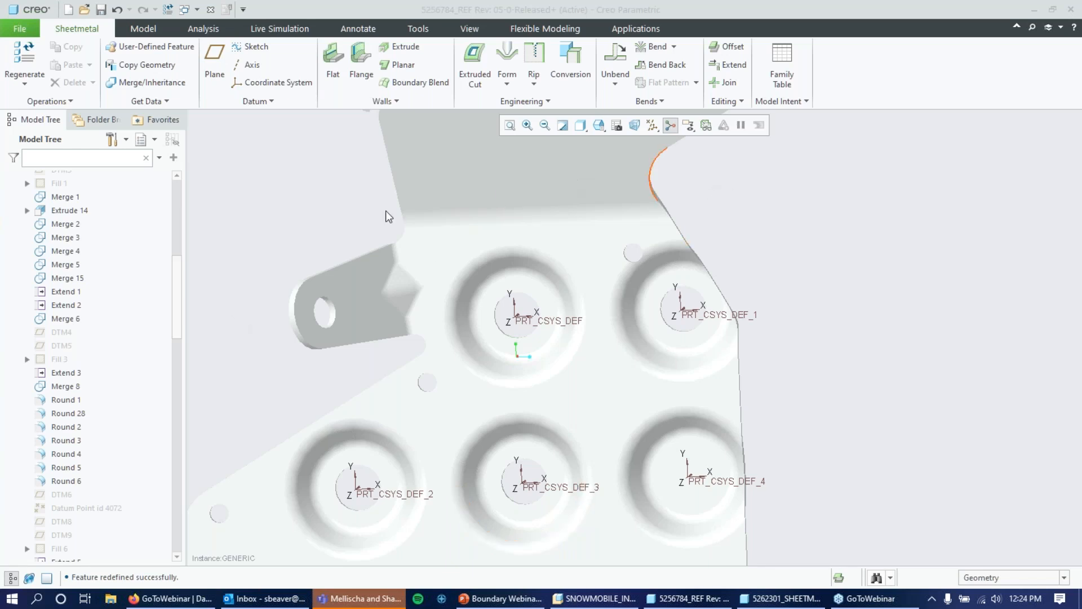
- Examine the part's lower bend and adjoining angled wall from the other side, highlighting the bend and wall surfaces
left_click(800, 194)
scroll(802, 199, "up", 3)
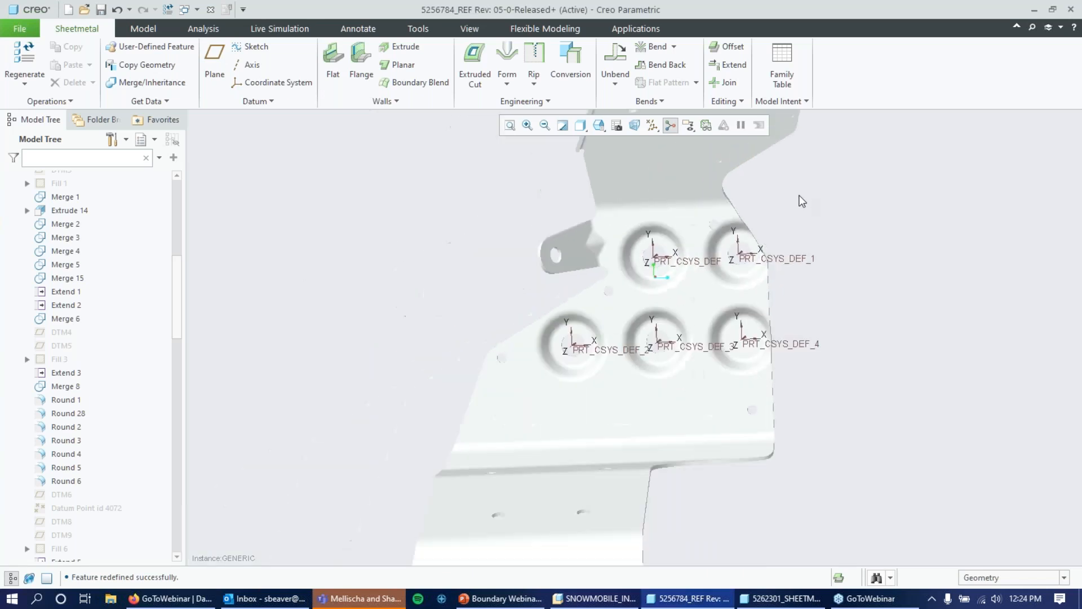
scroll(790, 313, "down", 2)
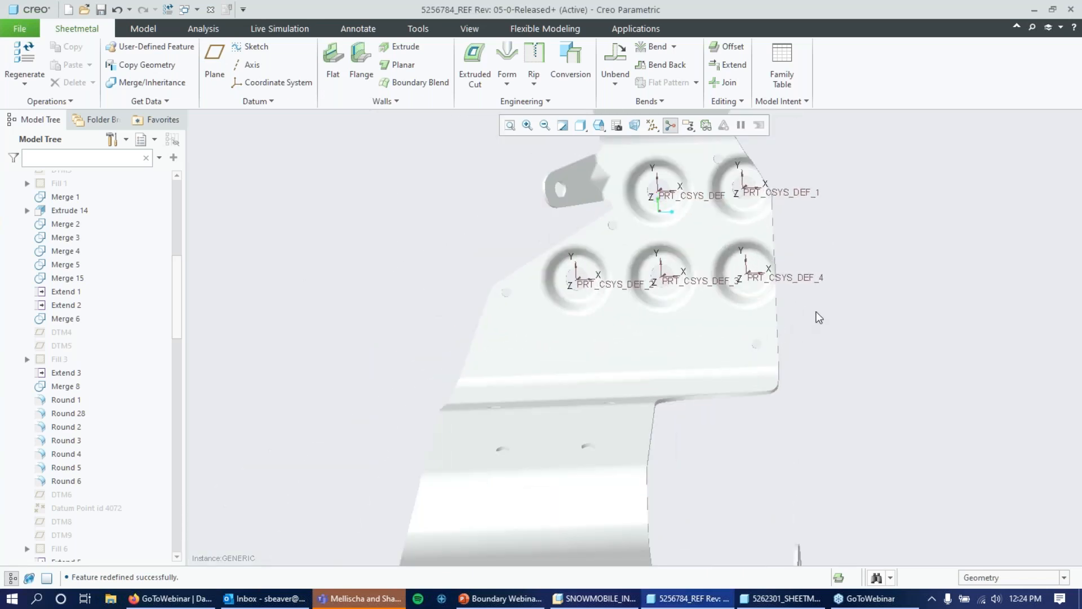
middle_click_drag(800, 343, 594, 517)
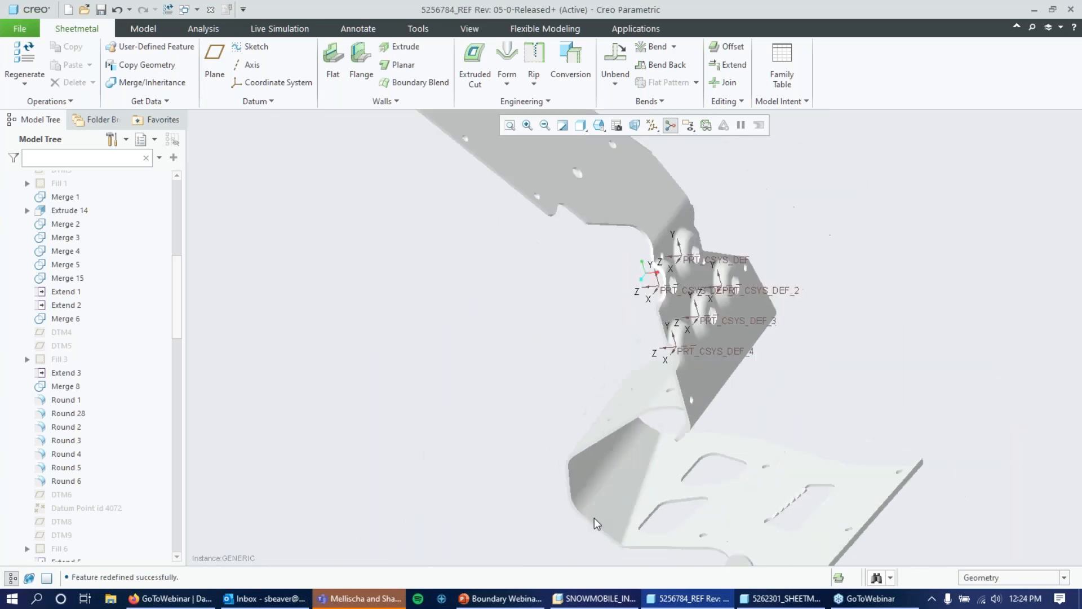
left_click(655, 469)
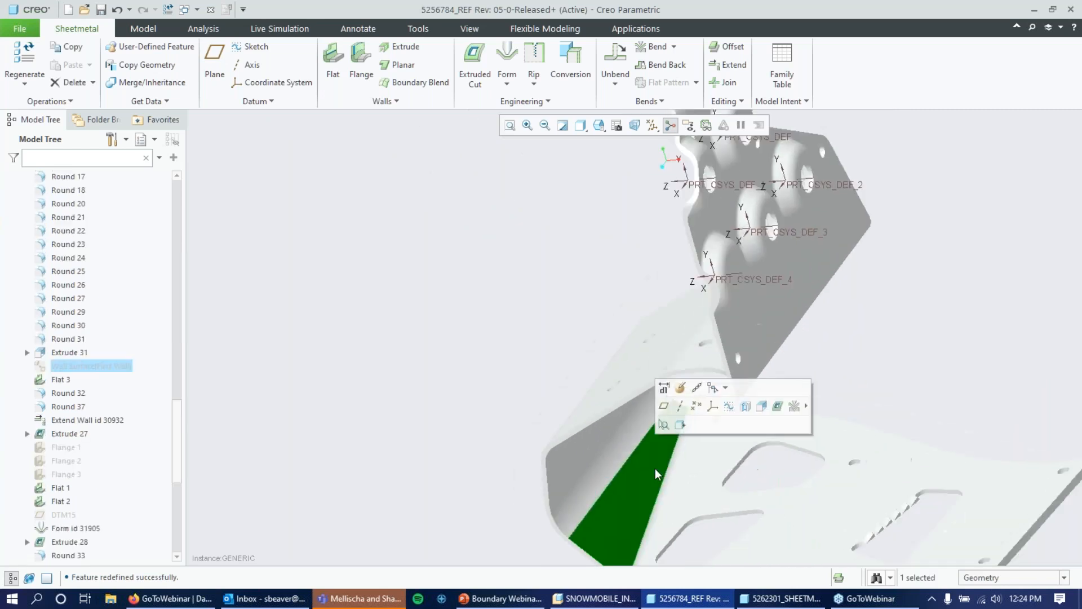
scroll(691, 311, "up", 5)
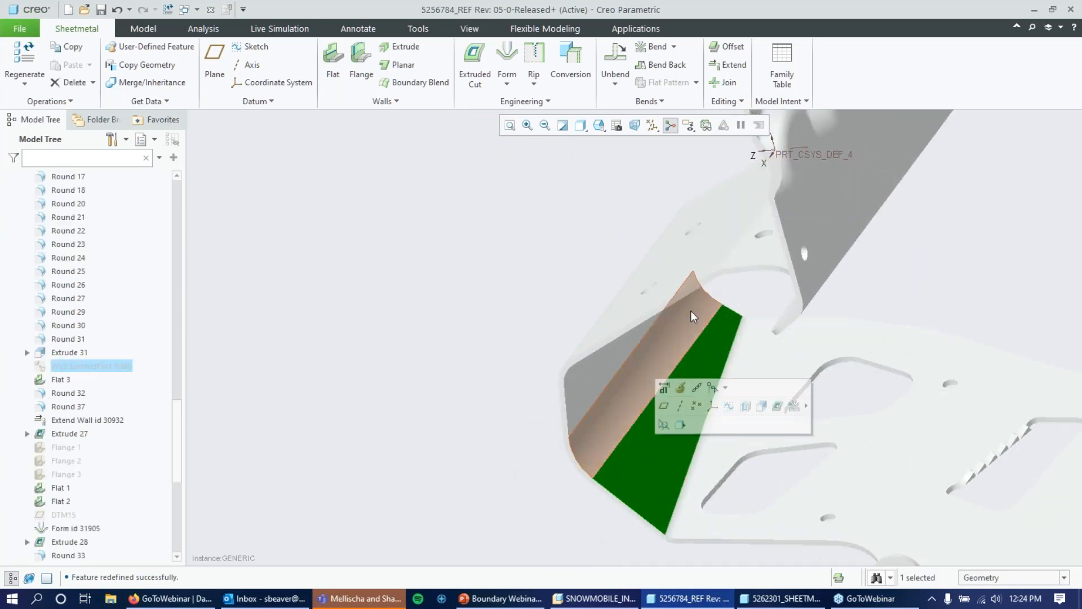
middle_click_drag(691, 312, 539, 326)
scroll(539, 326, "down", 3)
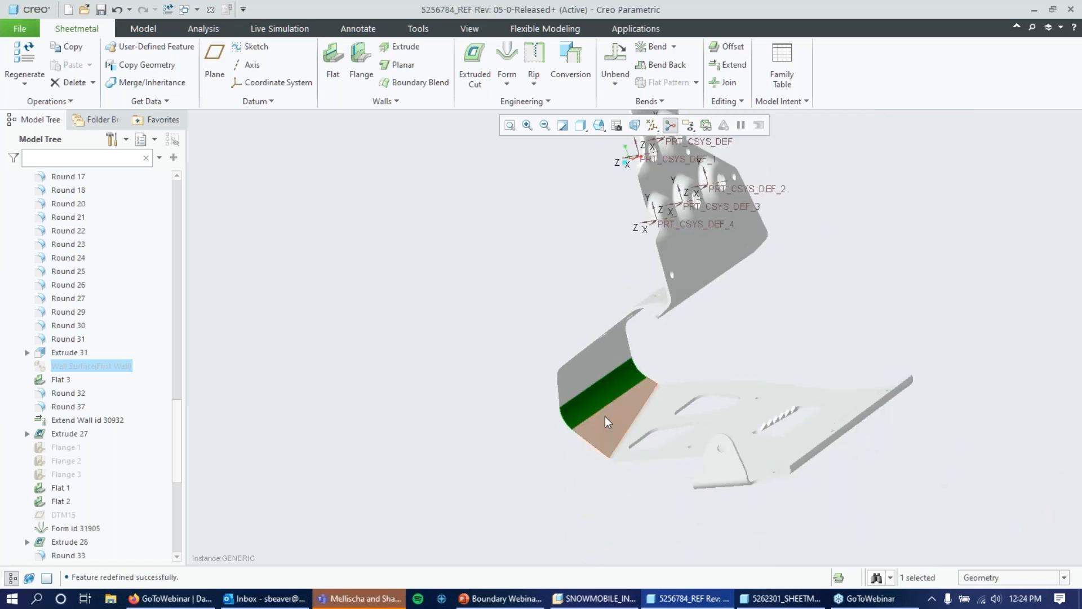
- Clear the selection, regenerate the part and show its flat pattern preview over the middle of the model
left_click(479, 195)
key("ctrl+g")
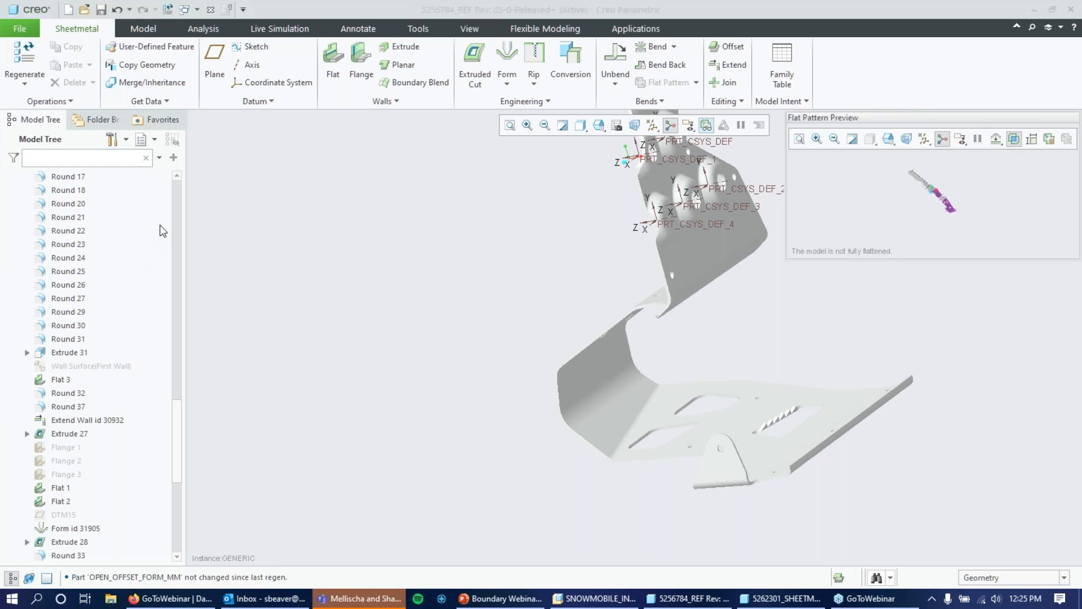
left_click_drag(857, 117, 549, 236)
scroll(620, 308, "up", 5)
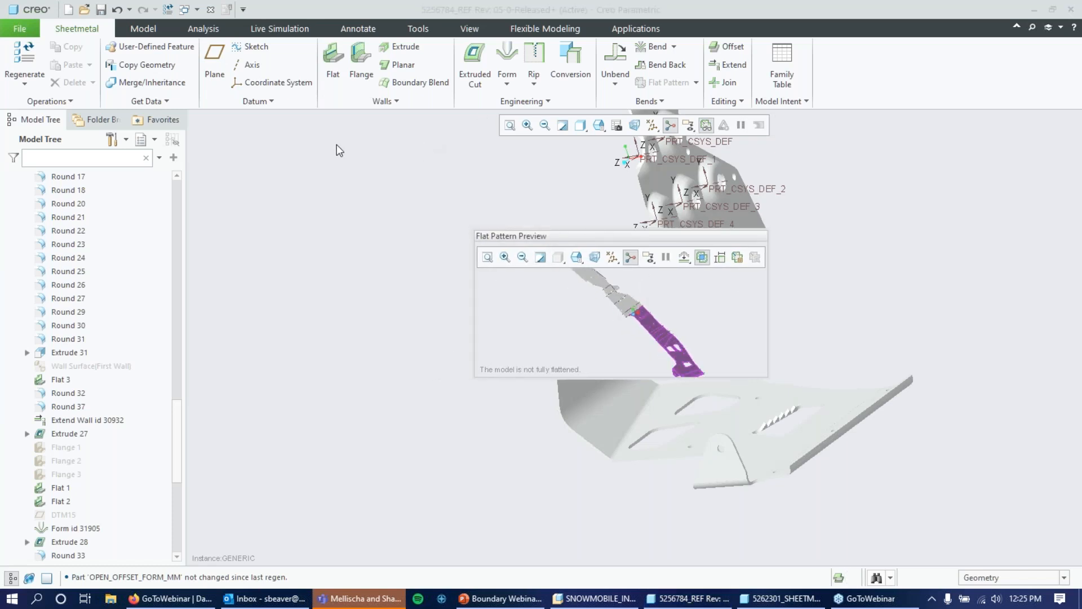
- Inspect the upper walls and the small tab in the flat pattern preview
scroll(652, 349, "up", 2)
scroll(609, 293, "down", 3)
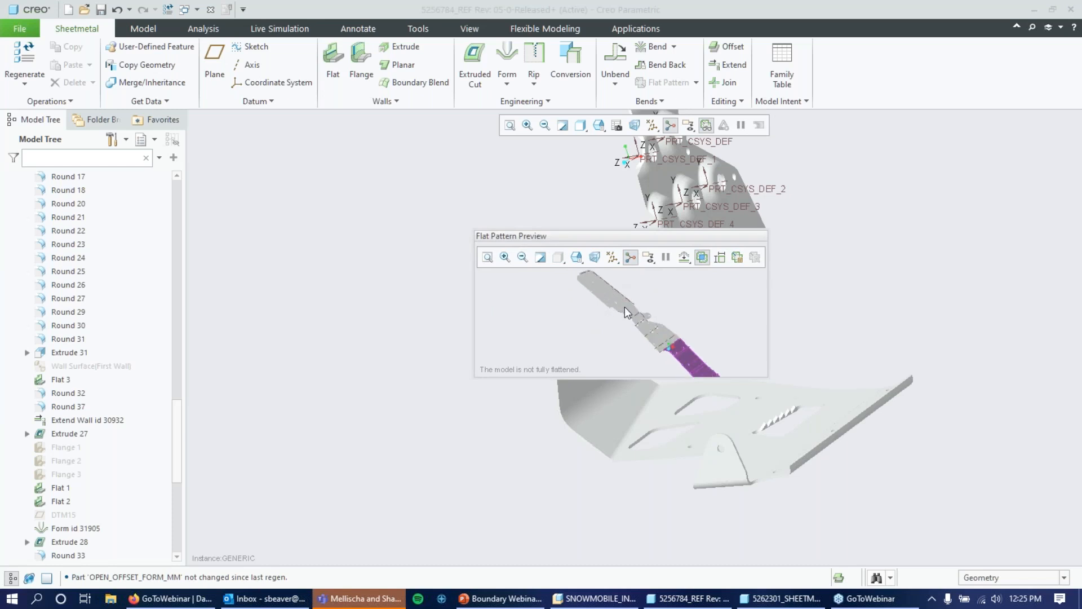
scroll(626, 310, "up", 2)
scroll(626, 307, "down", 2)
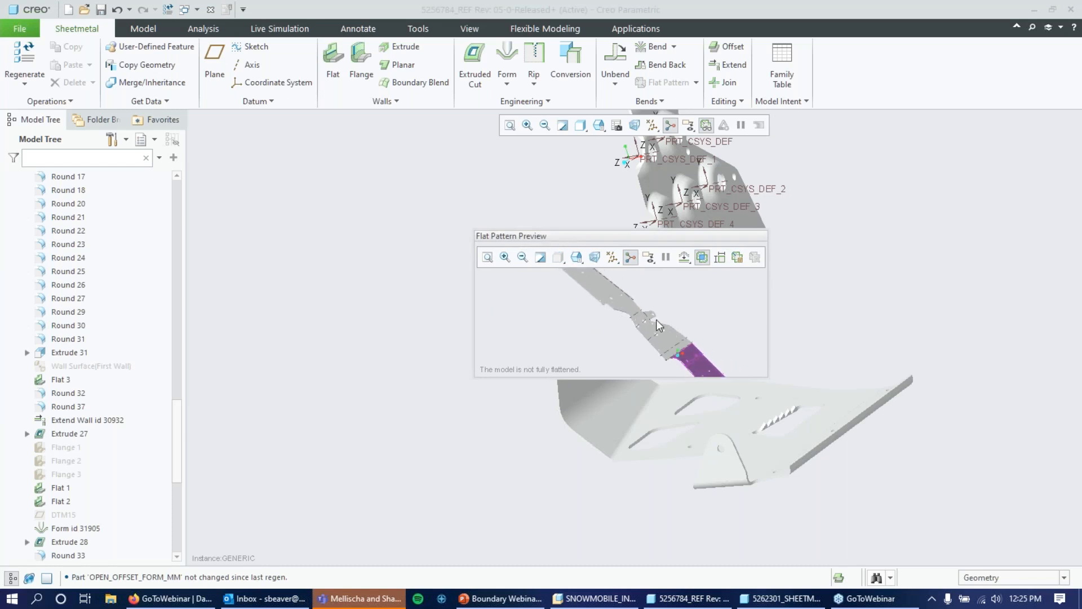
scroll(621, 316, "up", 2)
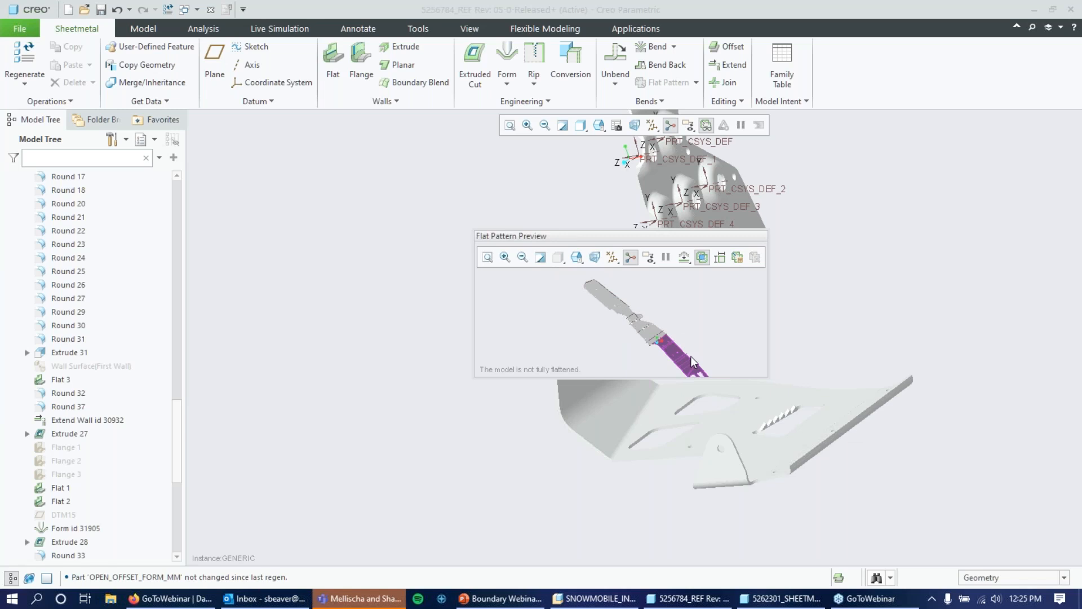
scroll(695, 305, "up", 1)
- Inspect the purple lower section of the flat pattern preview, including its bend lines, cutouts and end flange
scroll(708, 337, "down", 5)
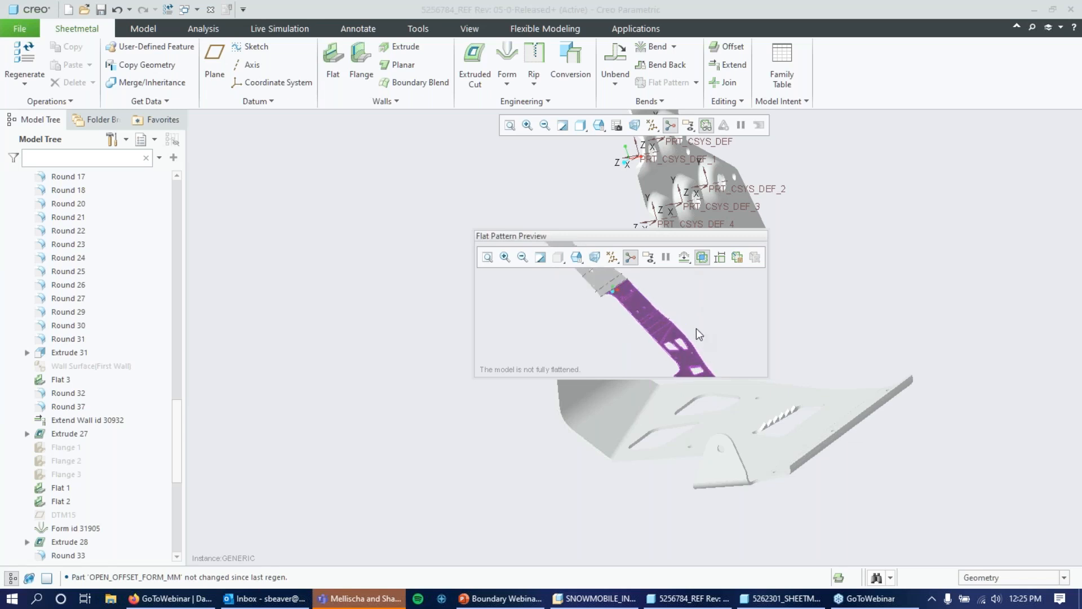
scroll(698, 290, "down", 2)
scroll(686, 307, "up", 2)
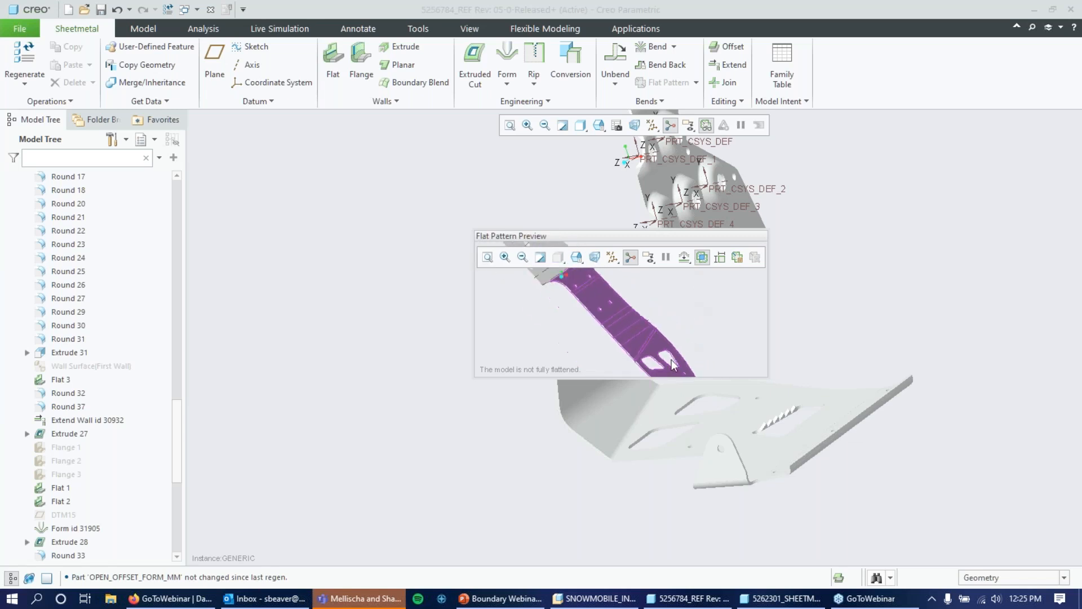
scroll(692, 332, "up", 2)
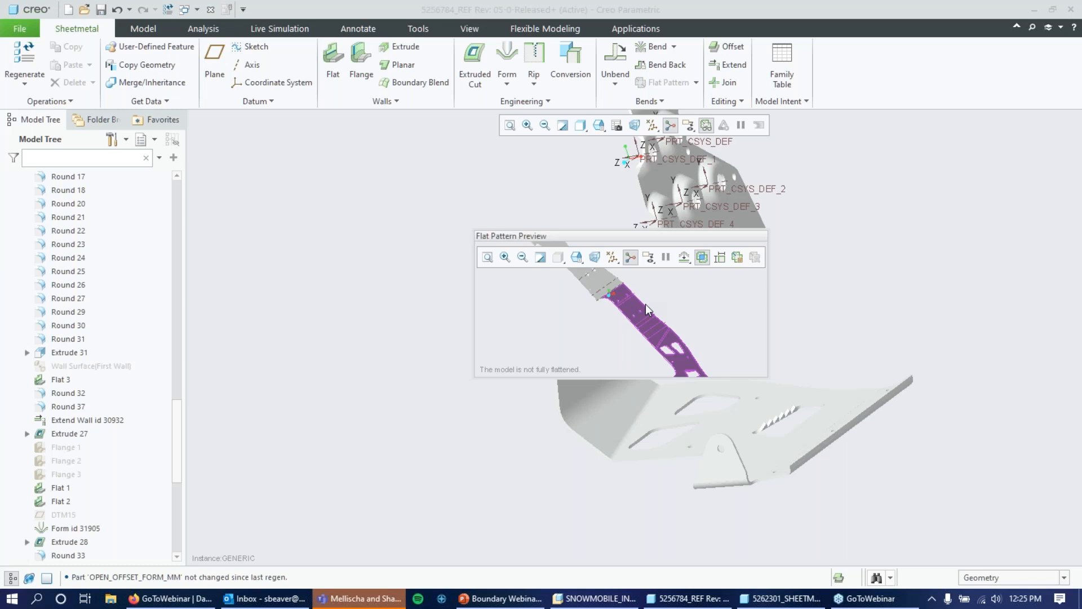
scroll(678, 315, "down", 1)
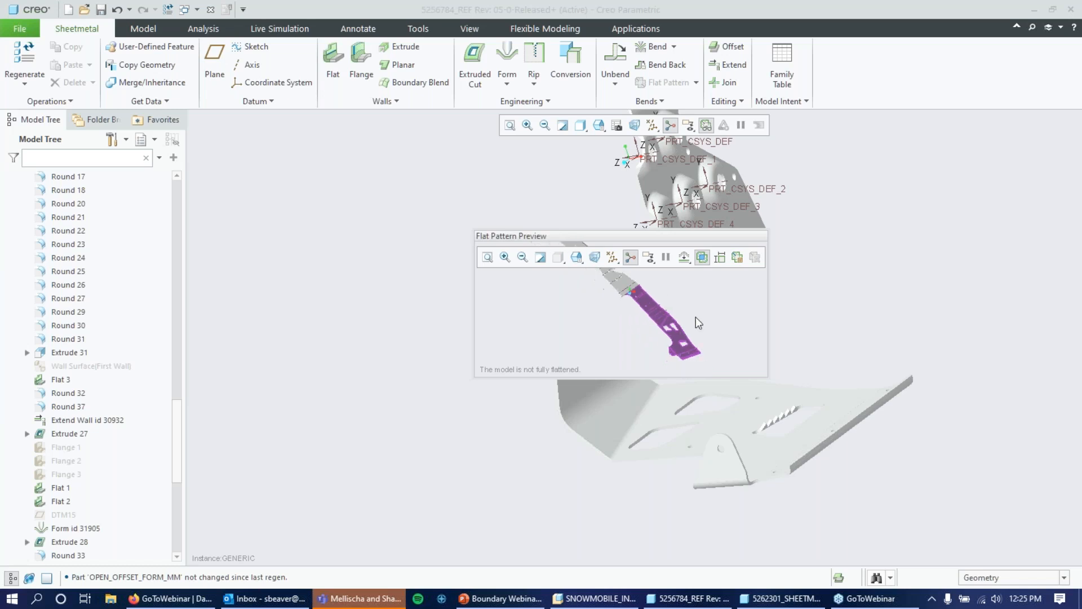
scroll(689, 344, "down", 2)
scroll(689, 344, "down", 1)
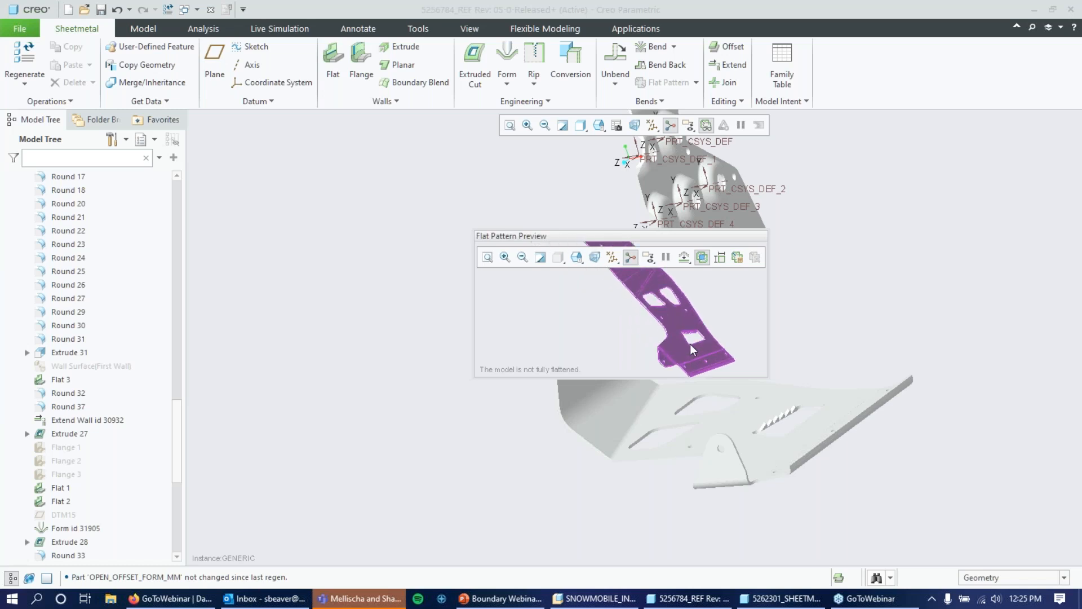
scroll(725, 319, "down", 2)
middle_click_drag(718, 317, 720, 333)
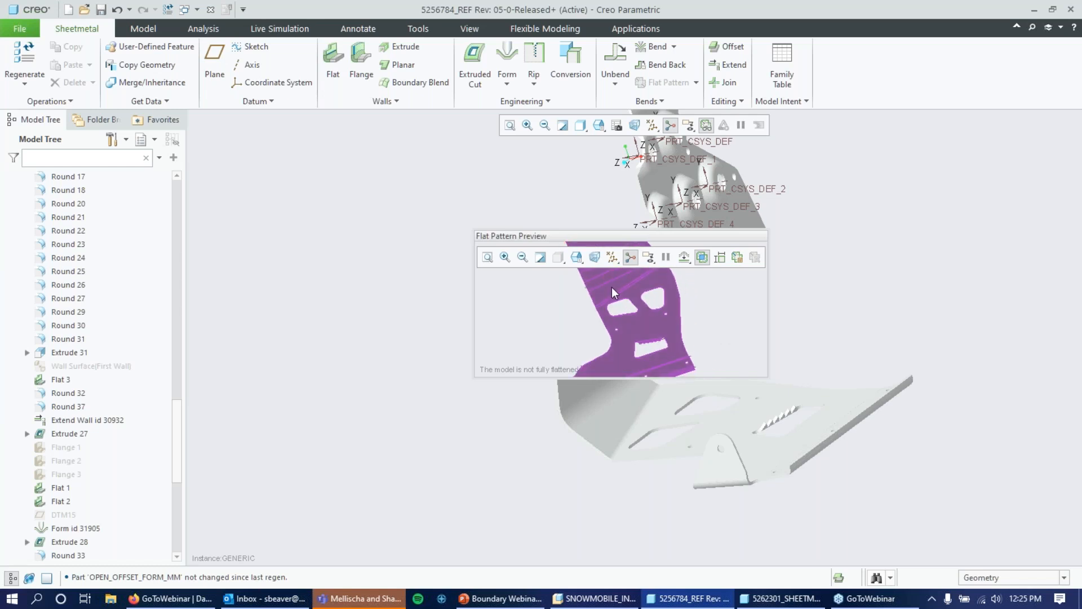
scroll(611, 287, "up", 2)
scroll(723, 324, "up", 2)
scroll(648, 293, "down", 2)
scroll(648, 293, "down", 2)
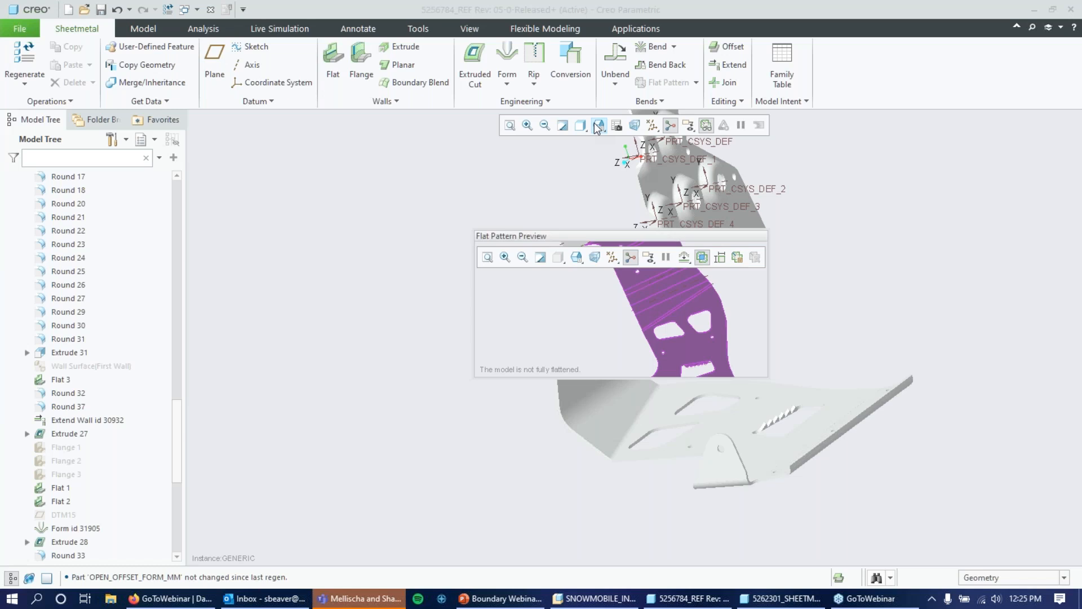
- Move the flat pattern preview below the embossed wall and select the form surface at the tab's bend
left_click_drag(596, 249, 546, 435)
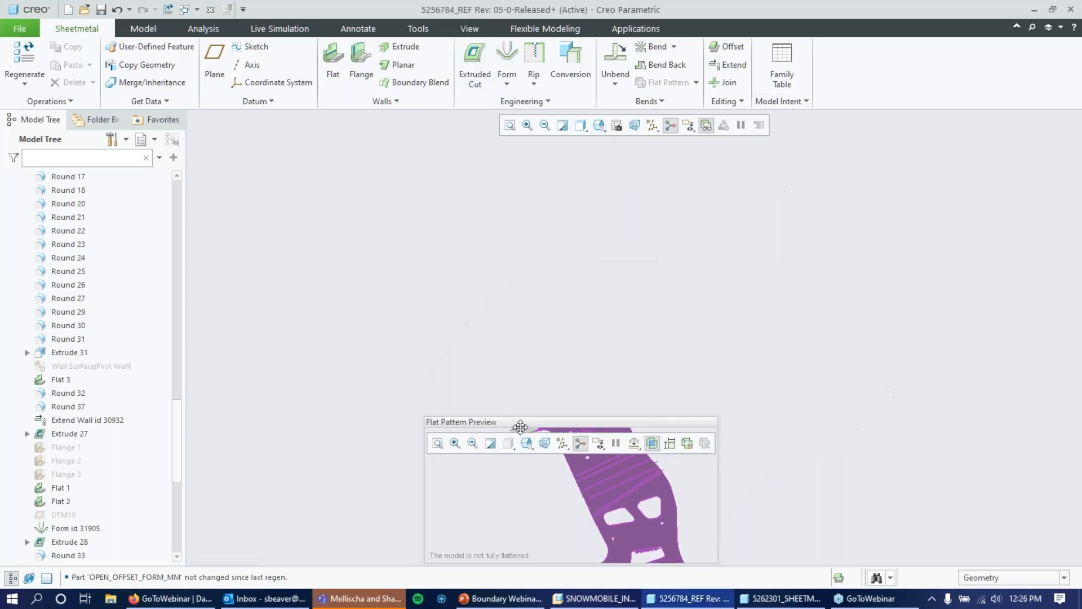
middle_click_drag(790, 321, 810, 322)
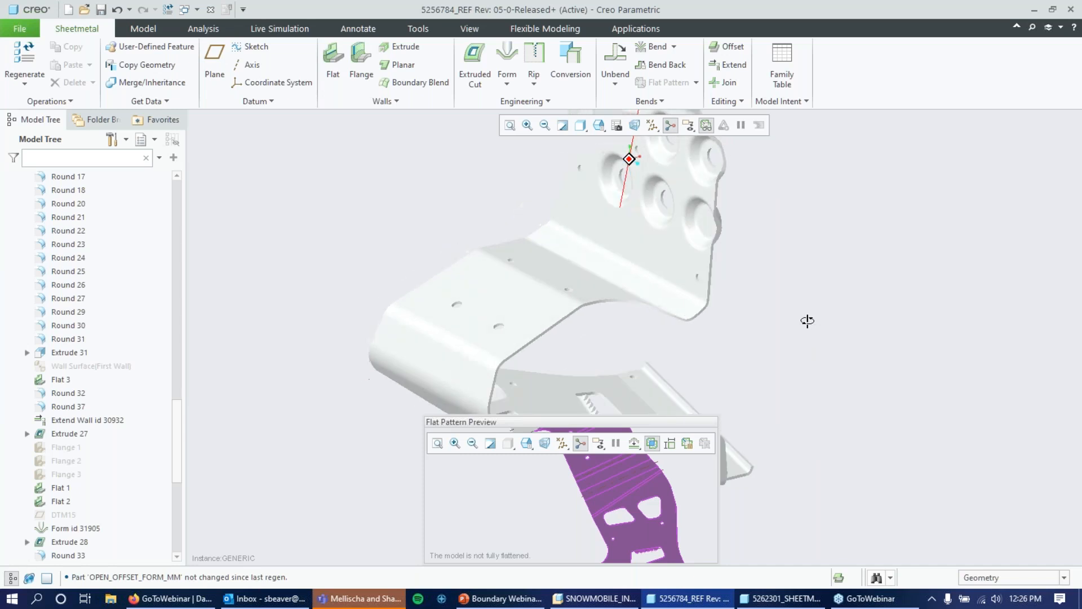
scroll(713, 291, "up", 2)
scroll(643, 170, "down", 4)
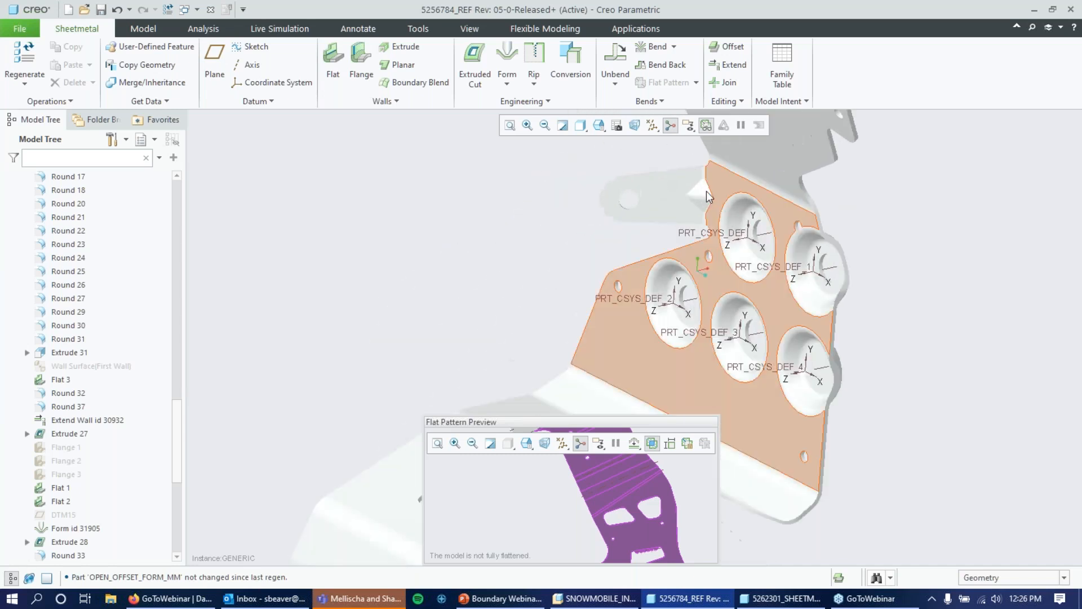
left_click(700, 196)
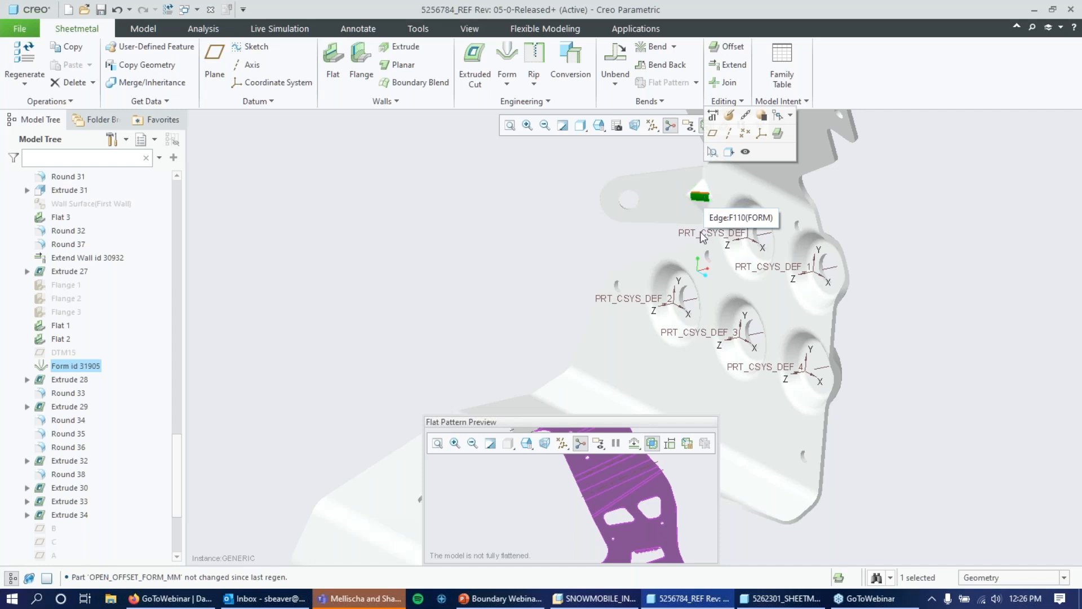
scroll(812, 174, "down", 3)
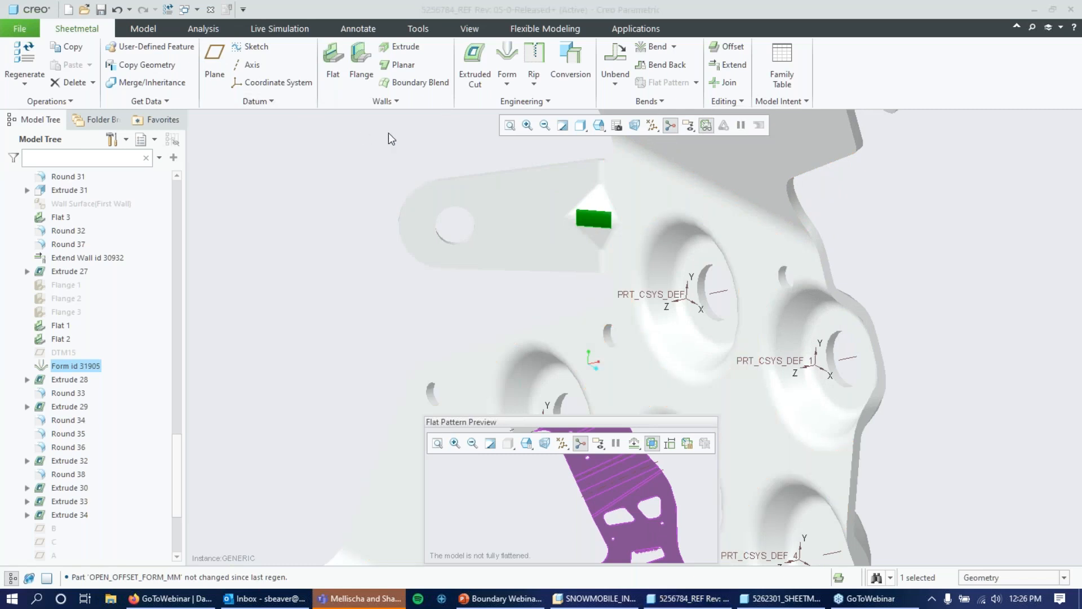
- Open the definition of Form id 31905, preview the form on the tab's bend and accept the definition
right_click(72, 366)
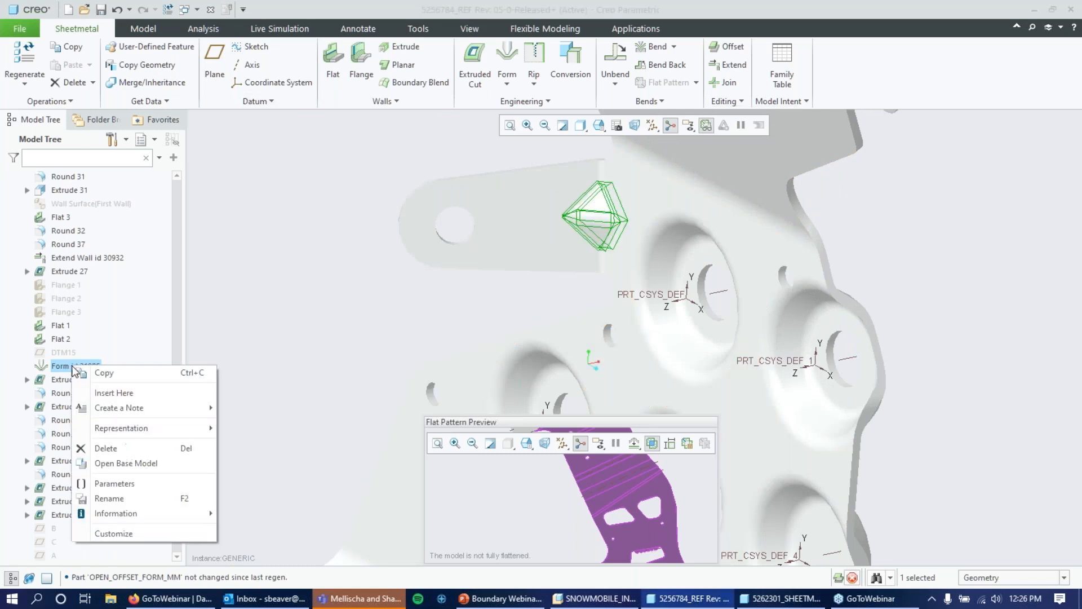
left_click(99, 305)
left_click_drag(1003, 120, 270, 153)
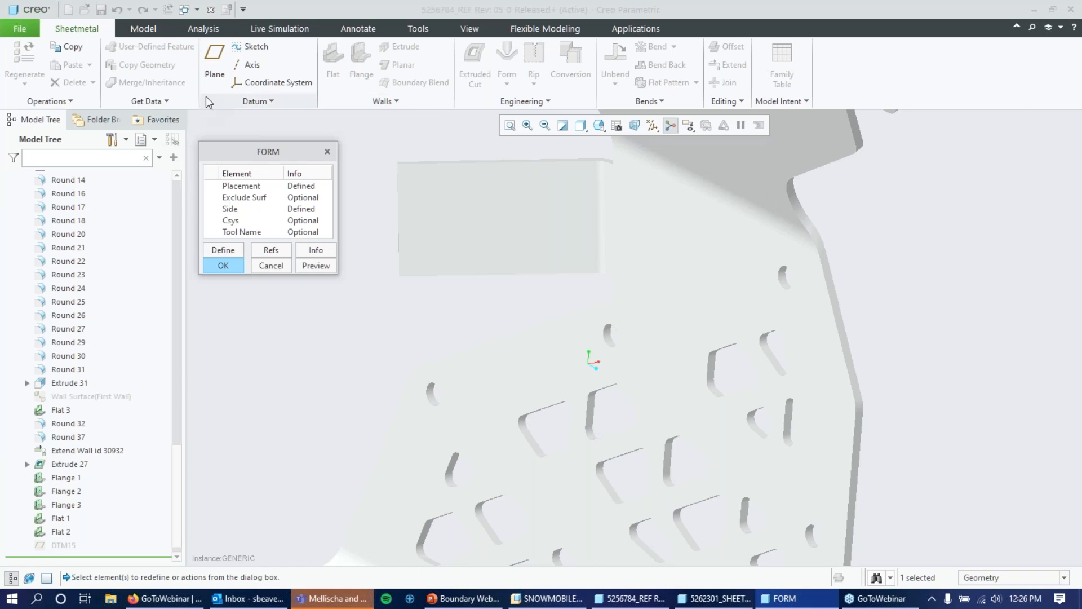
left_click_drag(279, 151, 292, 241)
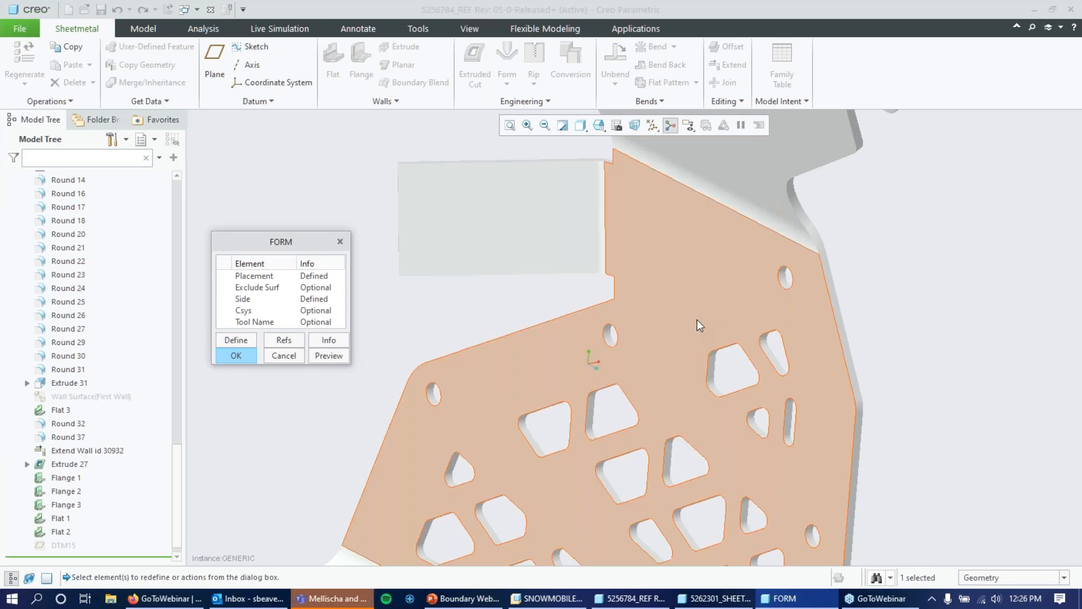
scroll(697, 319, "up", 3)
scroll(651, 281, "down", 2)
scroll(651, 287, "down", 2)
left_click_drag(297, 242, 327, 173)
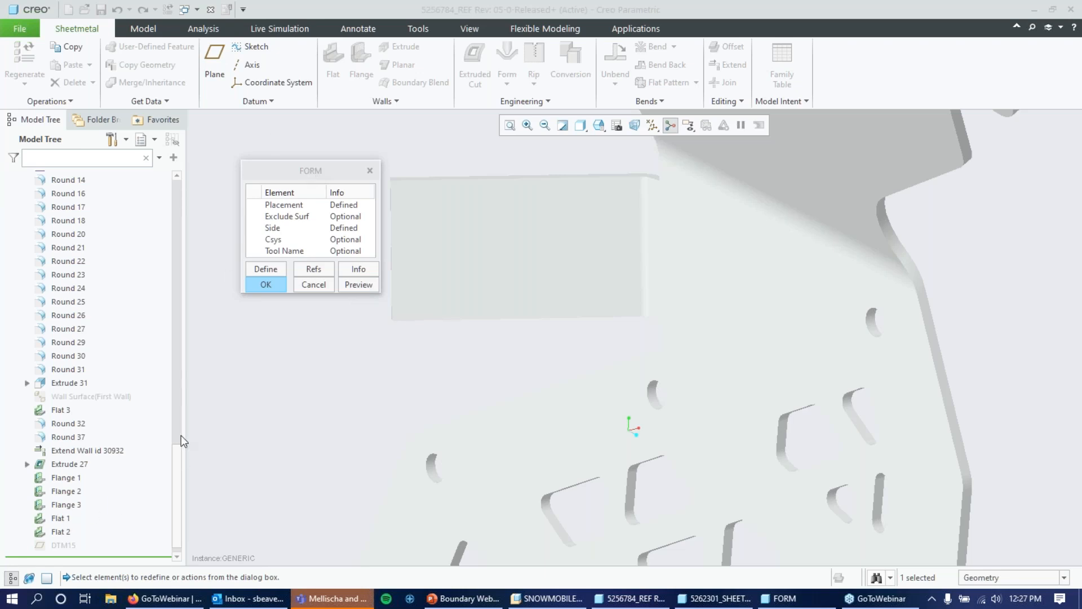
left_click(358, 284)
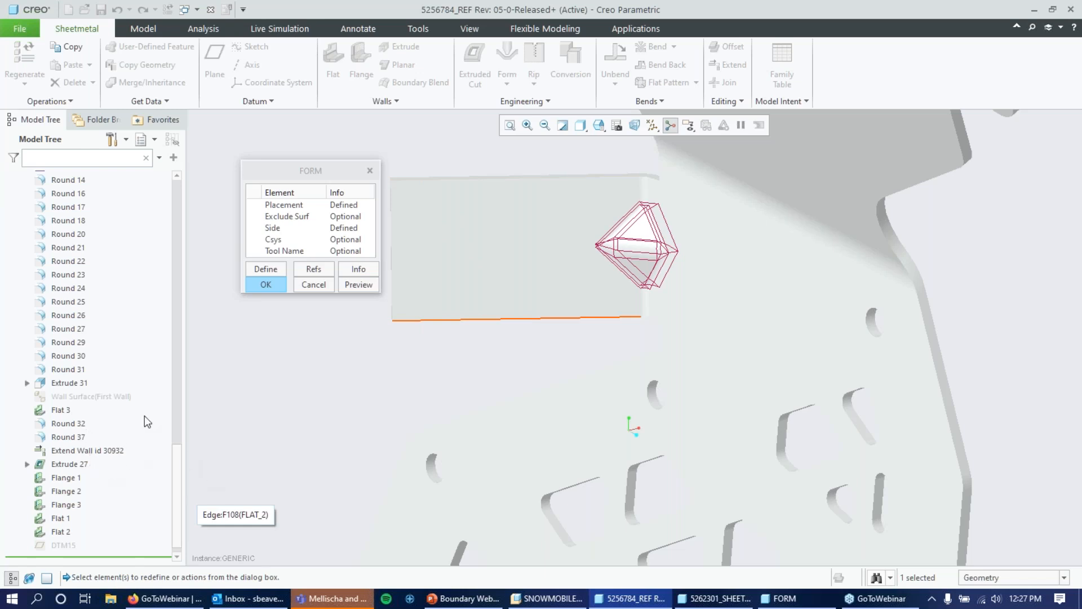
left_click(266, 284)
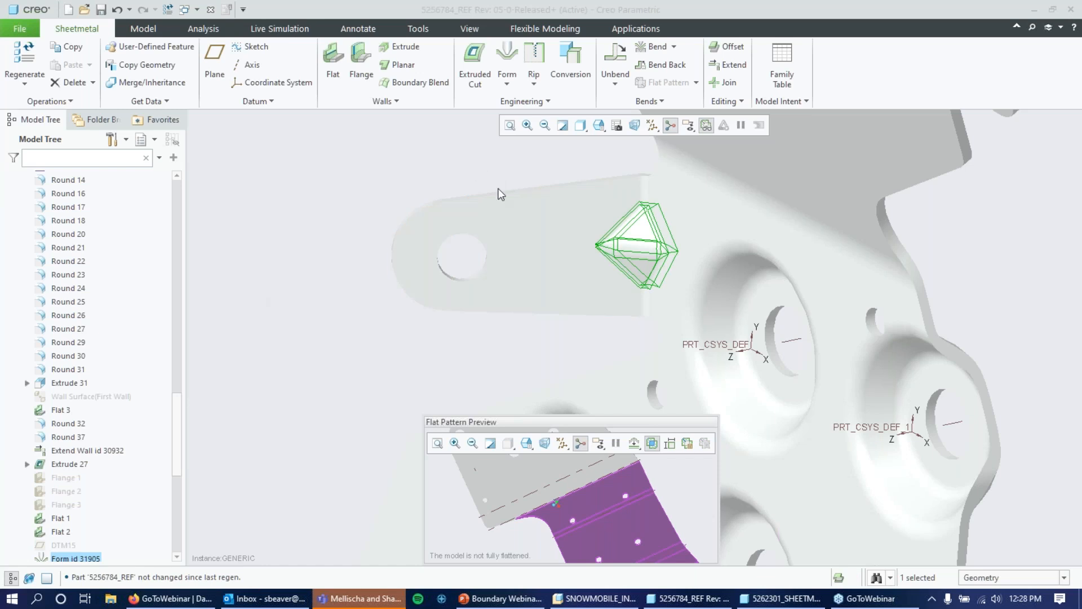
left_click_drag(646, 424, 745, 171)
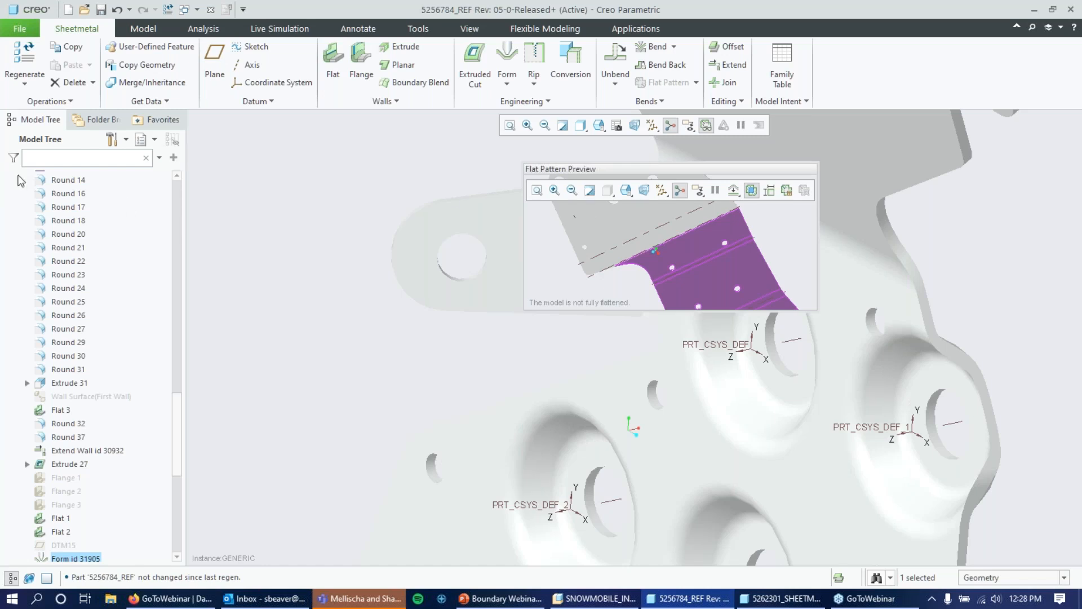
left_click_drag(640, 166, 636, 265)
scroll(702, 482, "up", 2)
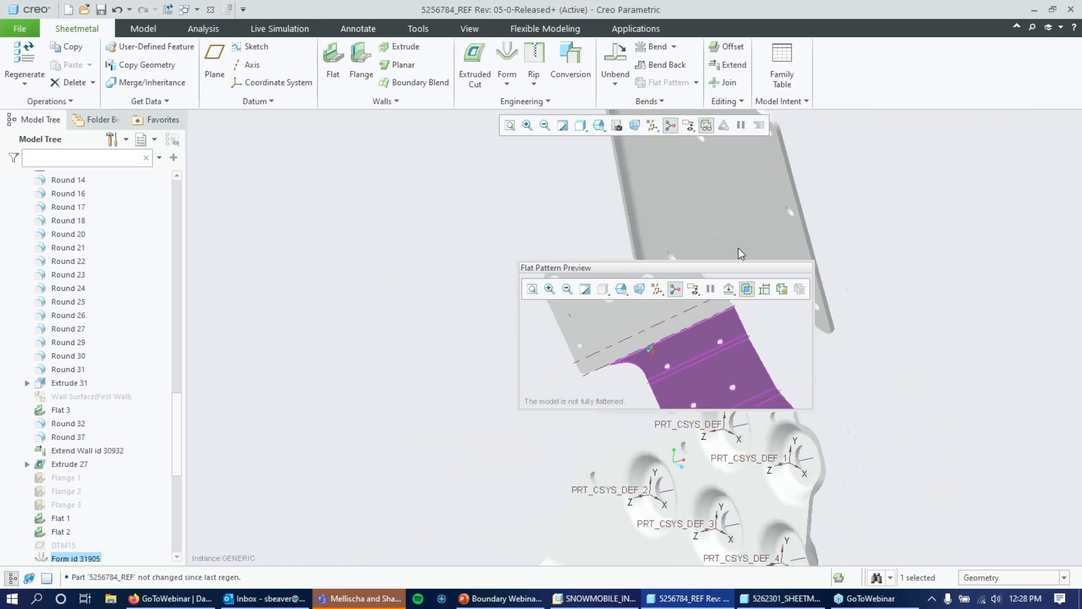
scroll(733, 217, "up", 2)
- Switch to the SNOWMOBILE_INDY_800 assembly and open the chassis subassembly 0113324_STARTING.ASM in its own window
left_click(613, 602)
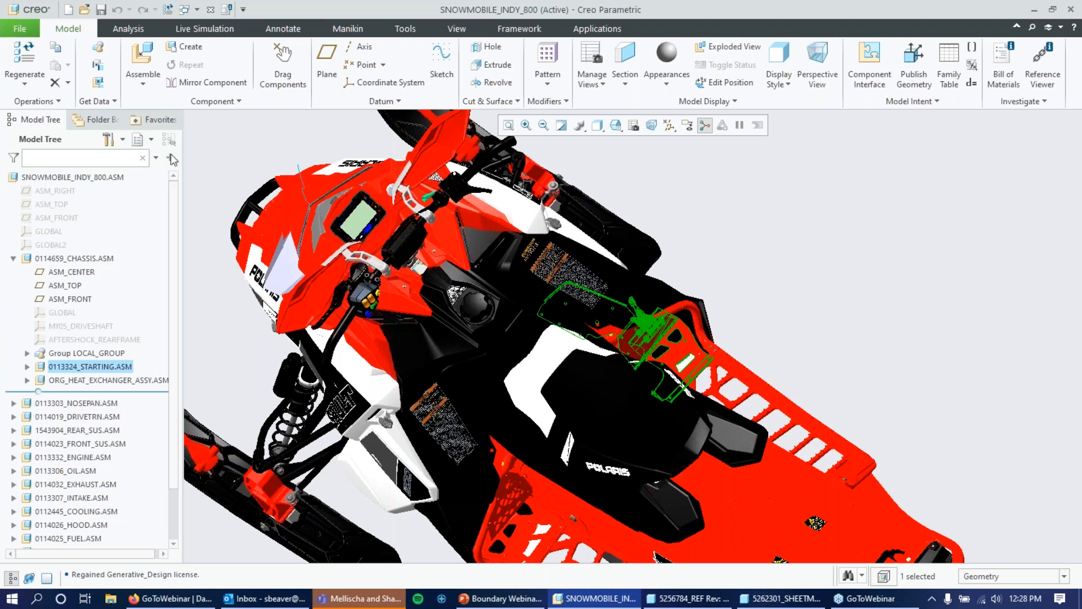
left_click(66, 264)
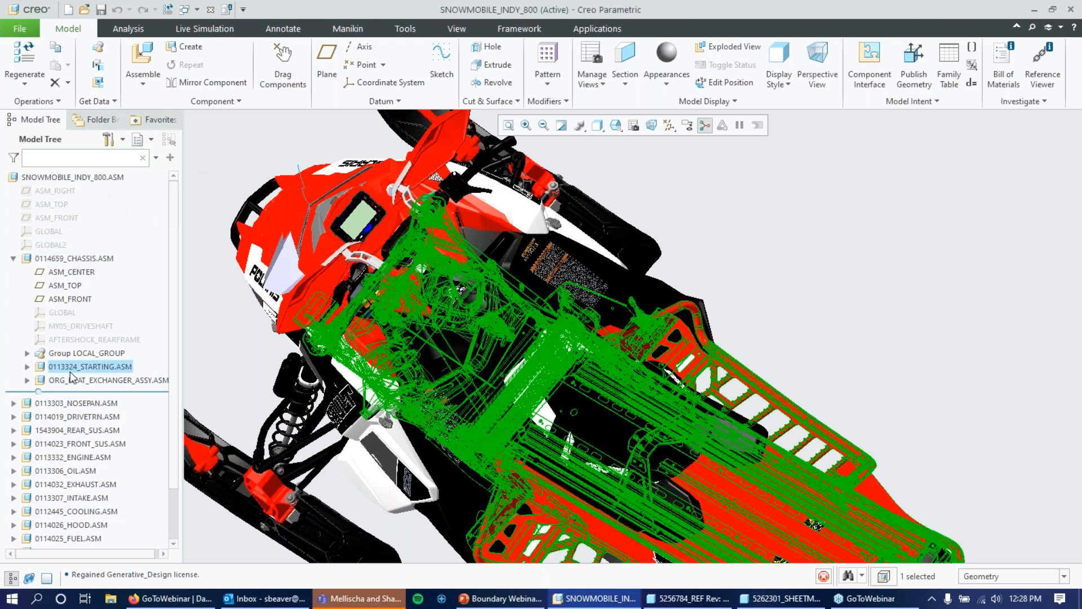
left_click(95, 309)
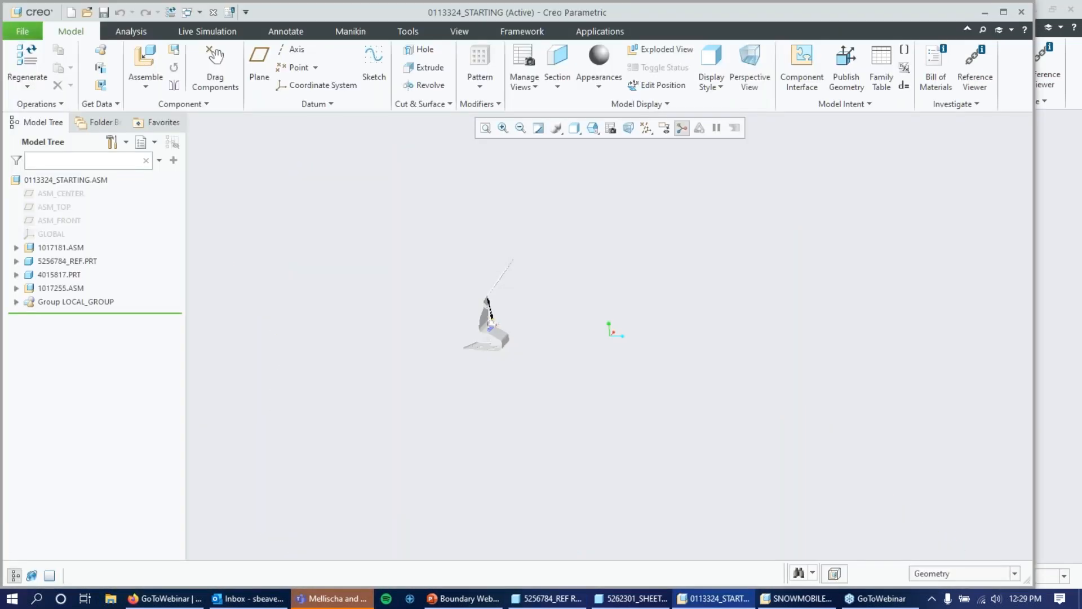
scroll(569, 290, "up", 2)
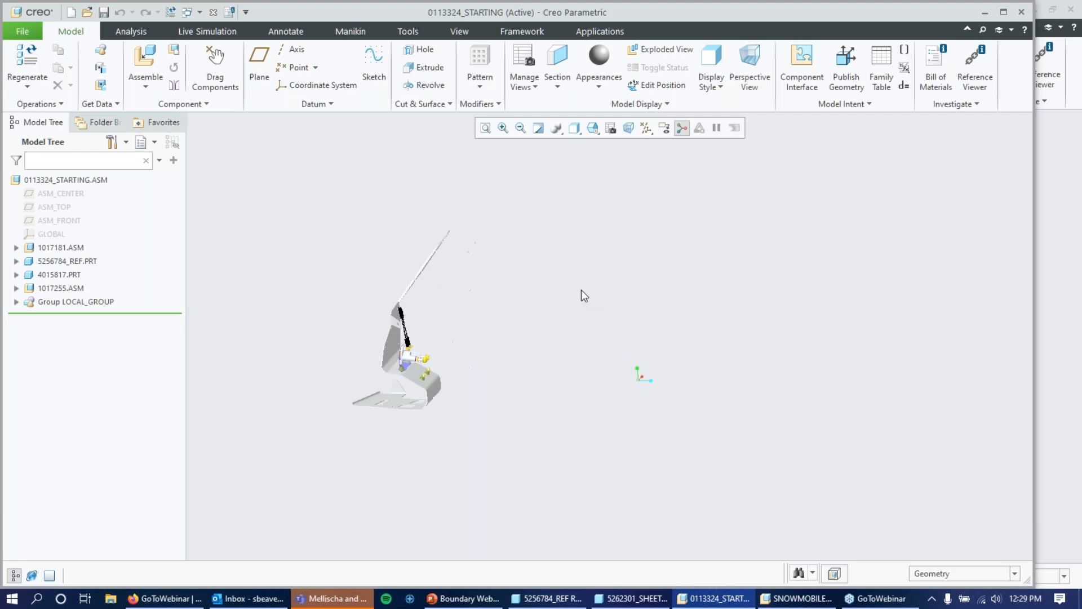
scroll(589, 297, "up", 2)
middle_click_drag(576, 294, 482, 297)
scroll(424, 290, "up", 2)
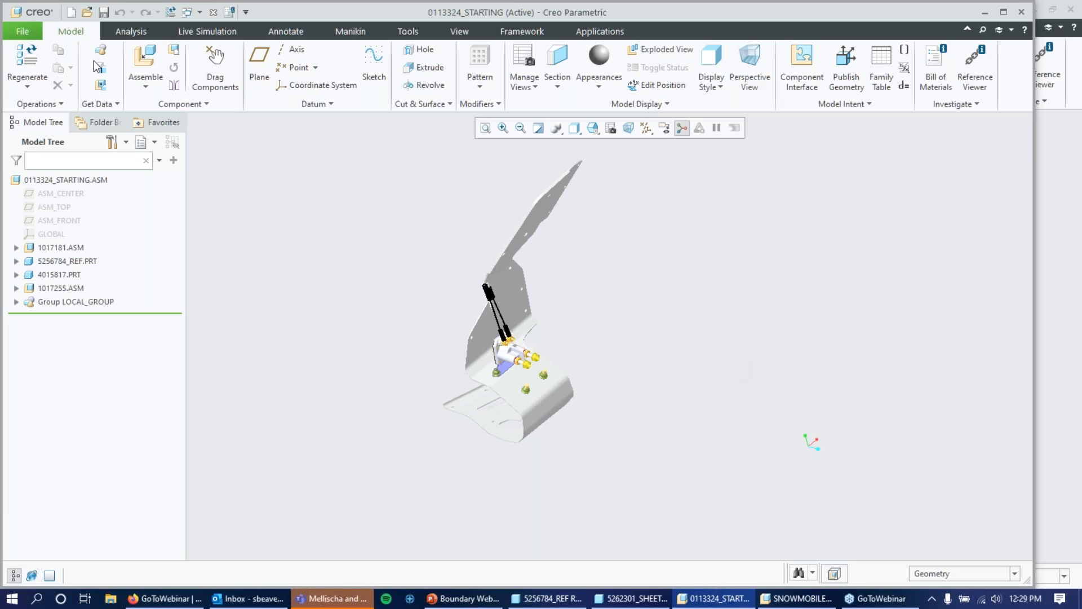
- Assemble a new component, filtering the files to SolidWorks assemblies and choosing Battery_Assem_SWX.SLDASM
left_click(143, 60)
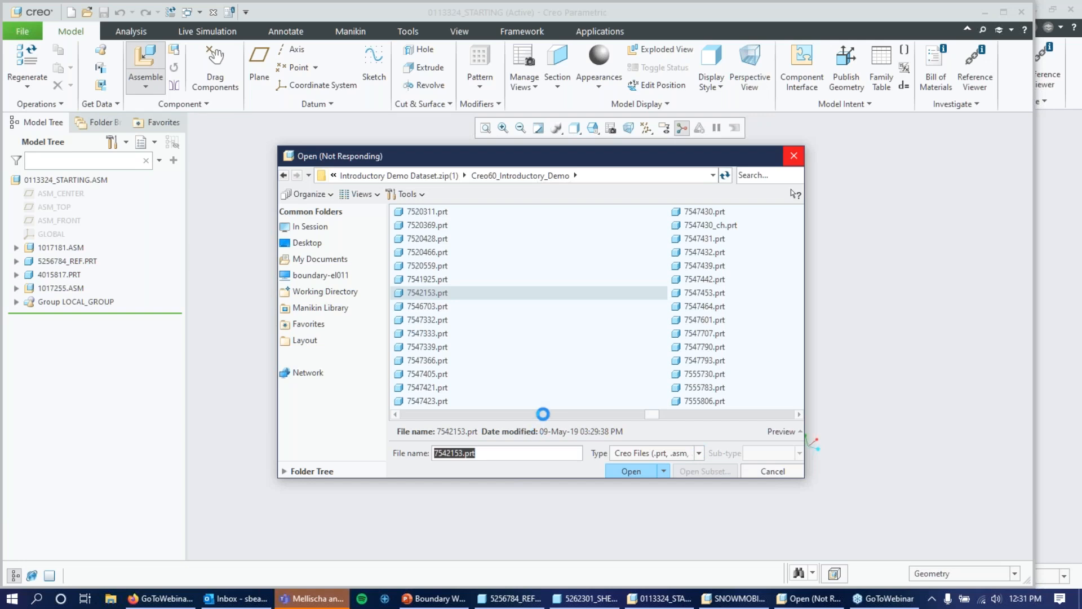
left_click_drag(729, 163, 705, 205)
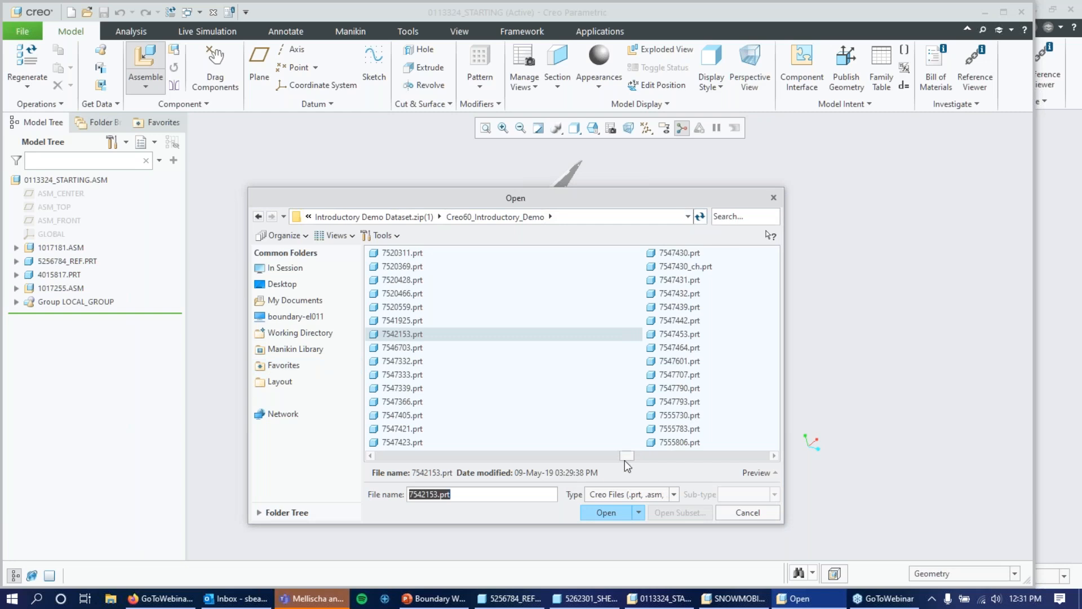
left_click(643, 495)
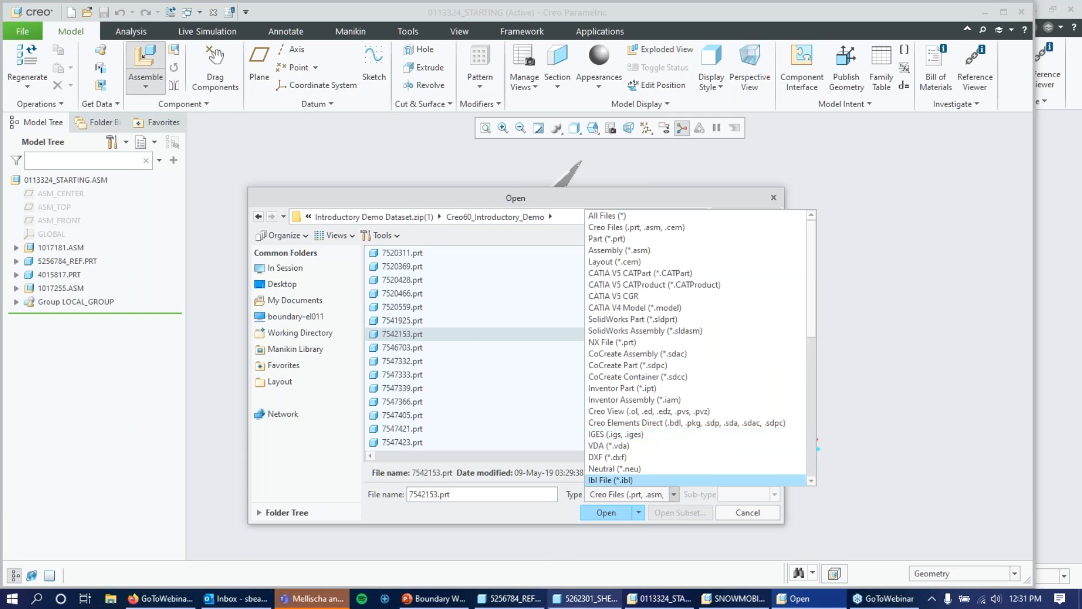
scroll(699, 301, "down", 1)
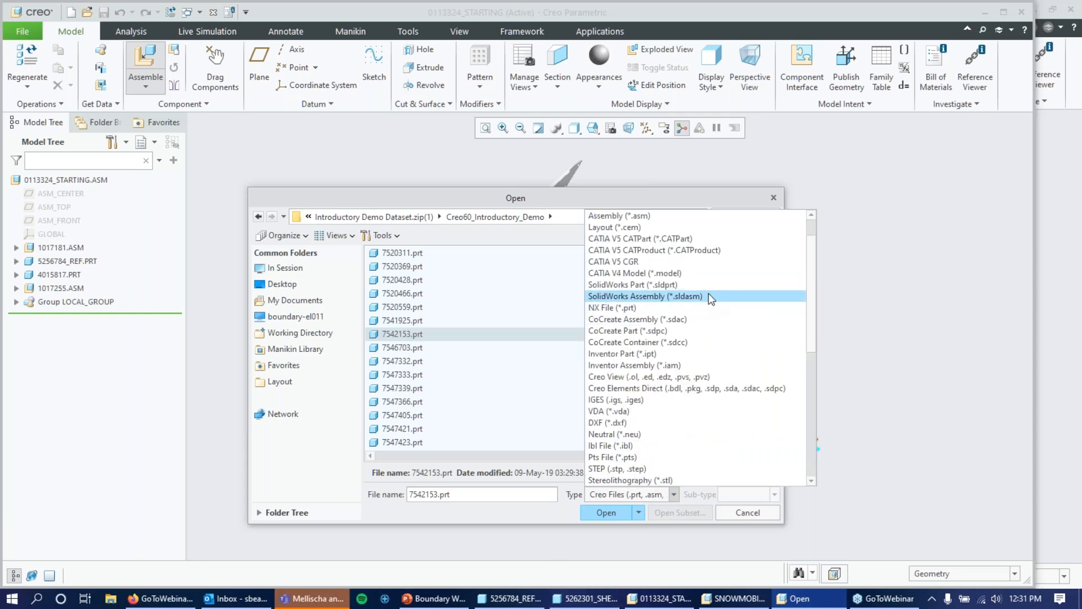
left_click(676, 296)
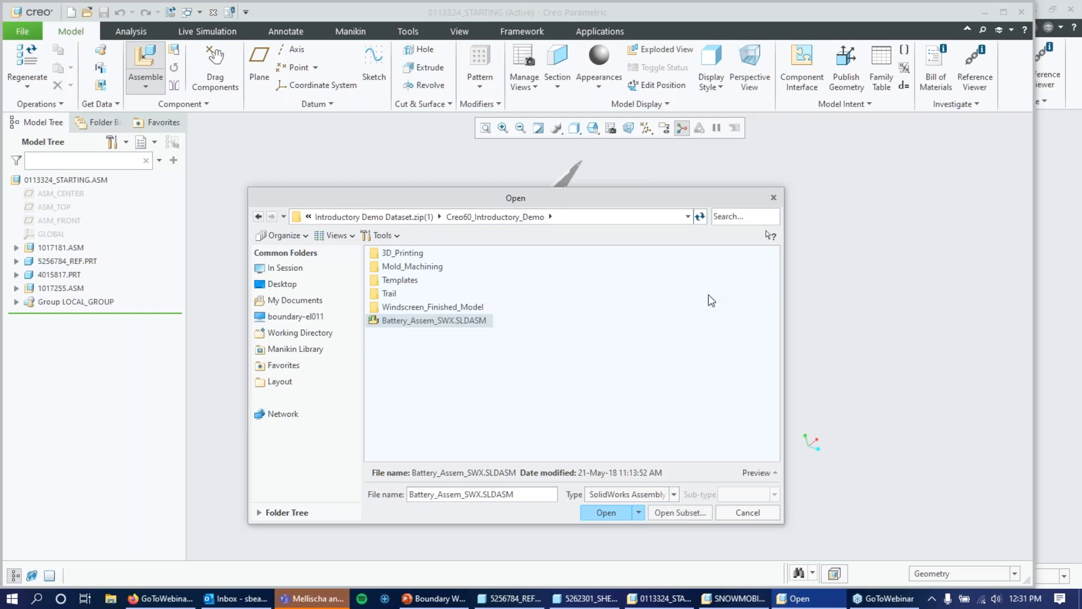
double_click(433, 321)
middle_click_drag(719, 432, 692, 429)
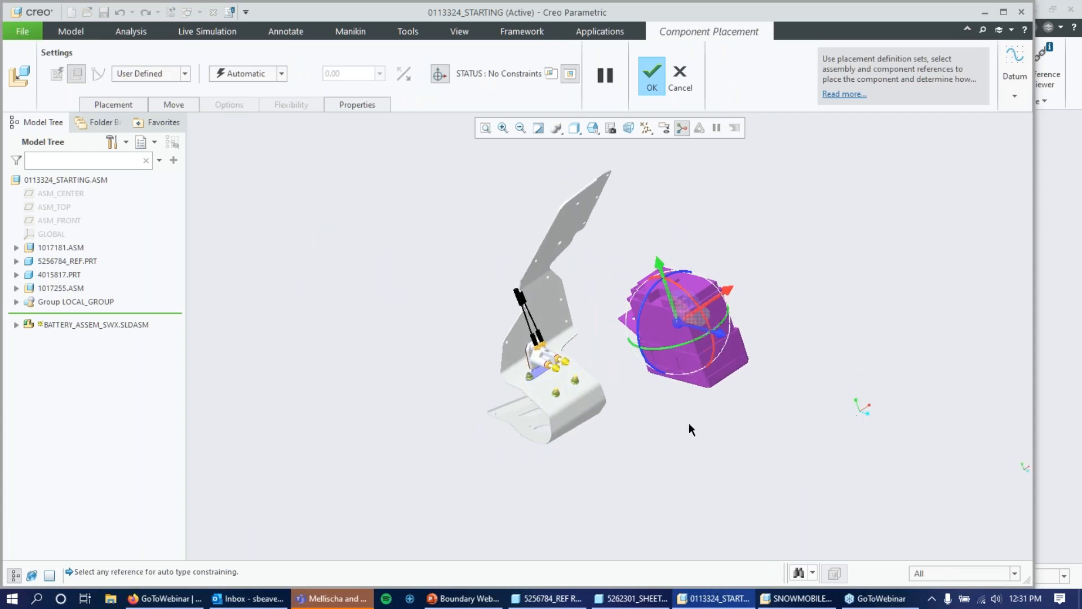
- Constrain the battery assembly with the Default placement and accept it
left_click(281, 74)
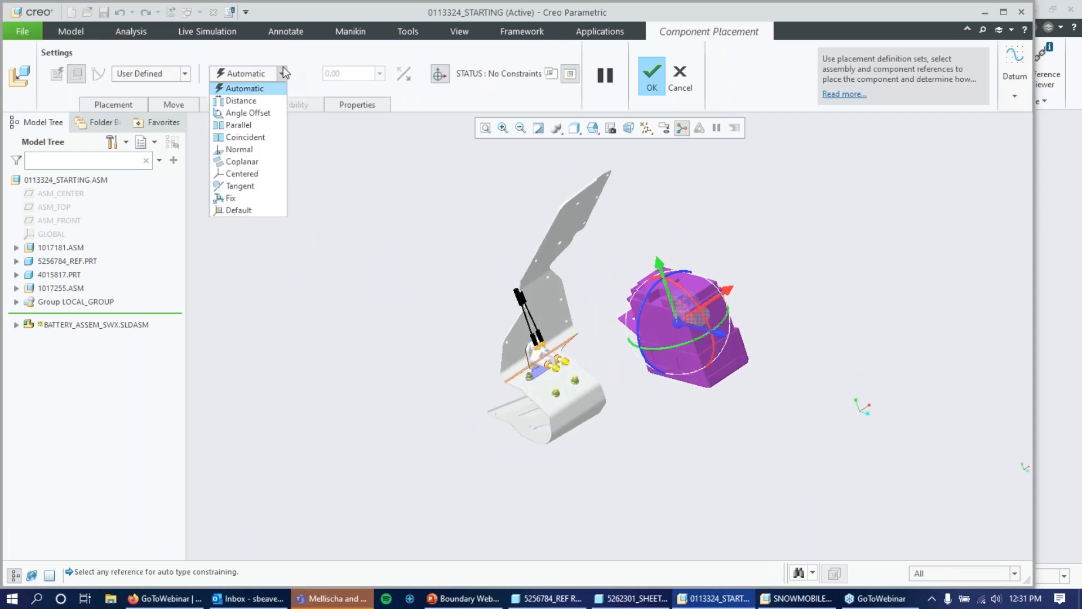
left_click(240, 210)
middle_click_drag(641, 299, 665, 294)
scroll(538, 399, "down", 4)
scroll(767, 236, "up", 2)
scroll(770, 242, "up", 1)
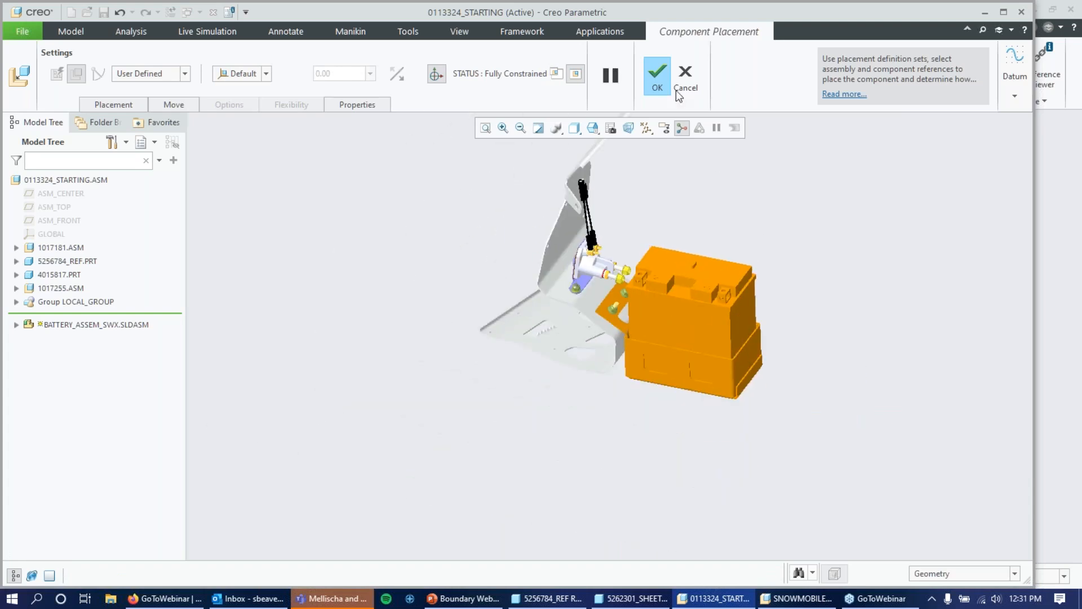
left_click(657, 75)
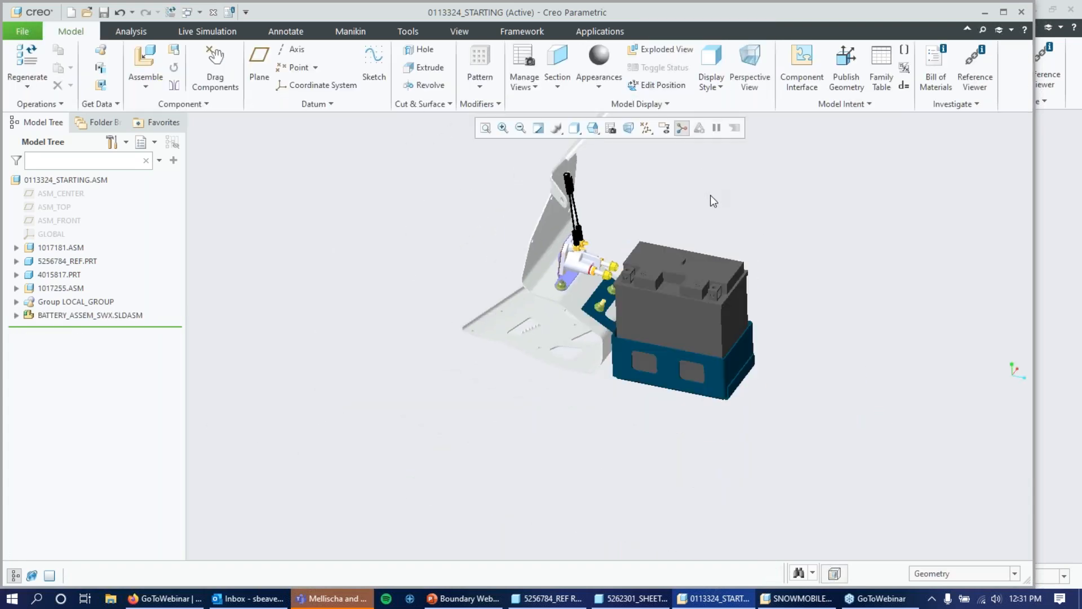
- Expand BATTERY_ASSEM_SWX.SLDASM and its BATTERY_FRAME_SWX.SLDPRT, and highlight the frame's imported feature Solidworks id 15
scroll(483, 440, "up", 3)
scroll(662, 391, "down", 2)
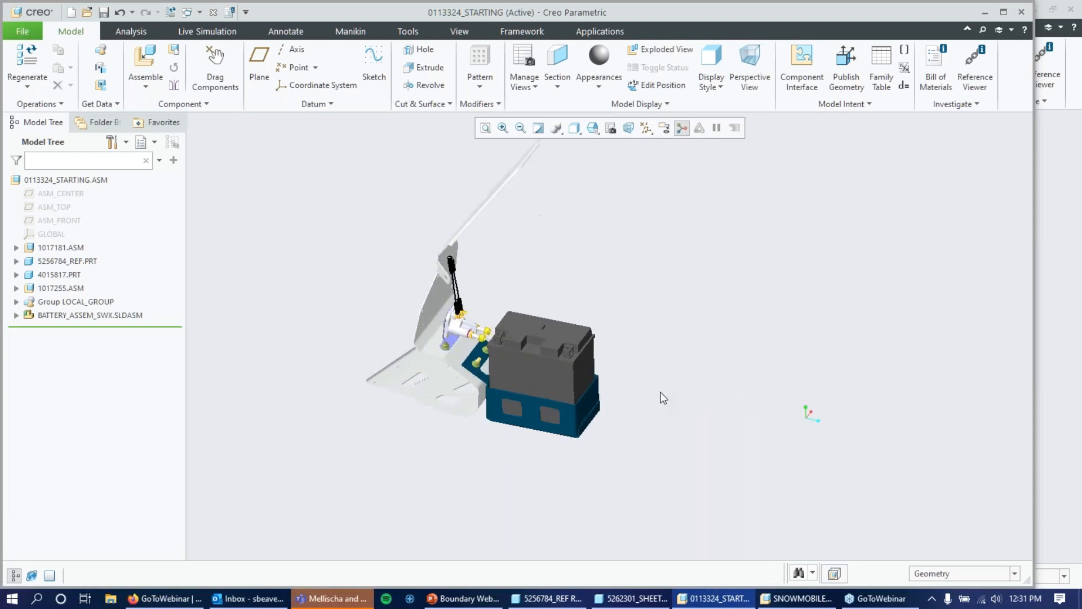
scroll(458, 422, "down", 2)
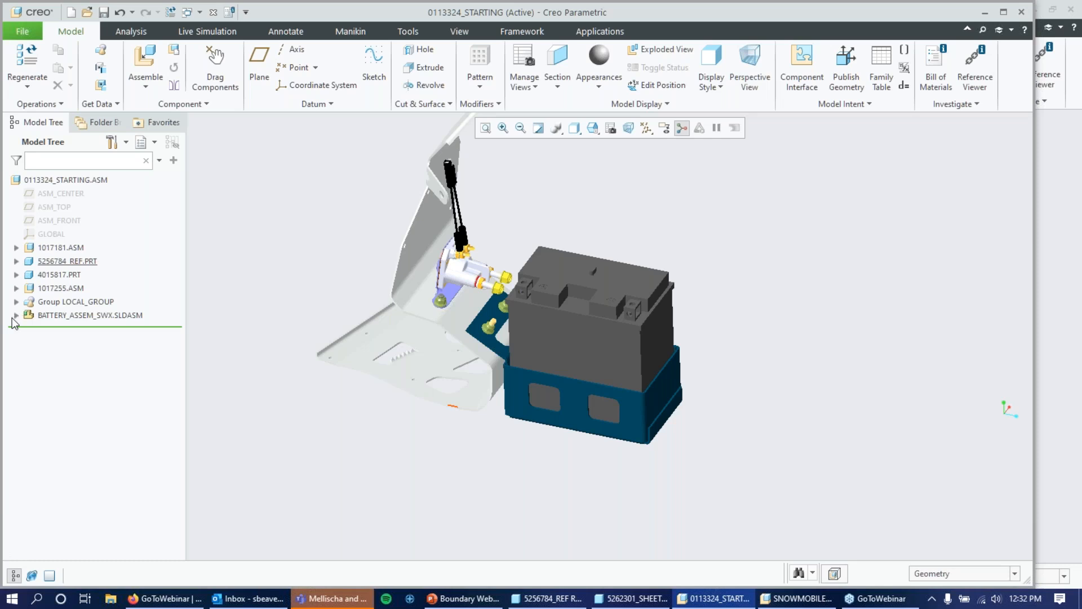
left_click(17, 317)
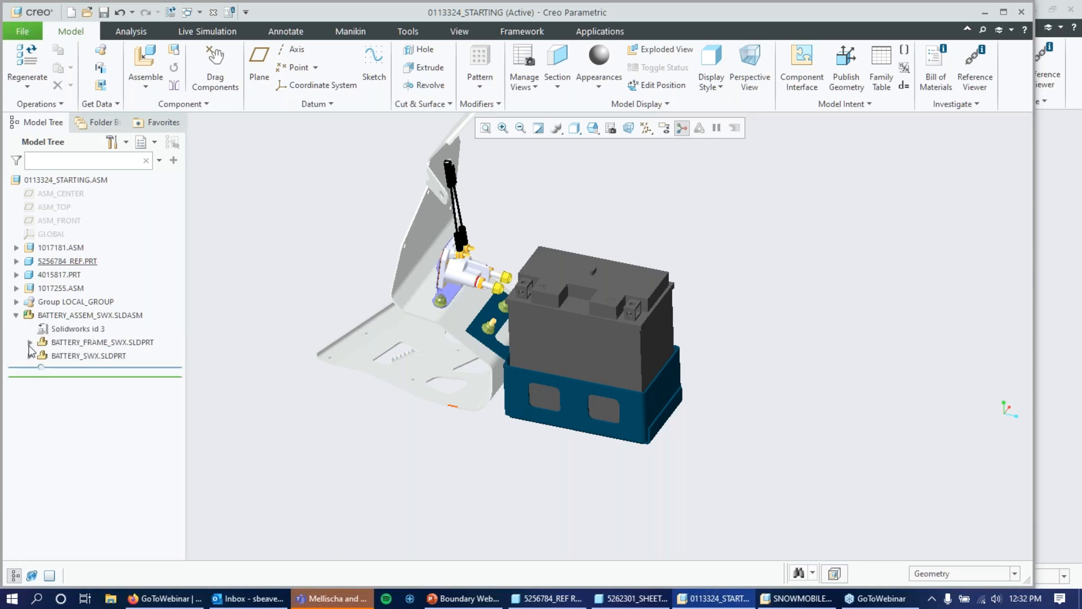
left_click(30, 342)
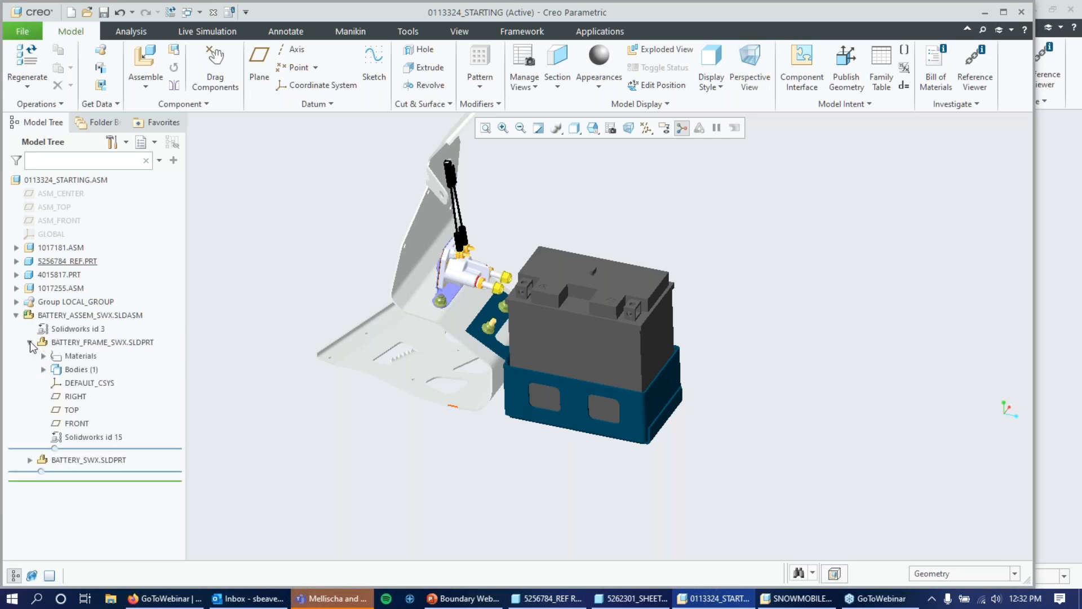
left_click(93, 438)
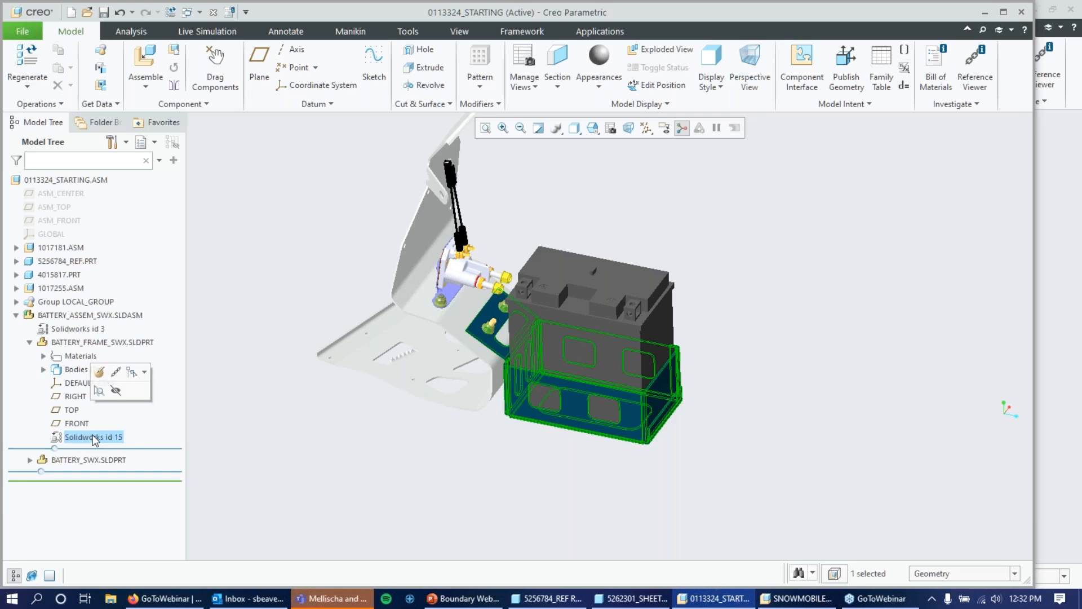
scroll(608, 430, "down", 5)
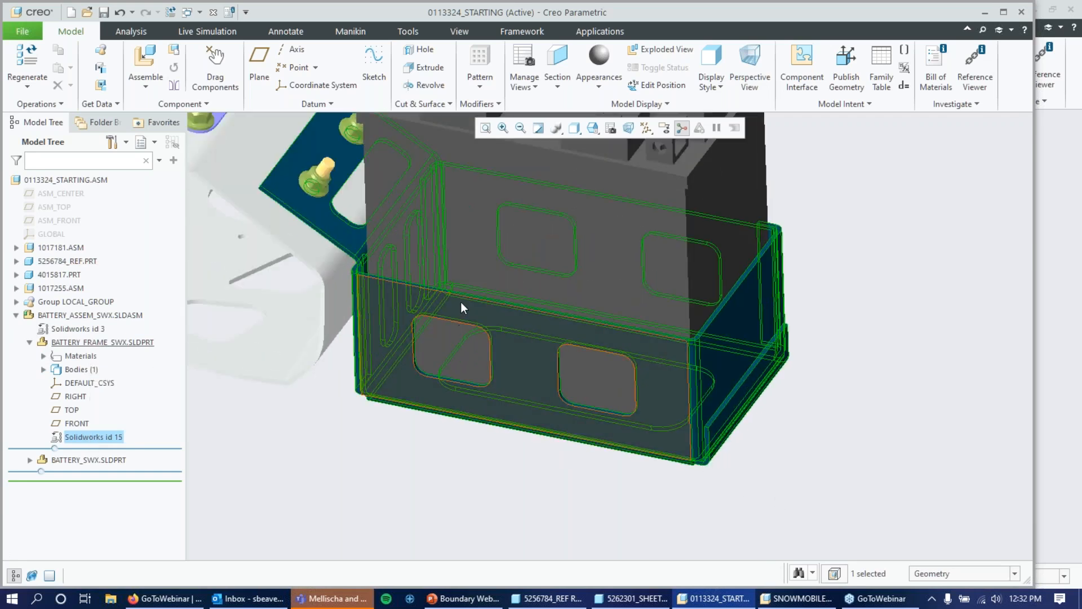
mouse_move(411, 472)
middle_mouse_down()
mouse_move(455, 464)
mouse_move(408, 462)
middle_mouse_up()
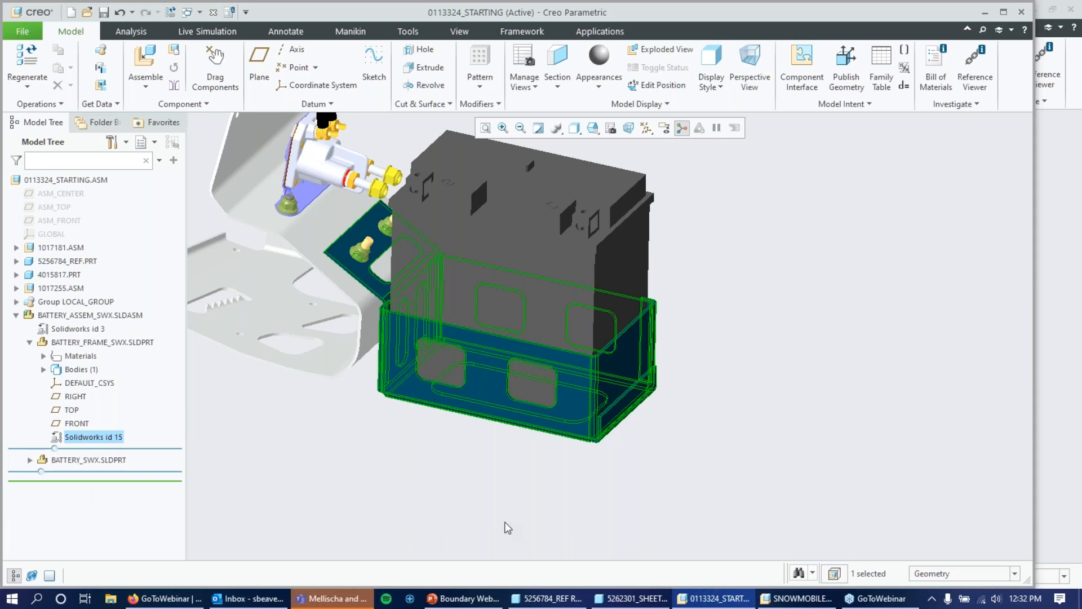
left_click(731, 259)
- Examine the battery and its blue frame from several sides, including the side cutouts and the fit against the bracket
mouse_move(736, 239)
middle_mouse_down()
mouse_move(699, 255)
mouse_move(729, 237)
middle_mouse_up()
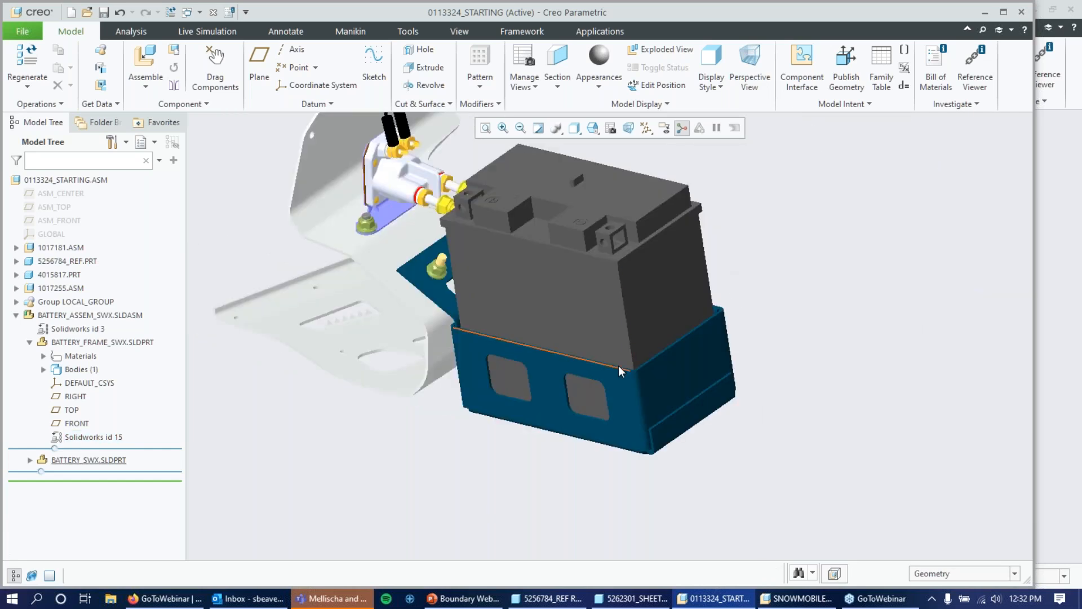
middle_click_drag(719, 293, 584, 295)
scroll(787, 231, "down", 4)
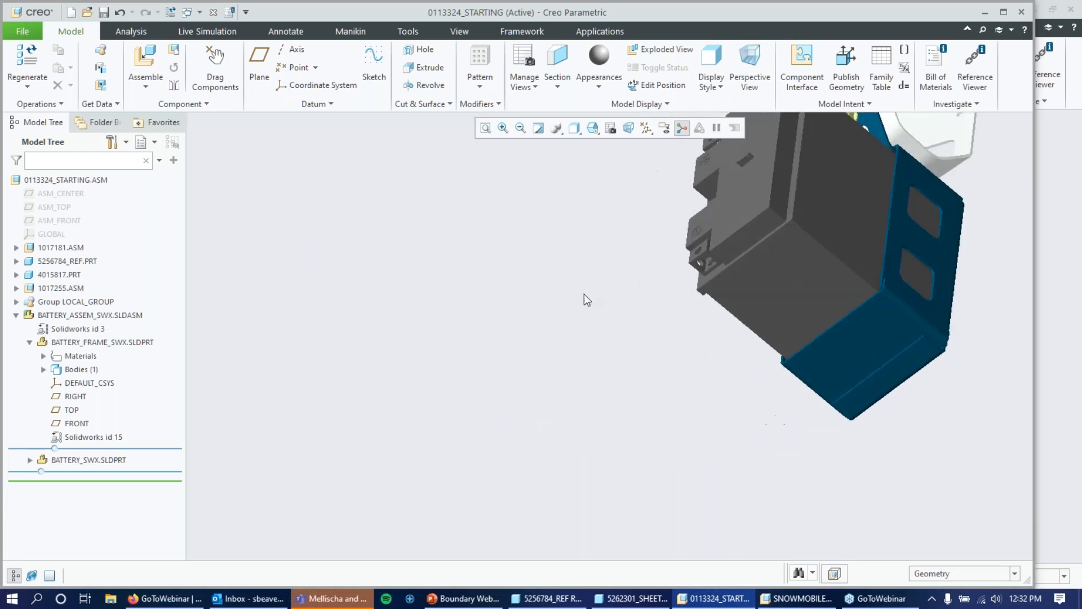
scroll(586, 293, "up", 4)
scroll(816, 230, "down", 6)
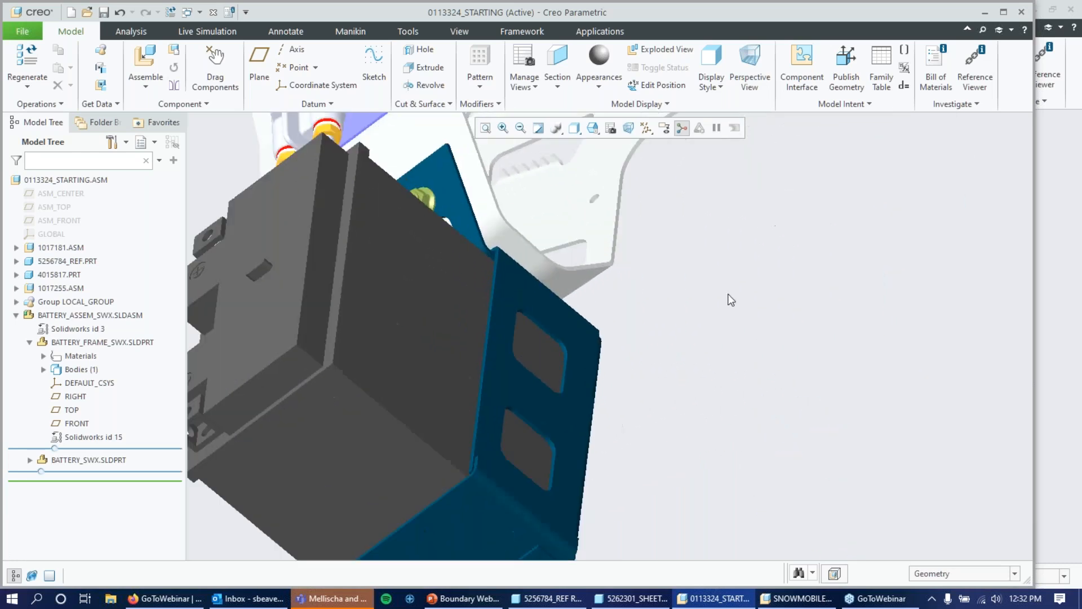
middle_click_drag(721, 302, 711, 309)
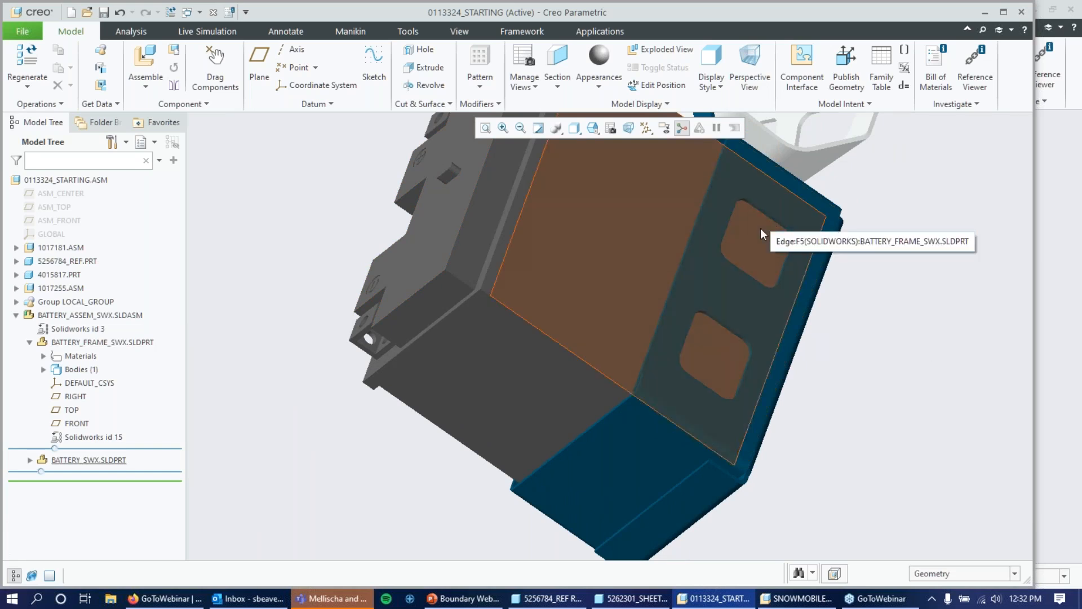
mouse_move(736, 317)
middle_mouse_down()
mouse_move(768, 299)
mouse_move(750, 302)
middle_mouse_up()
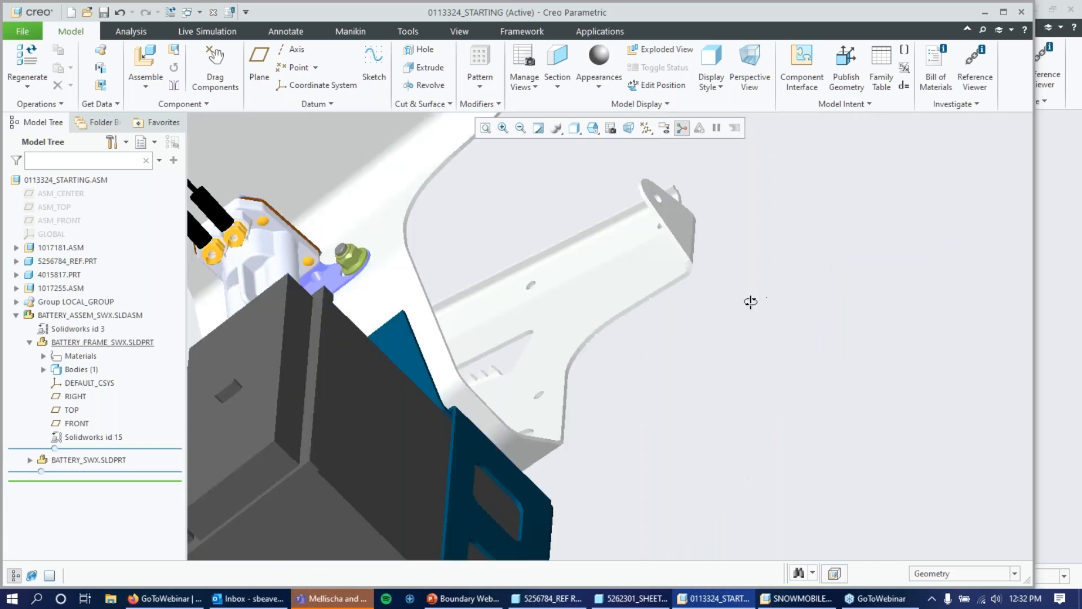
scroll(750, 302, "down", 5)
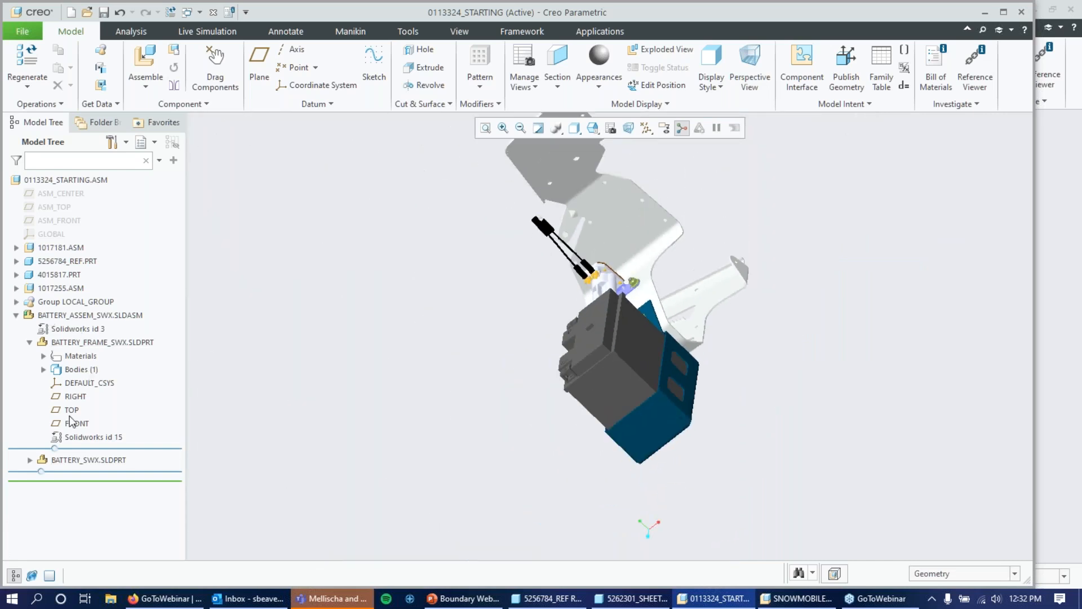
middle_click_drag(527, 345, 577, 333)
scroll(577, 333, "down", 2)
scroll(267, 319, "up", 6)
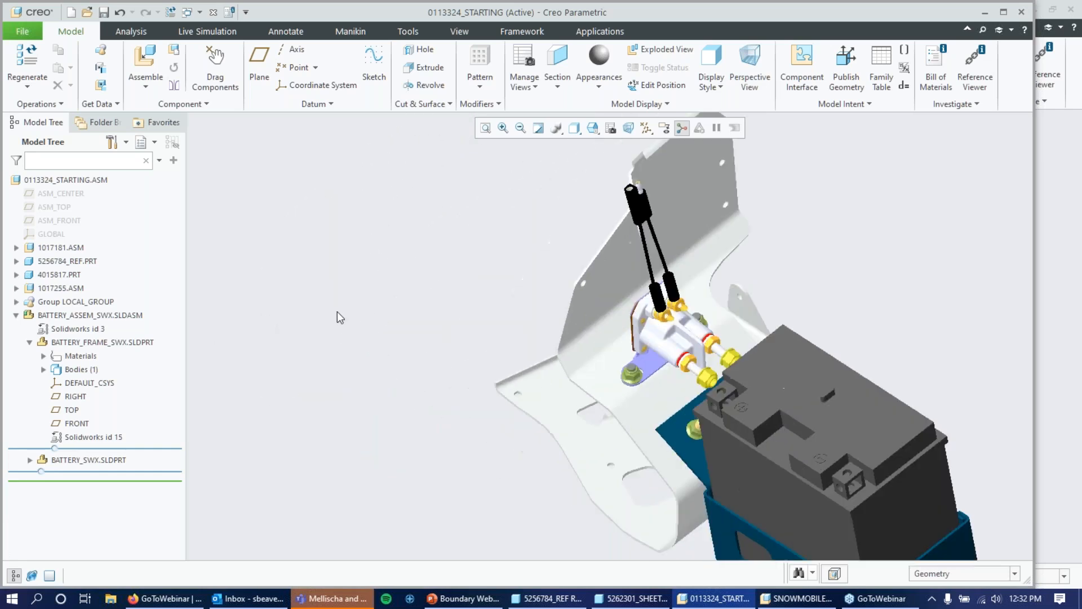
scroll(337, 312, "down", 2)
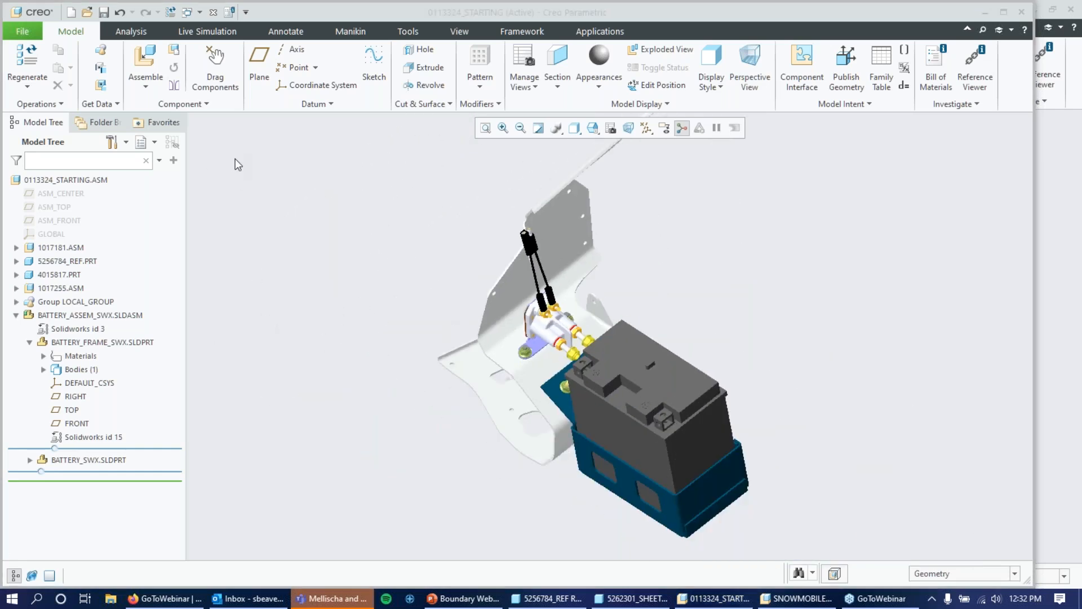